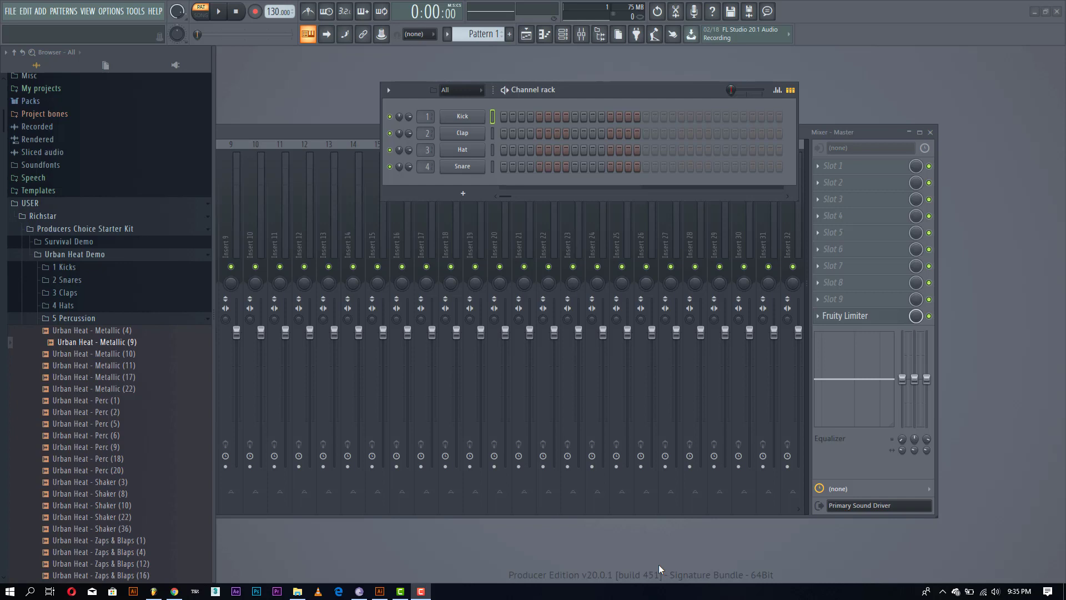
Open the Reggaeton sample folder and audition the Dj Nexus Kit (1), Dj Nexus Kit (2) and Dj Nexus Kit samples.
{"action": "left_click", "coordinate": [76, 256]}
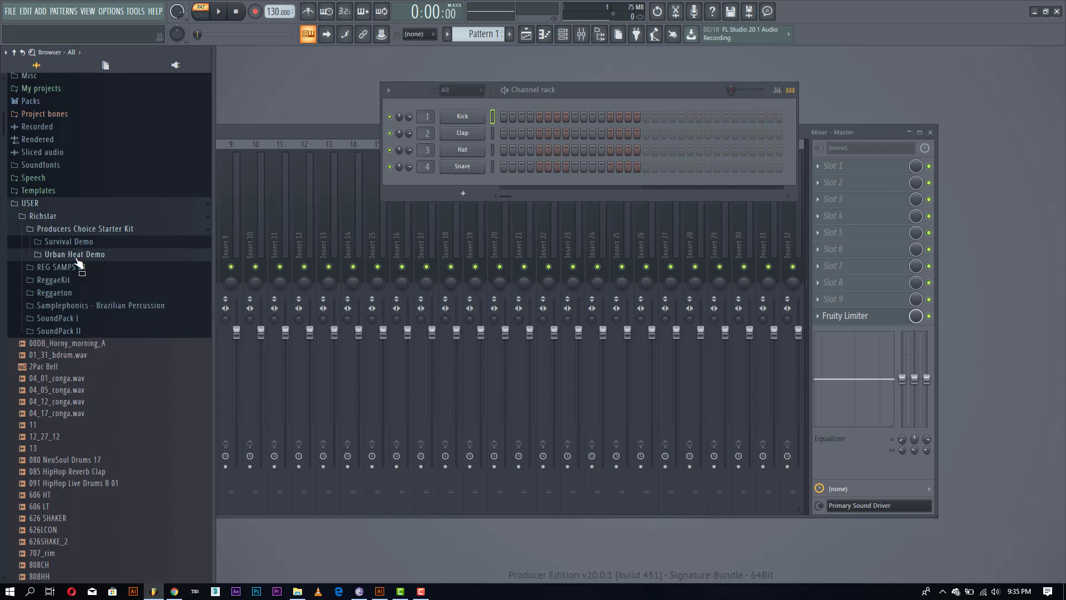
{"action": "left_click", "coordinate": [68, 293]}
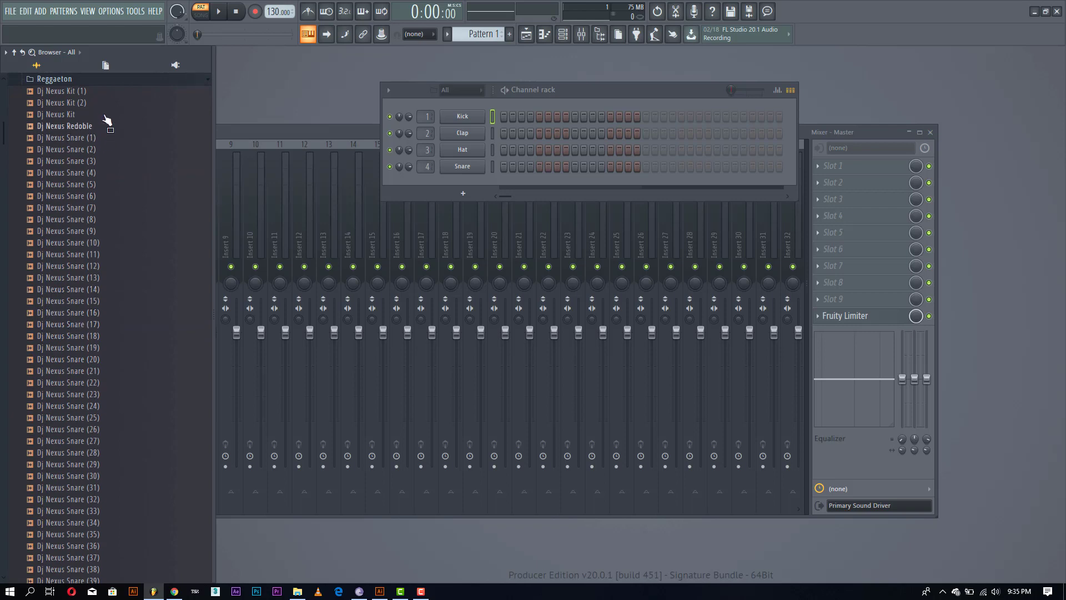
{"action": "left_click", "coordinate": [89, 92]}
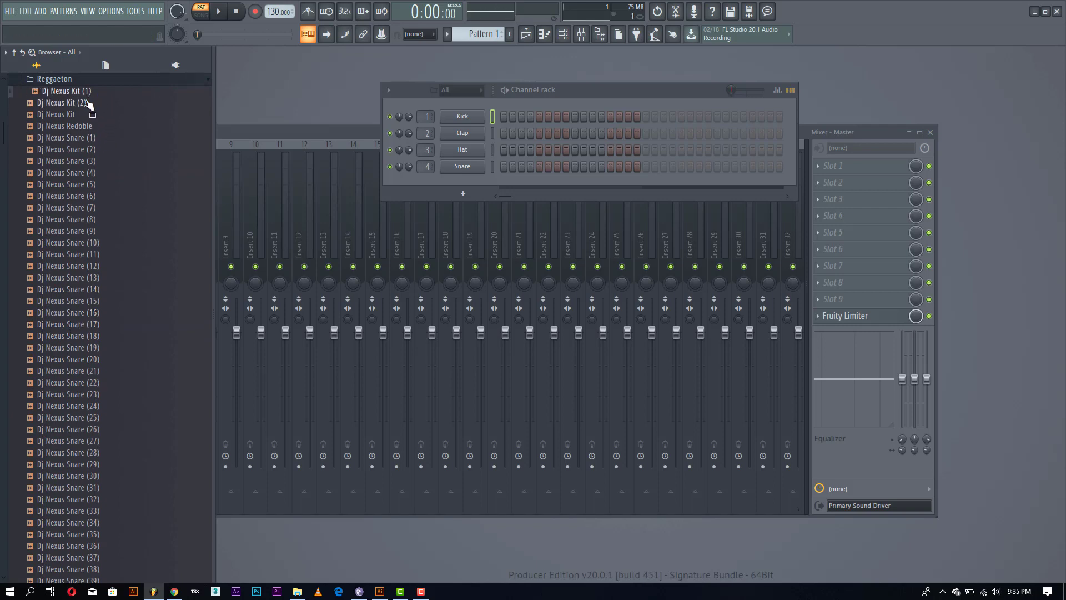
{"action": "left_click", "coordinate": [86, 101]}
{"action": "left_click", "coordinate": [86, 102]}
{"action": "left_click", "coordinate": [83, 94]}
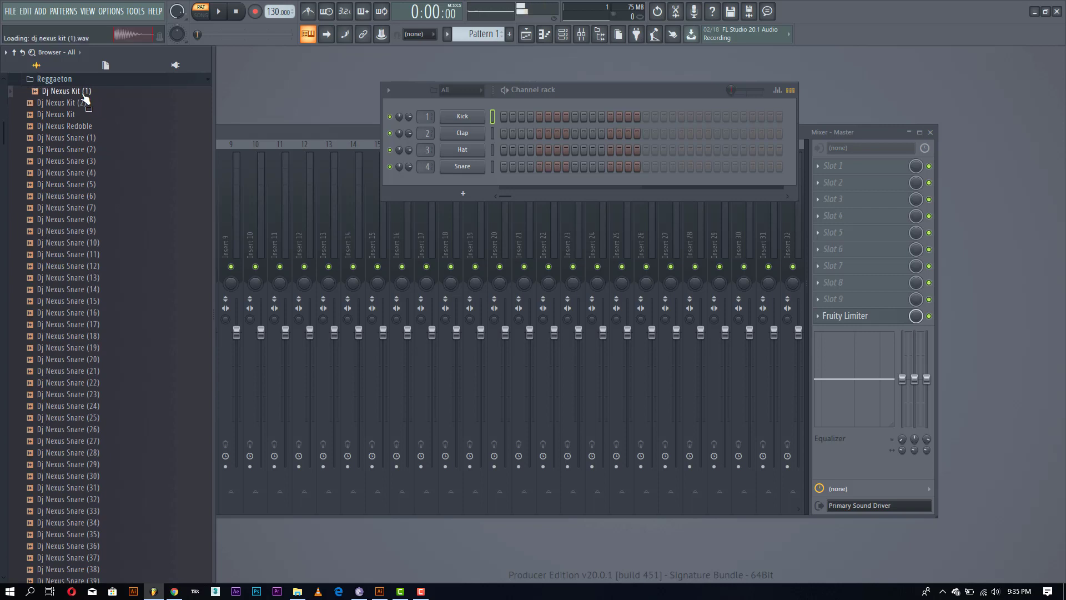
{"action": "left_click", "coordinate": [86, 102]}
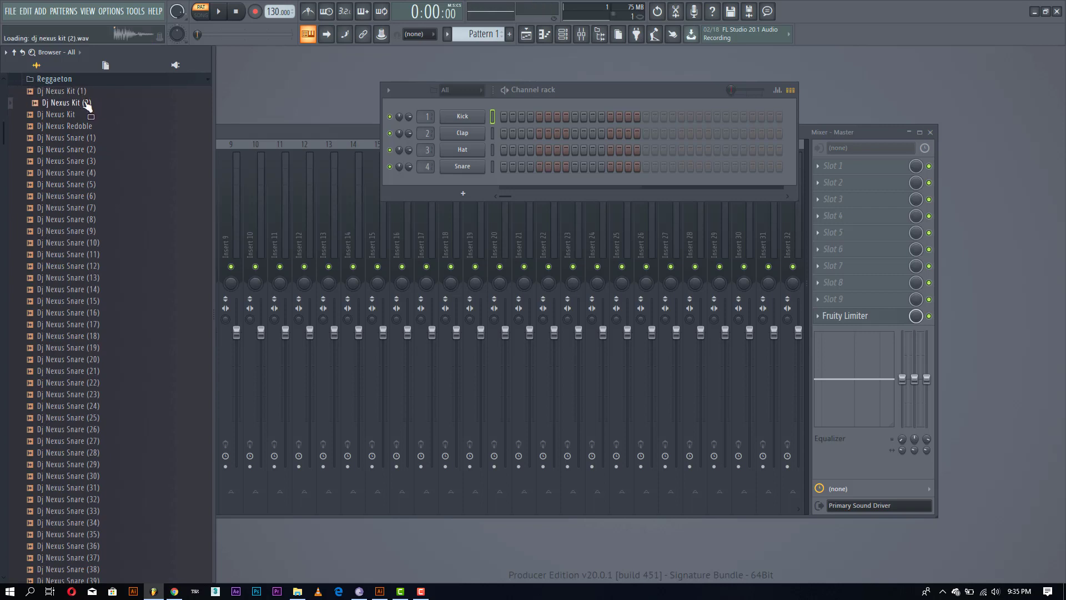
{"action": "left_click", "coordinate": [67, 116]}
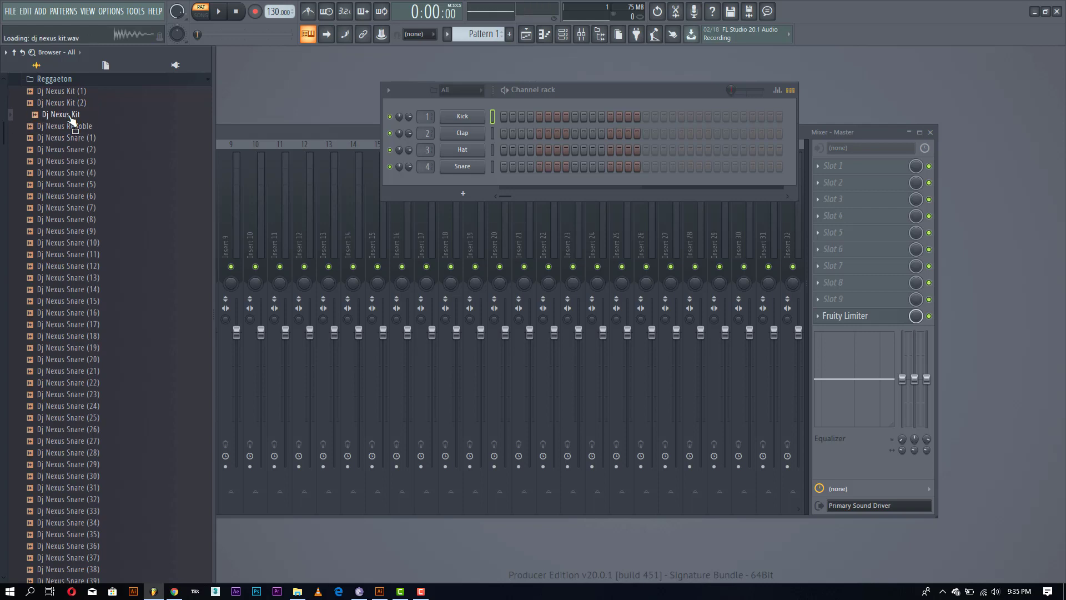
Replace the Kick channel's sound with the Dj Nexus Kit sample and turn on Normalize for it.
{"action": "left_click_drag", "start_coordinate": [65, 114], "coordinate": [476, 123]}
{"action": "left_click", "coordinate": [473, 119]}
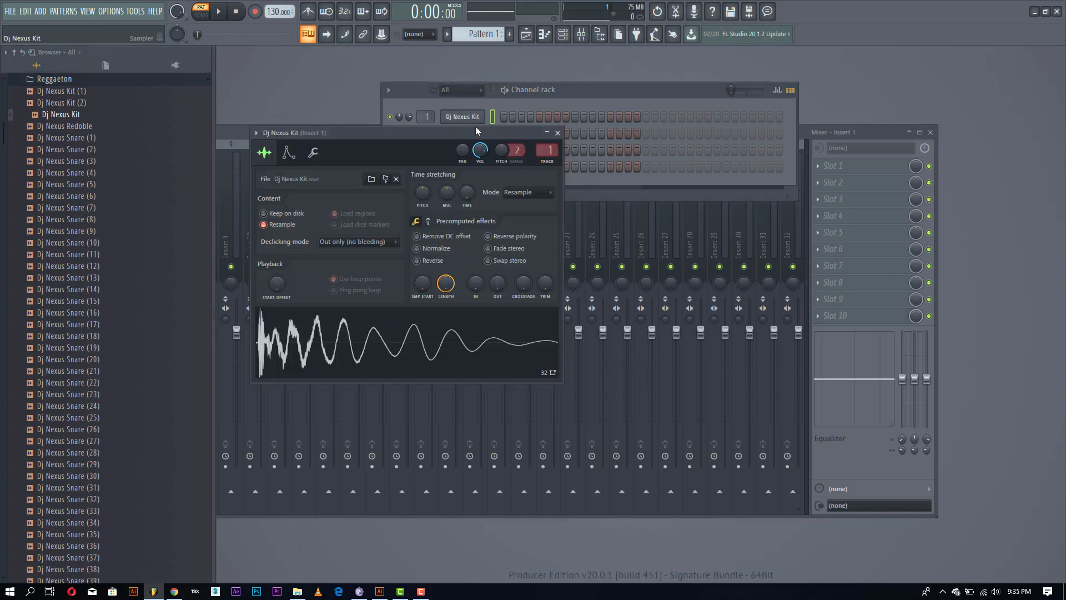
{"action": "left_click", "coordinate": [439, 248]}
Set the project tempo to 95 BPM.
{"action": "right_click", "coordinate": [274, 13]}
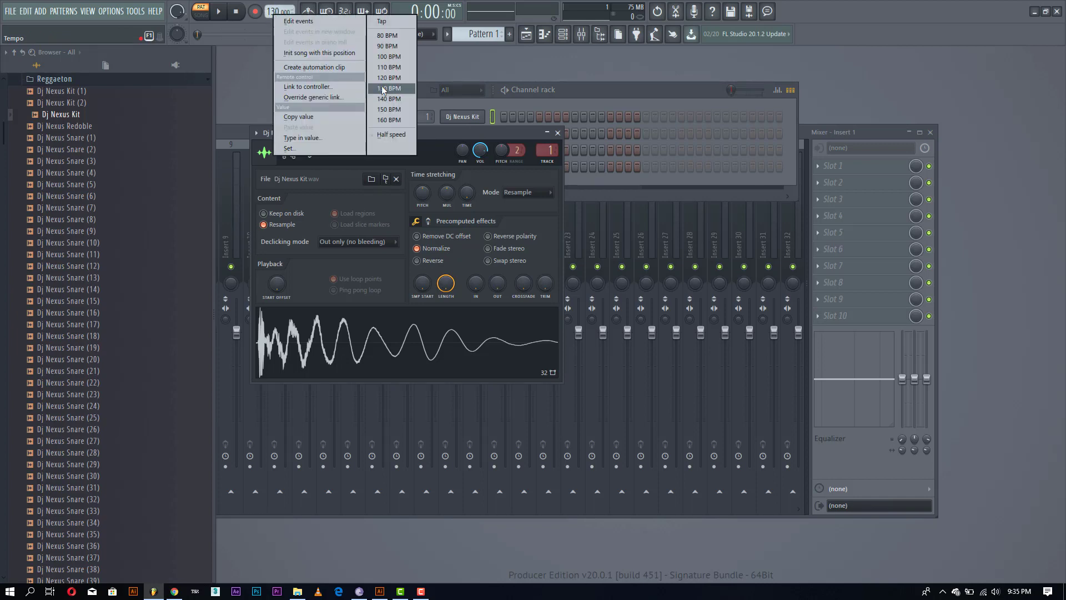
{"action": "left_click", "coordinate": [392, 45]}
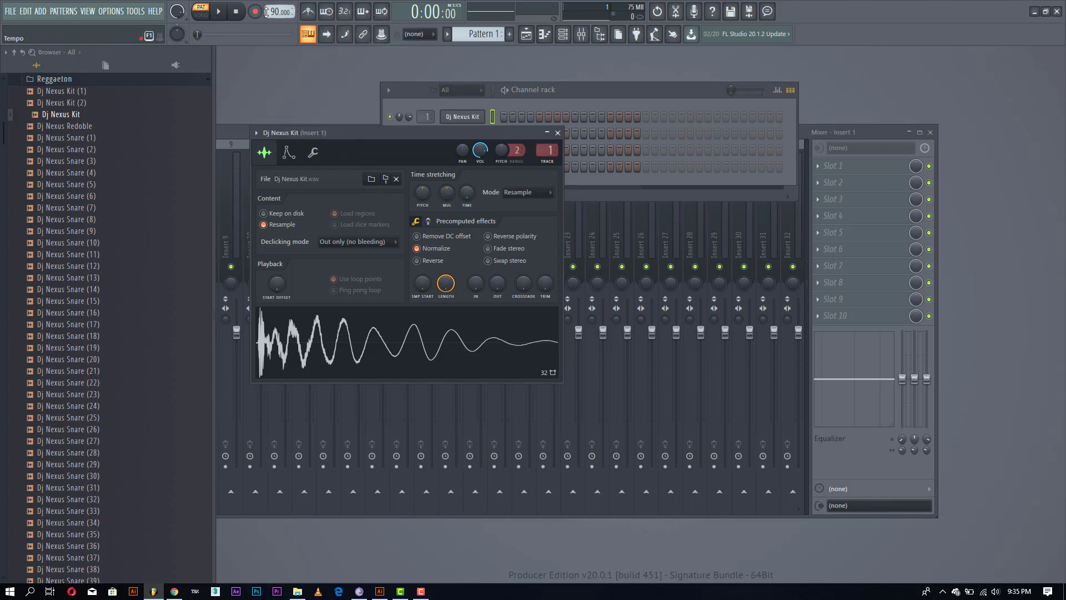
{"action": "left_click_drag", "start_coordinate": [275, 12], "coordinate": [275, 10]}
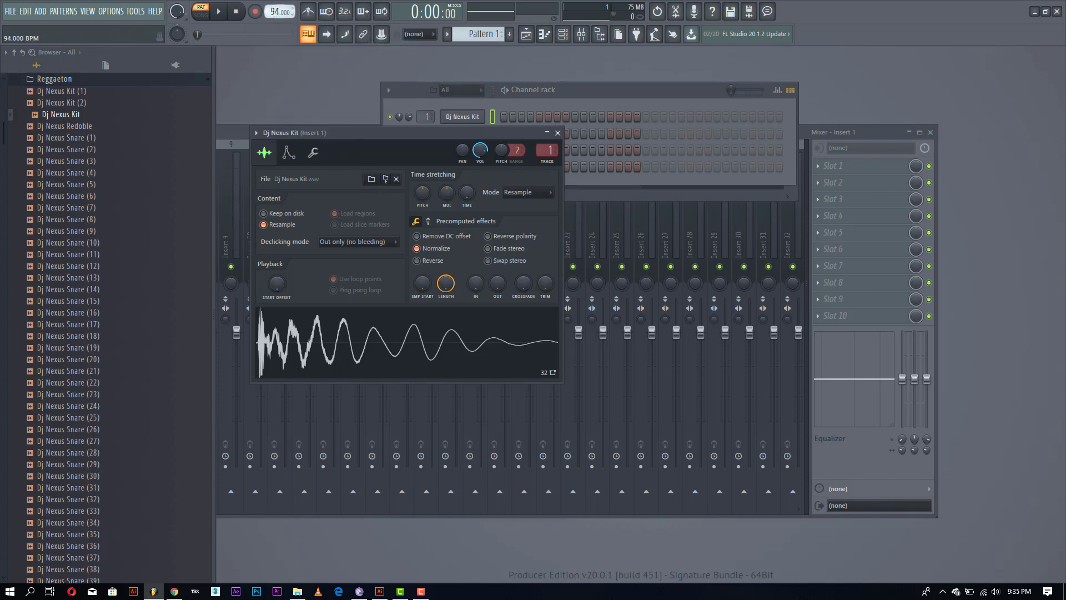
Place Dj Nexus Kit hits on every fourth step from step 1 to step 29 and play the pattern.
{"action": "left_click", "coordinate": [600, 86]}
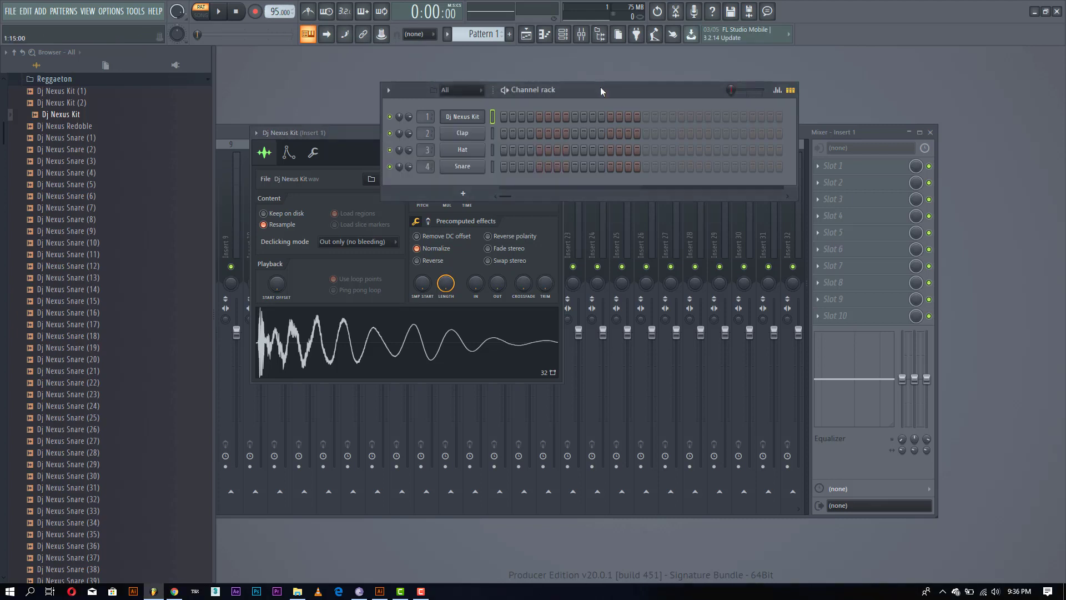
{"action": "right_click", "coordinate": [486, 114]}
{"action": "left_click", "coordinate": [622, 164]}
{"action": "left_click", "coordinate": [646, 116]}
{"action": "key", "text": "space"}
{"action": "left_click", "coordinate": [680, 116]}
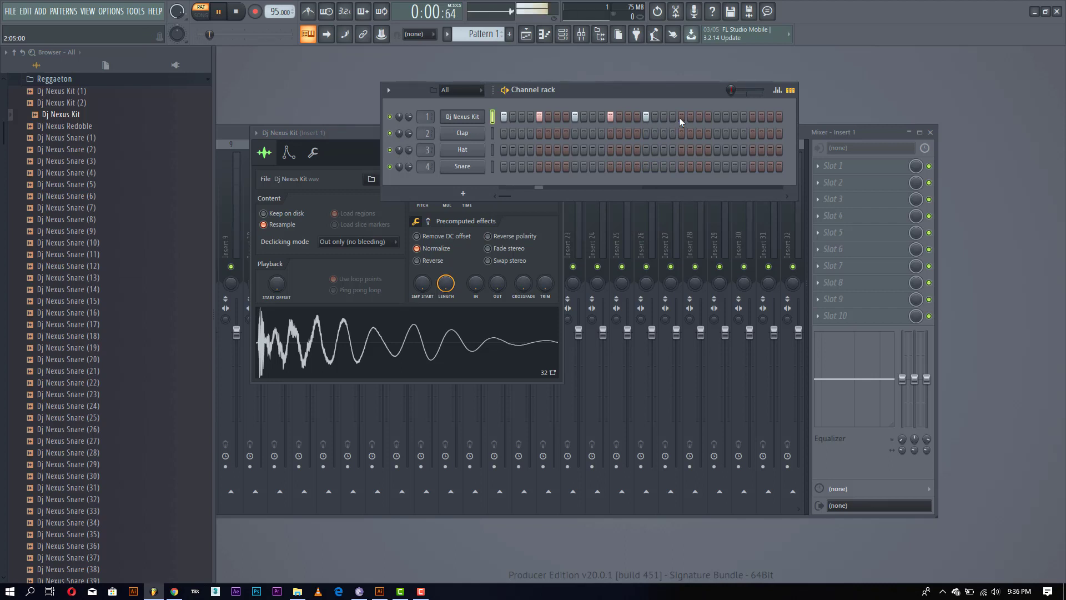
{"action": "left_click", "coordinate": [717, 117]}
{"action": "left_click", "coordinate": [752, 117]}
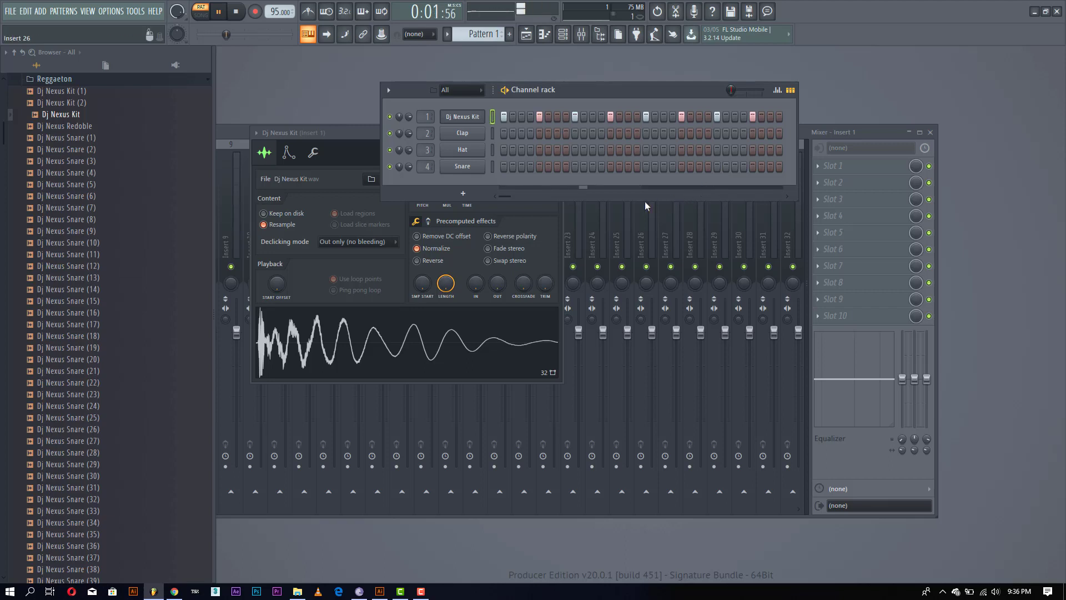
Check the system volume control during playback and stop the pattern.
{"action": "left_click", "coordinate": [995, 591]}
{"action": "left_click", "coordinate": [995, 567]}
{"action": "left_click", "coordinate": [625, 91]}
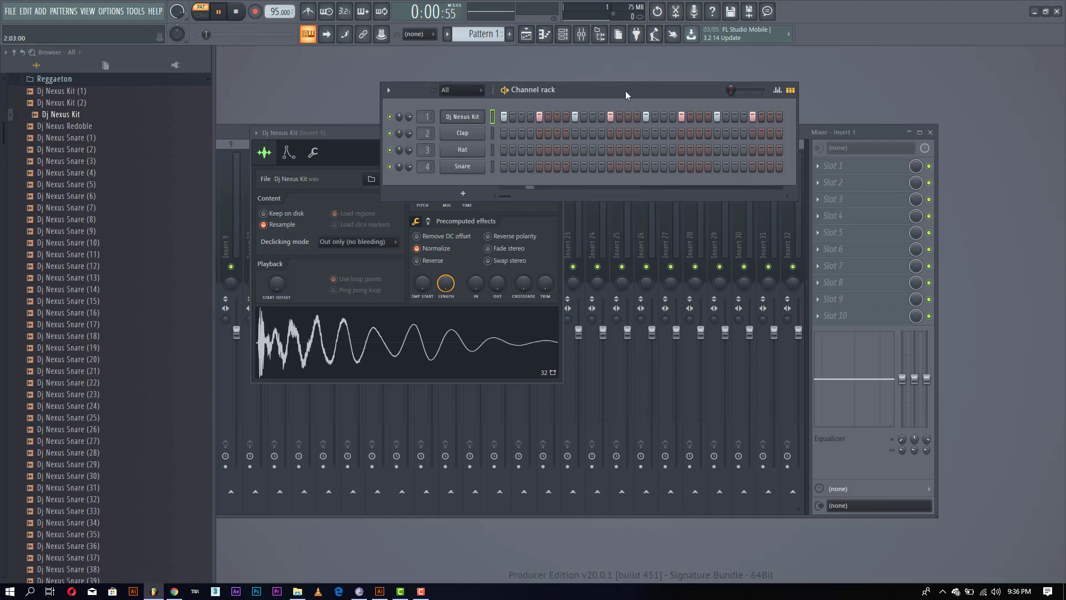
{"action": "key", "text": "space"}
Replace the Clap channel's sound with the recently used Urban Heat - Hat (12) sample.
{"action": "left_click", "coordinate": [51, 78]}
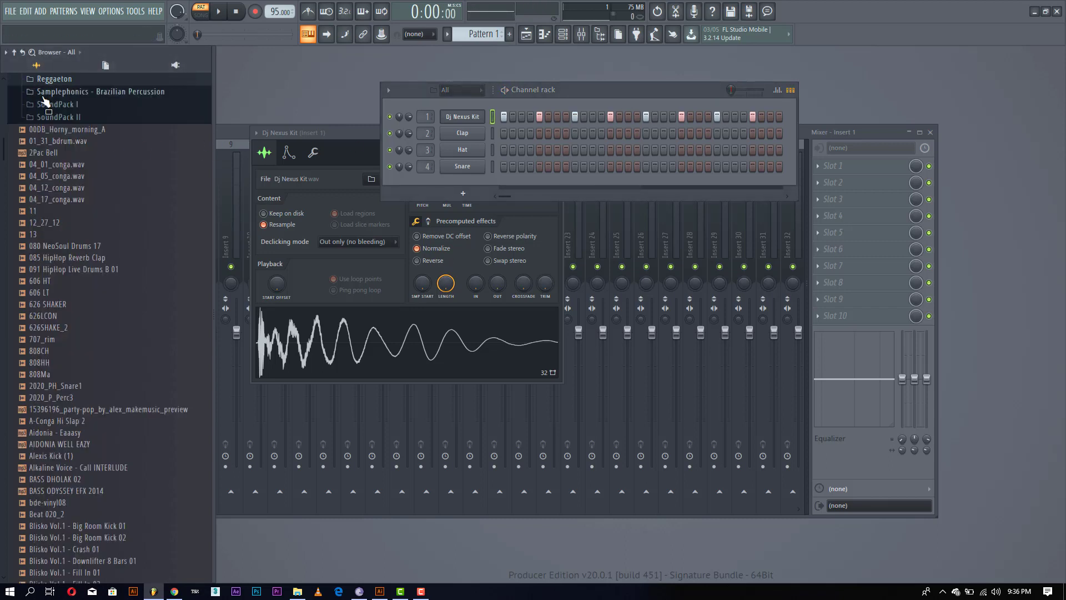
{"action": "left_click", "coordinate": [15, 54]}
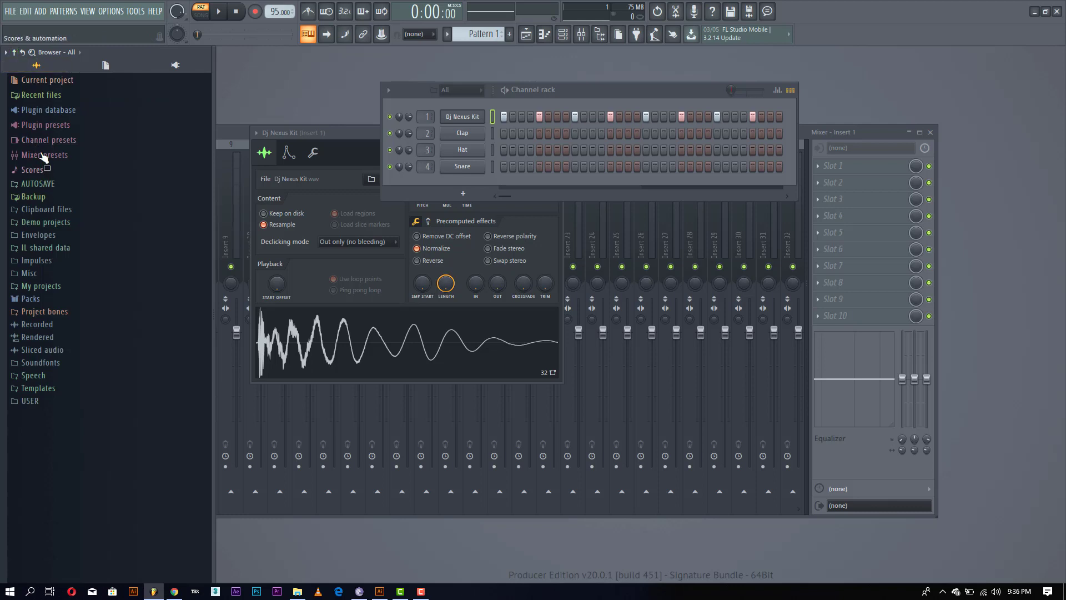
{"action": "left_click", "coordinate": [42, 98]}
{"action": "left_click", "coordinate": [69, 133]}
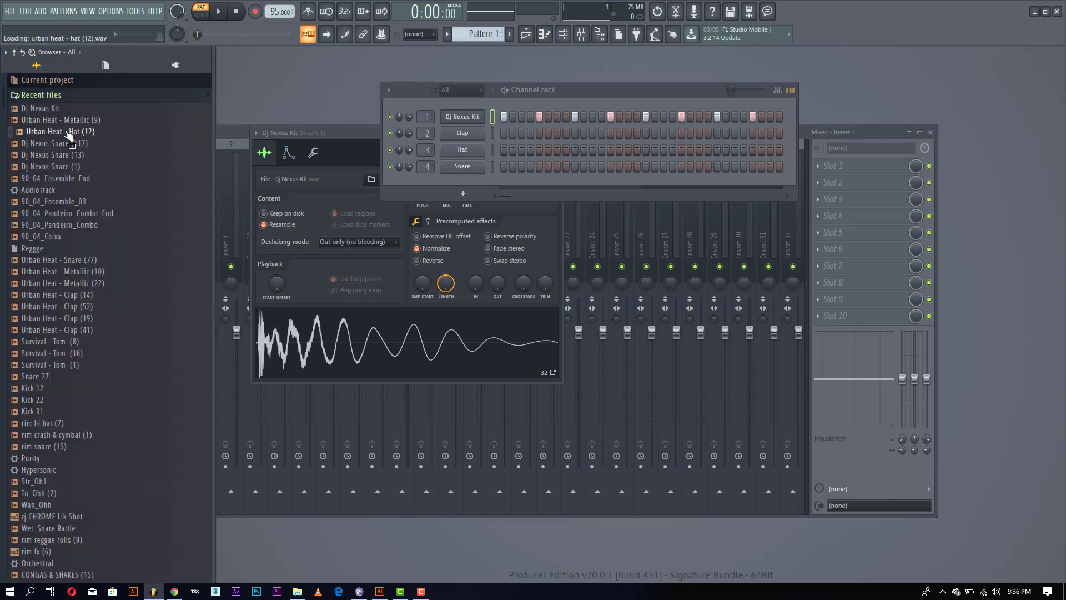
{"action": "left_click_drag", "start_coordinate": [70, 135], "coordinate": [469, 133]}
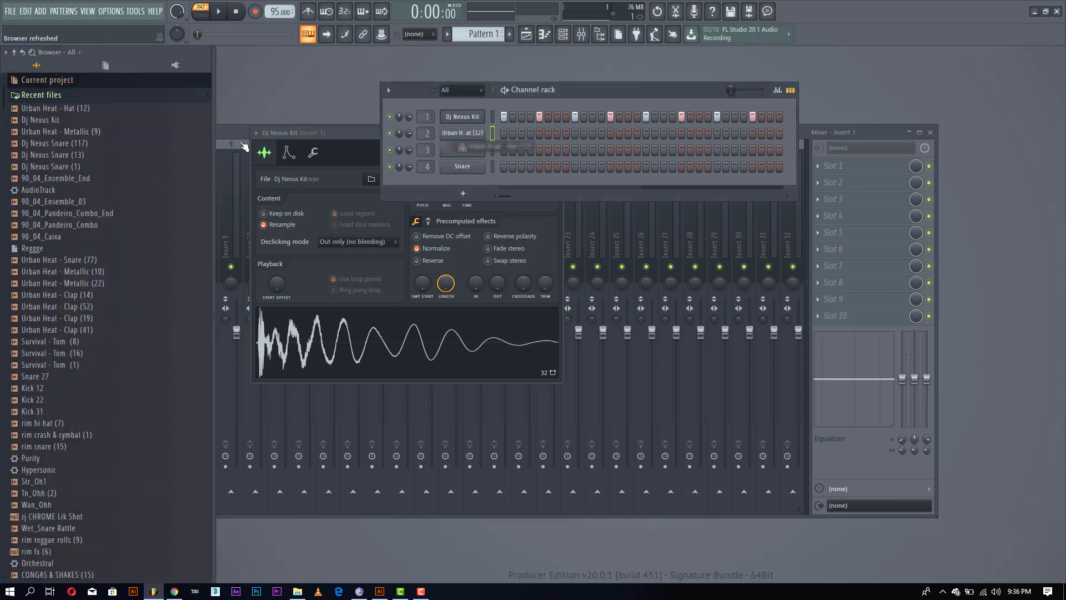
Replace the Hat channel's sound with the recently used Dj Nexus Snare (13) sample and collapse the recent files list.
{"action": "left_click", "coordinate": [77, 155]}
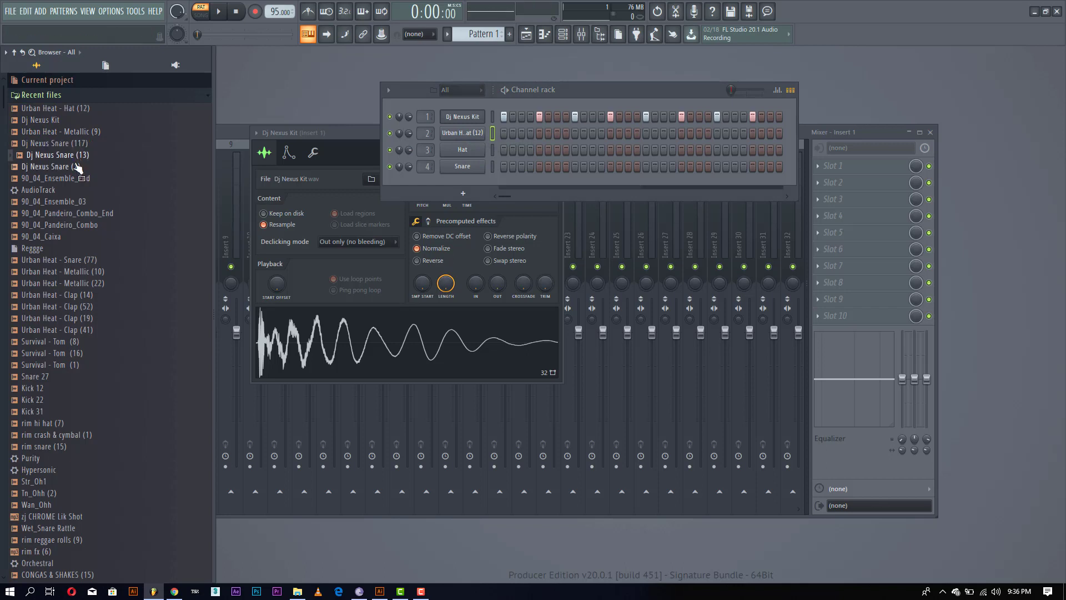
{"action": "left_click_drag", "start_coordinate": [78, 165], "coordinate": [456, 148]}
{"action": "left_click", "coordinate": [49, 96]}
Reopen the Reggaeton folder in the user samples and audition the Dj Nexus Snare (13) sample.
{"action": "left_click", "coordinate": [66, 401]}
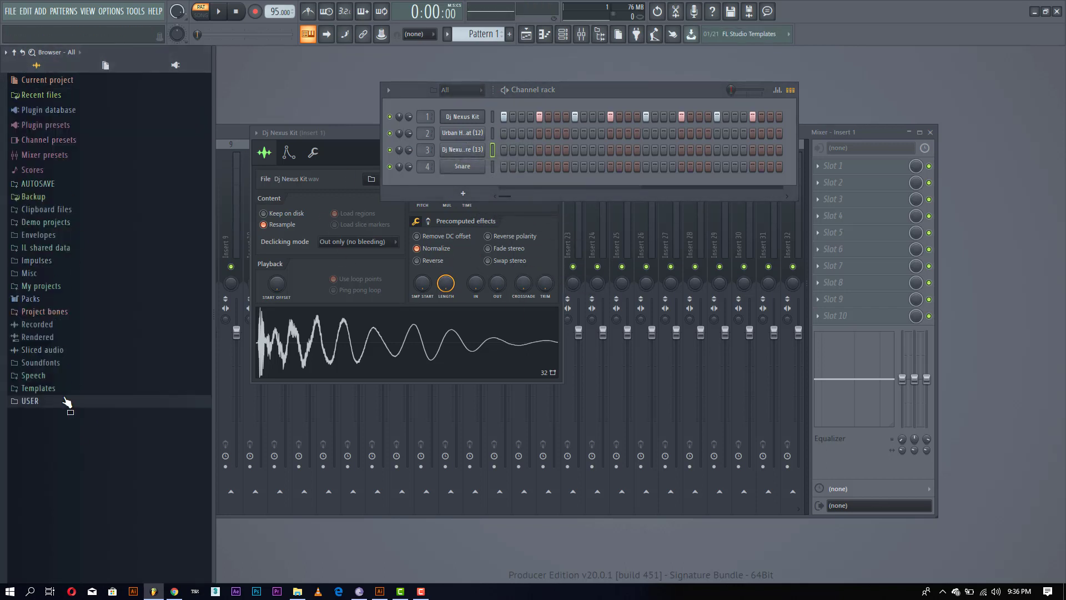
{"action": "left_click", "coordinate": [59, 417]}
{"action": "left_click", "coordinate": [59, 418]}
{"action": "left_click", "coordinate": [59, 417]}
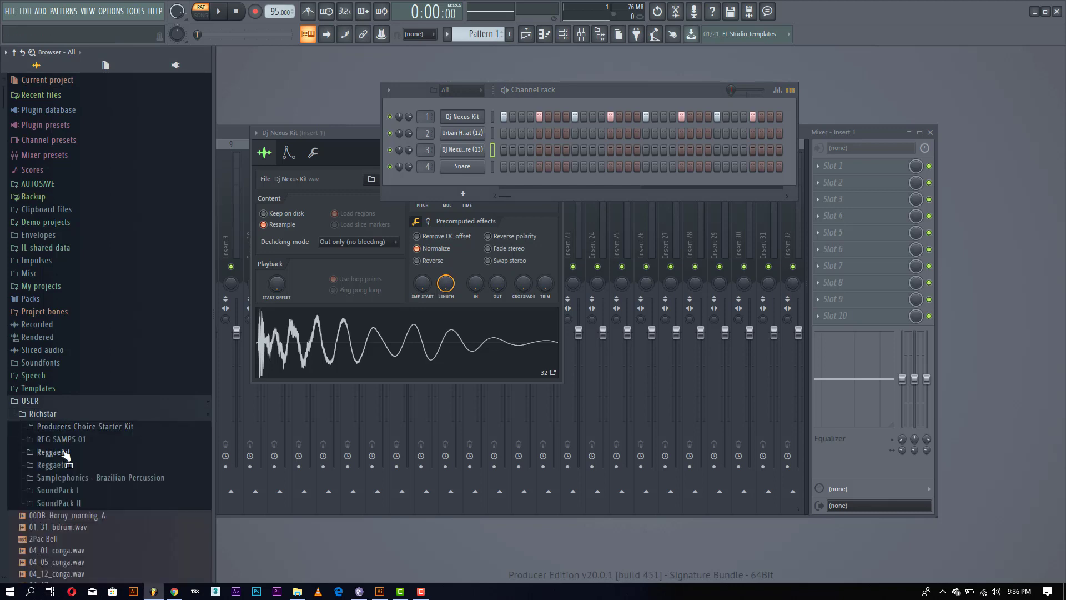
{"action": "left_click", "coordinate": [56, 465]}
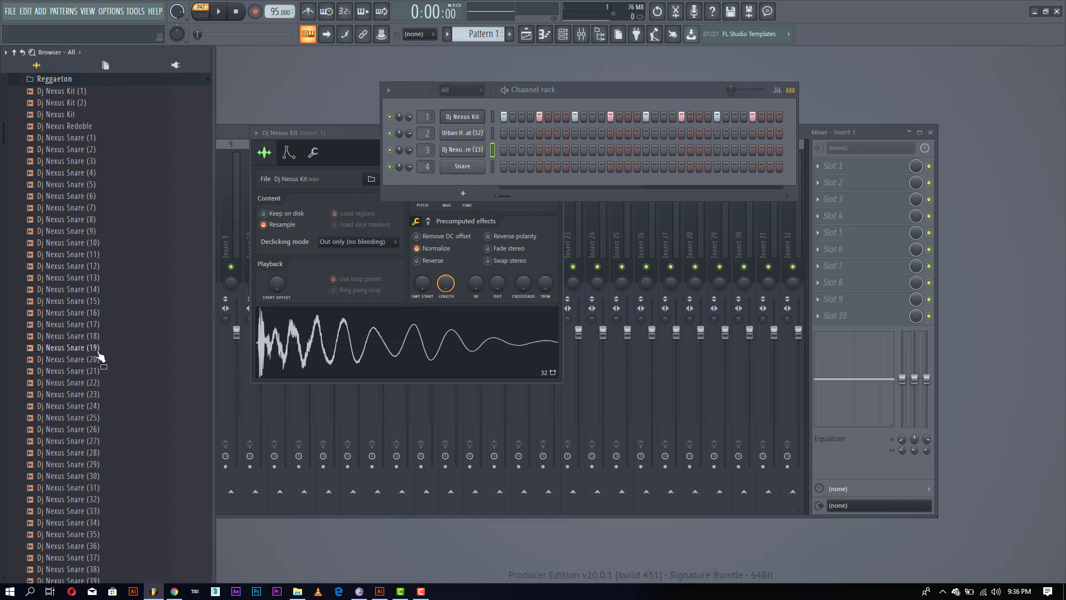
{"action": "left_click_drag", "start_coordinate": [97, 278], "coordinate": [103, 286]}
{"action": "left_click", "coordinate": [101, 281]}
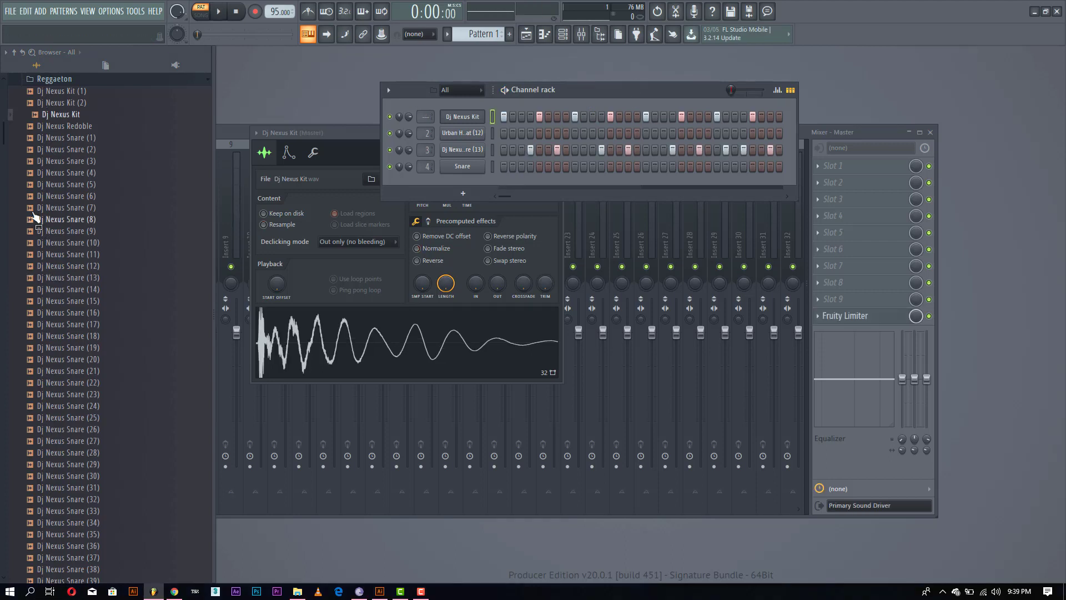
Try an Urban Heat - Hat (12) pattern on steps 2, 6, 10, 14, 18, 22 and 27 during playback.
{"action": "left_click", "coordinate": [515, 135]}
{"action": "key", "text": "space"}
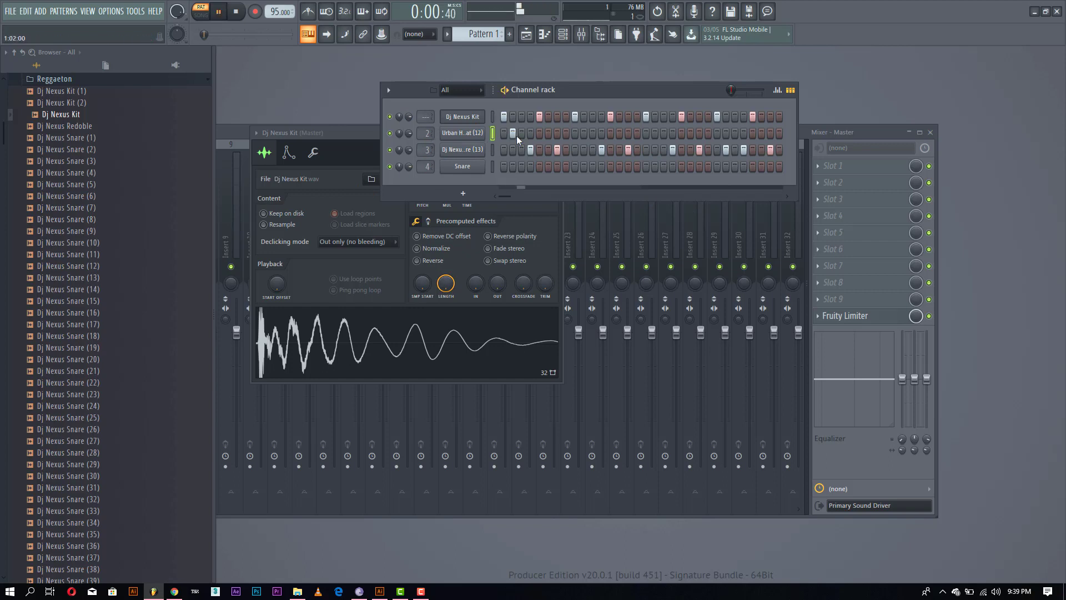
{"action": "left_click", "coordinate": [548, 132]}
{"action": "left_click", "coordinate": [592, 133]}
{"action": "right_click", "coordinate": [592, 134]}
{"action": "left_click", "coordinate": [585, 135]}
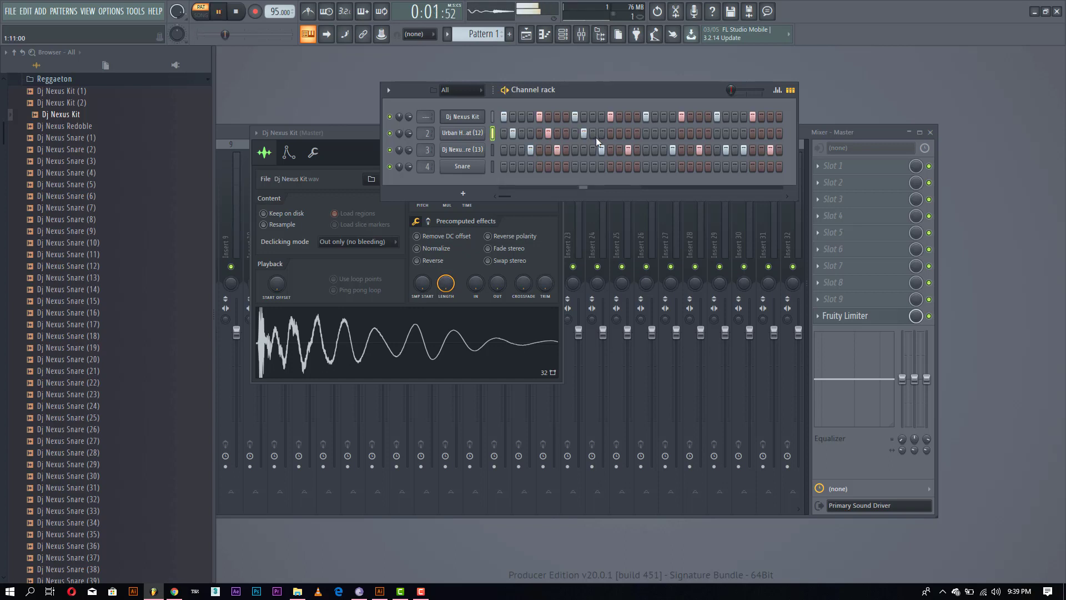
{"action": "left_click", "coordinate": [620, 133]}
{"action": "left_click", "coordinate": [655, 134]}
{"action": "left_click", "coordinate": [690, 134]}
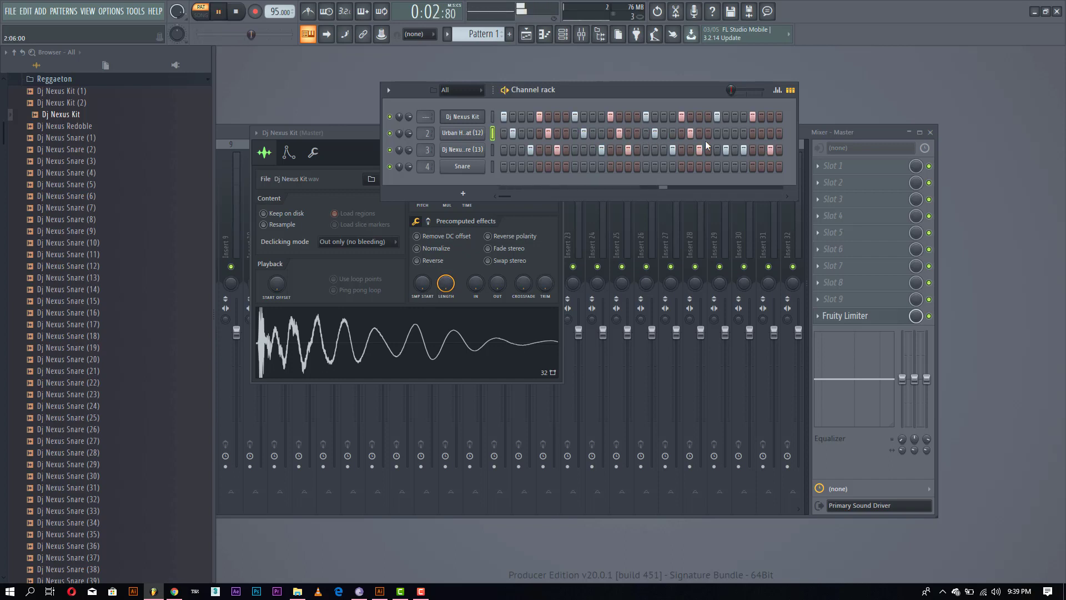
{"action": "left_click", "coordinate": [735, 133]}
{"action": "key", "text": "space"}
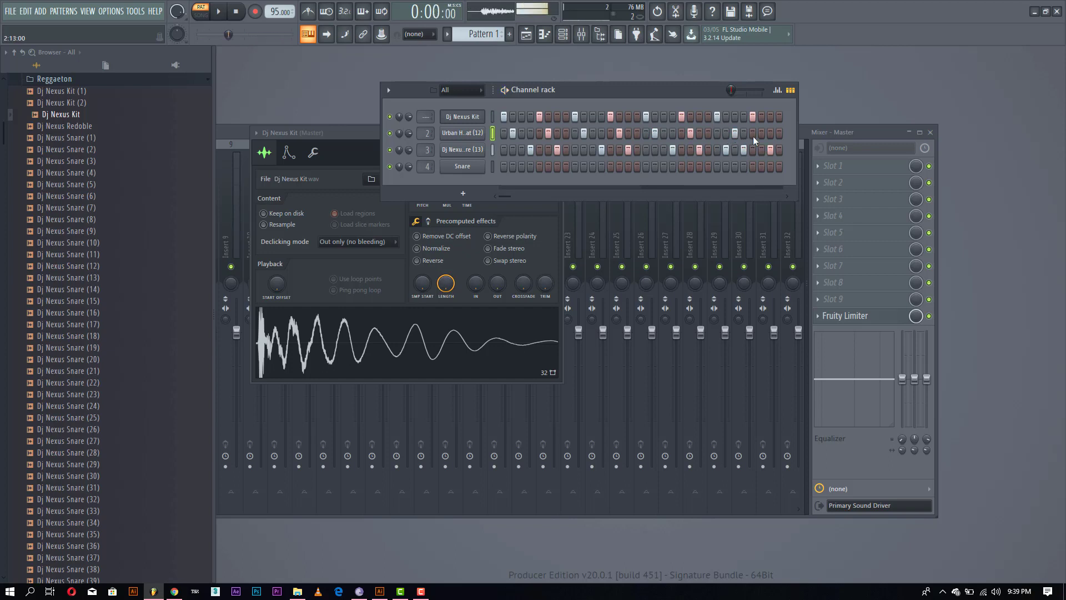
Try alternative Urban Heat - Hat (12) hits near the pattern's end, including steps 27 and 30, while playing it back.
{"action": "key", "text": "space"}
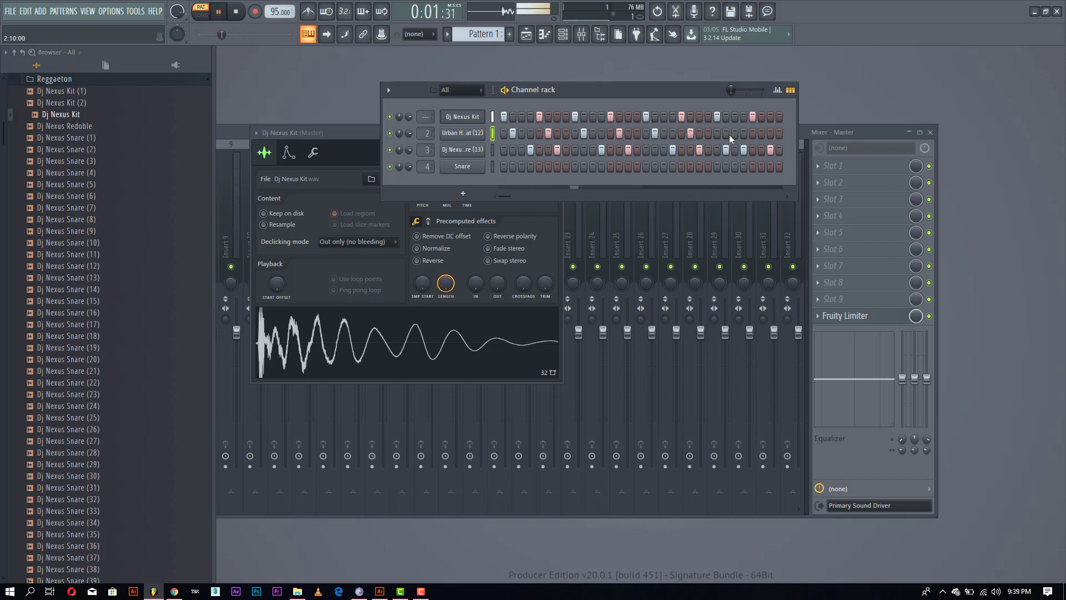
{"action": "left_click", "coordinate": [726, 134]}
{"action": "left_click", "coordinate": [751, 133]}
{"action": "left_click", "coordinate": [751, 133]}
{"action": "left_click", "coordinate": [727, 134]}
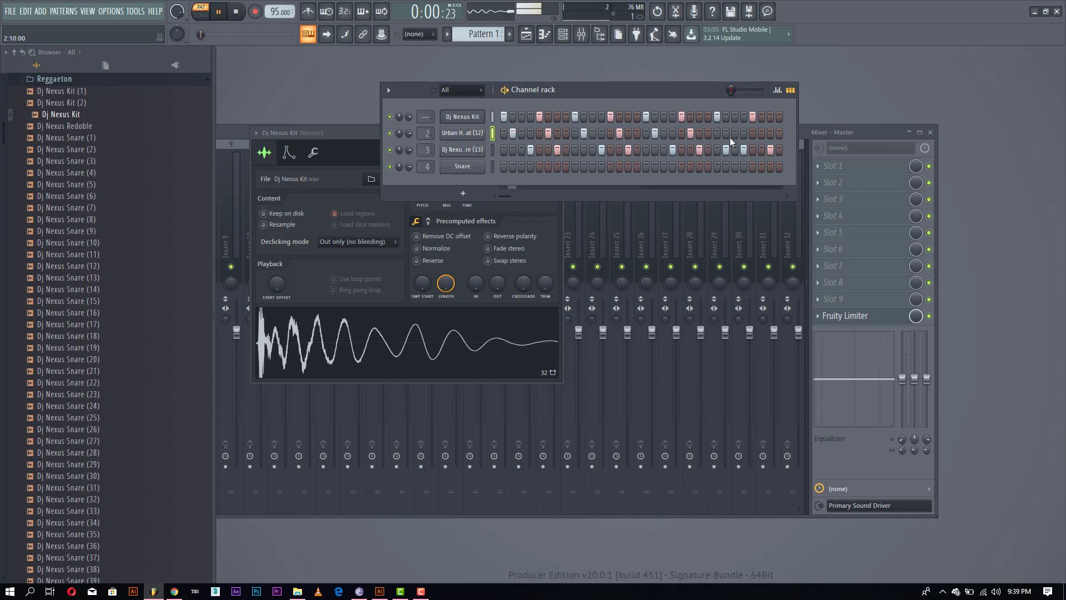
{"action": "left_click", "coordinate": [735, 133]}
{"action": "left_click", "coordinate": [761, 134]}
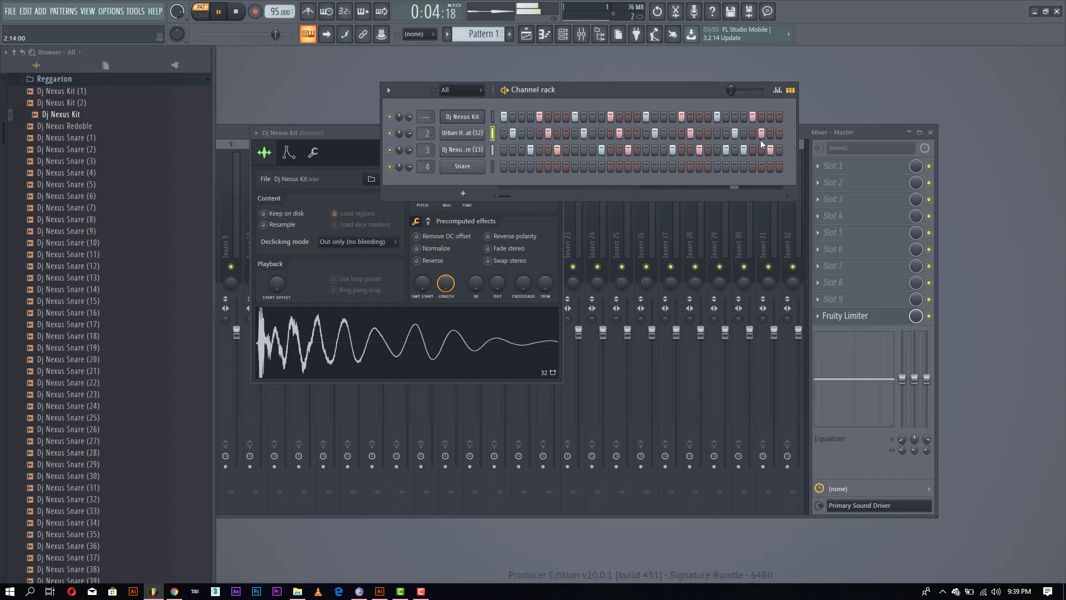
{"action": "key", "text": "space"}
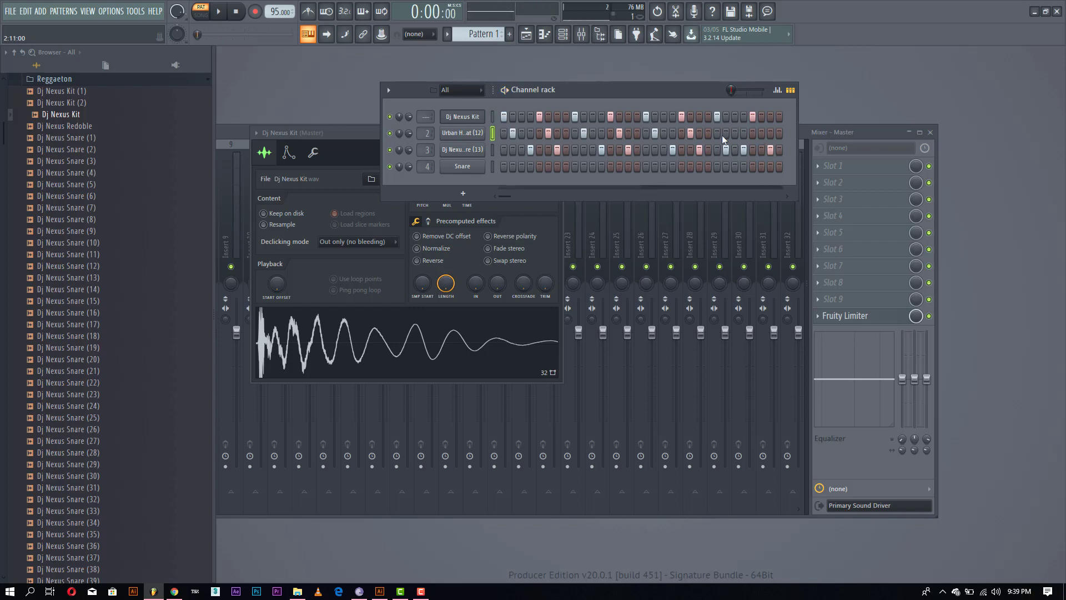
Replace the Urban Heat - Hat (12) pattern with hits on steps 3, 6, 11, 14 and 19 during playback.
{"action": "left_click", "coordinate": [521, 133]}
{"action": "key", "text": "space"}
{"action": "left_click", "coordinate": [548, 133]}
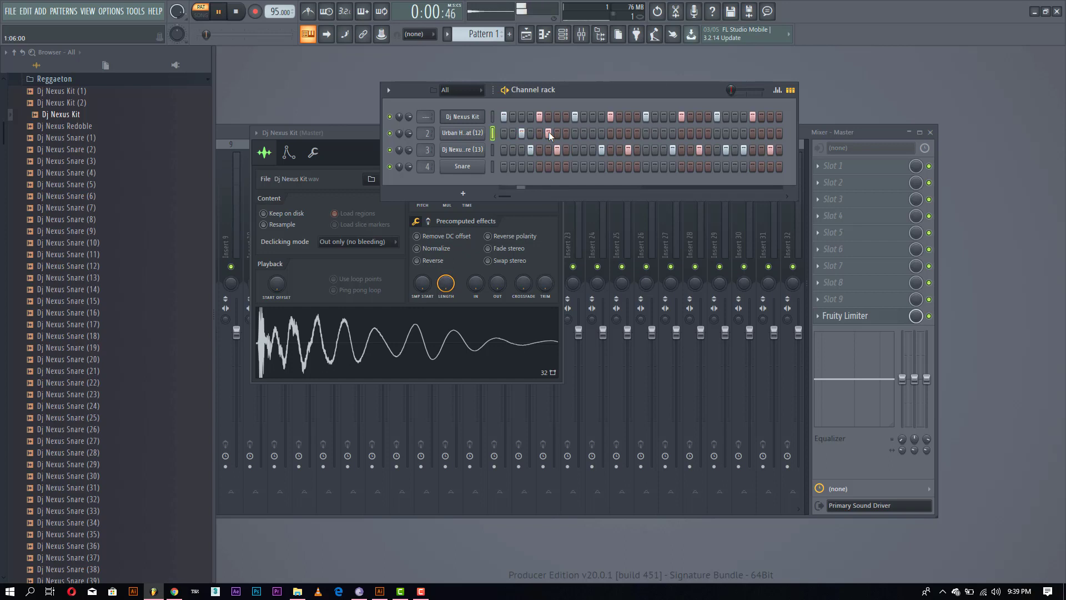
{"action": "left_click", "coordinate": [593, 132]}
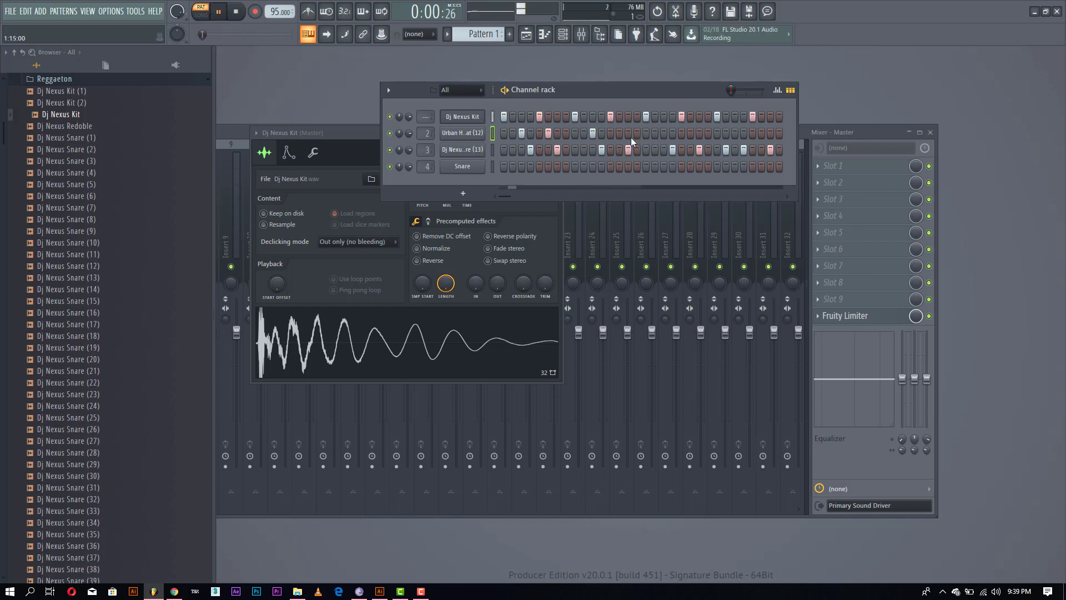
{"action": "left_click", "coordinate": [619, 133]}
{"action": "left_click", "coordinate": [664, 133]}
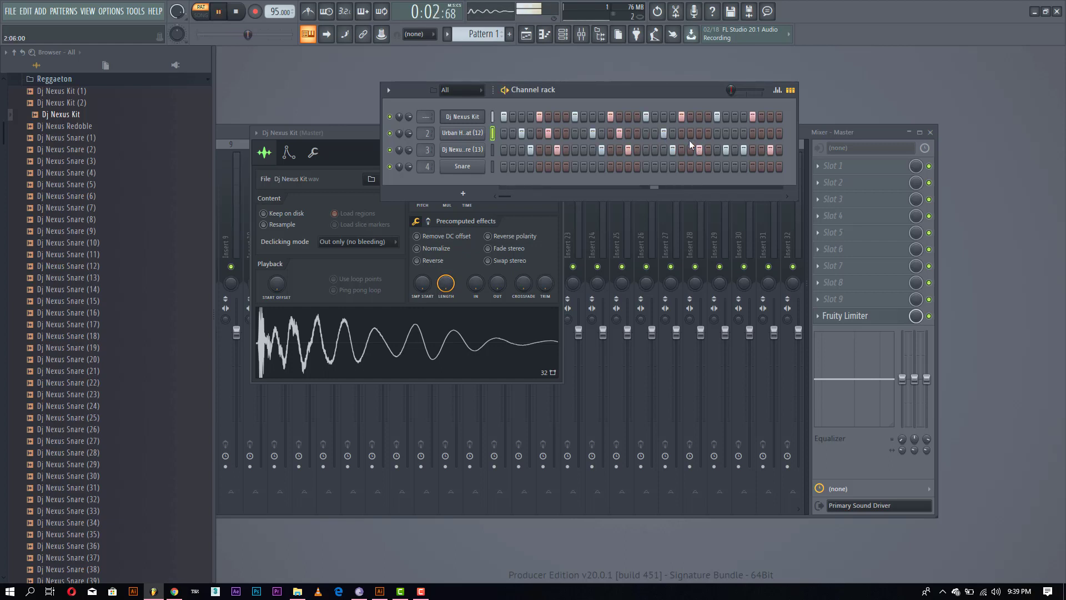
Try Urban Heat - Hat (12) hits on steps 7 and 8 while starting and stopping playback.
{"action": "left_click", "coordinate": [557, 134]}
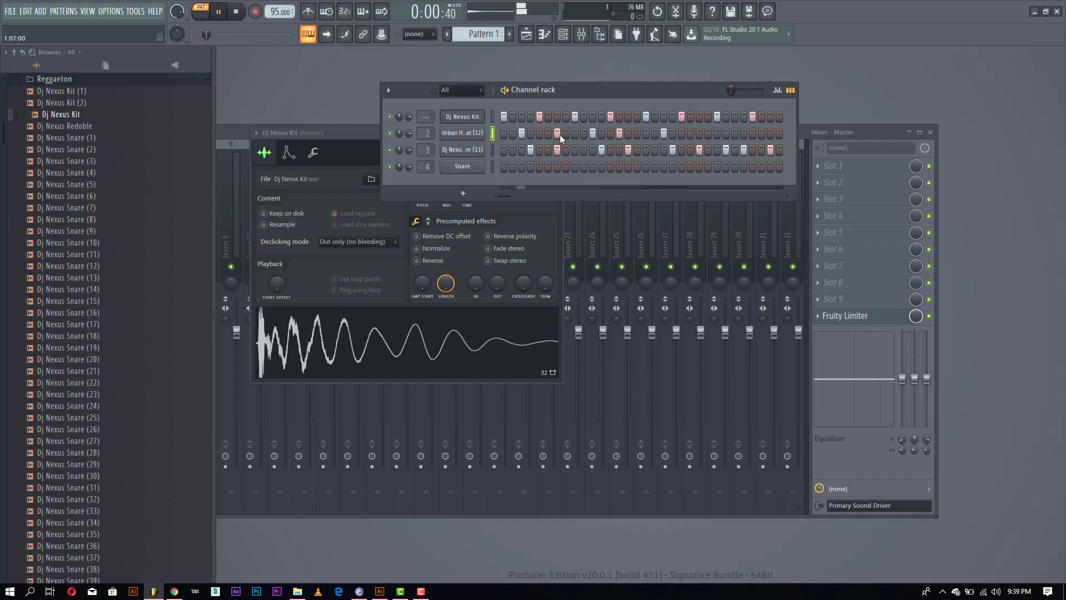
{"action": "key", "text": "space"}
{"action": "right_click", "coordinate": [559, 134]}
{"action": "left_click", "coordinate": [549, 134]}
{"action": "left_click", "coordinate": [559, 133]}
{"action": "key", "text": "space"}
{"action": "key", "text": "space"}
{"action": "left_click", "coordinate": [567, 135]}
{"action": "key", "text": "space"}
{"action": "left_click", "coordinate": [559, 134]}
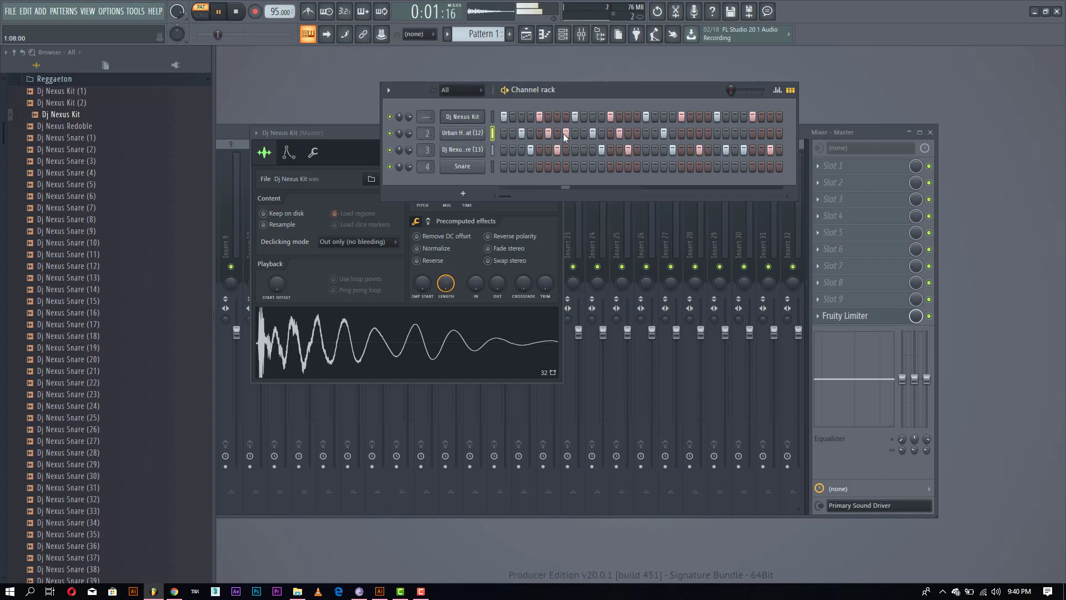
Remove the Urban Heat - Hat (12) hit on step 8 and add hits on steps 16, 22 and 24.
{"action": "left_click", "coordinate": [634, 138]}
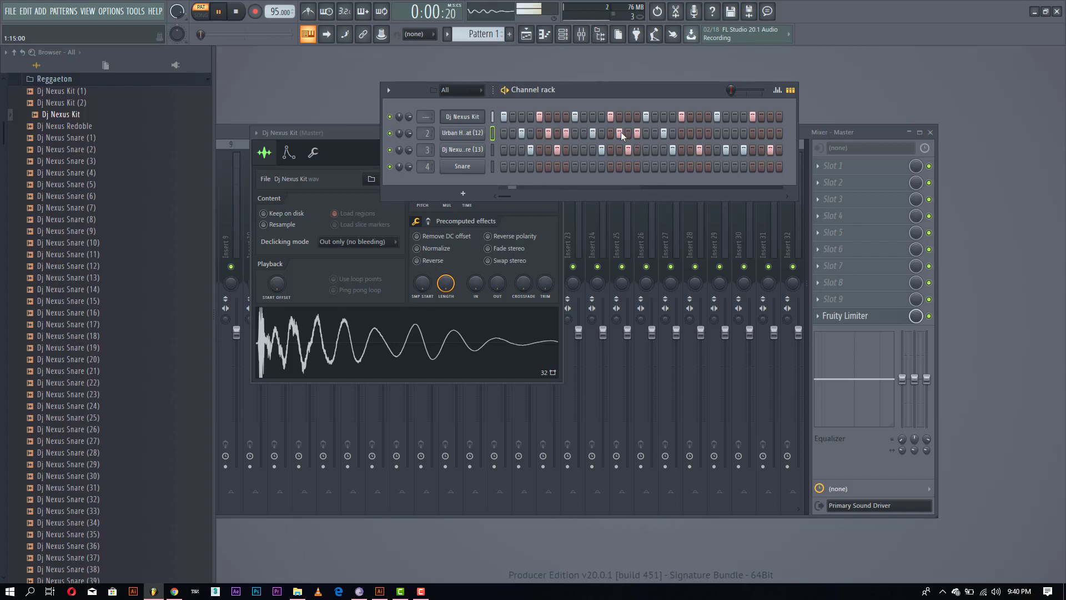
{"action": "right_click", "coordinate": [567, 134]}
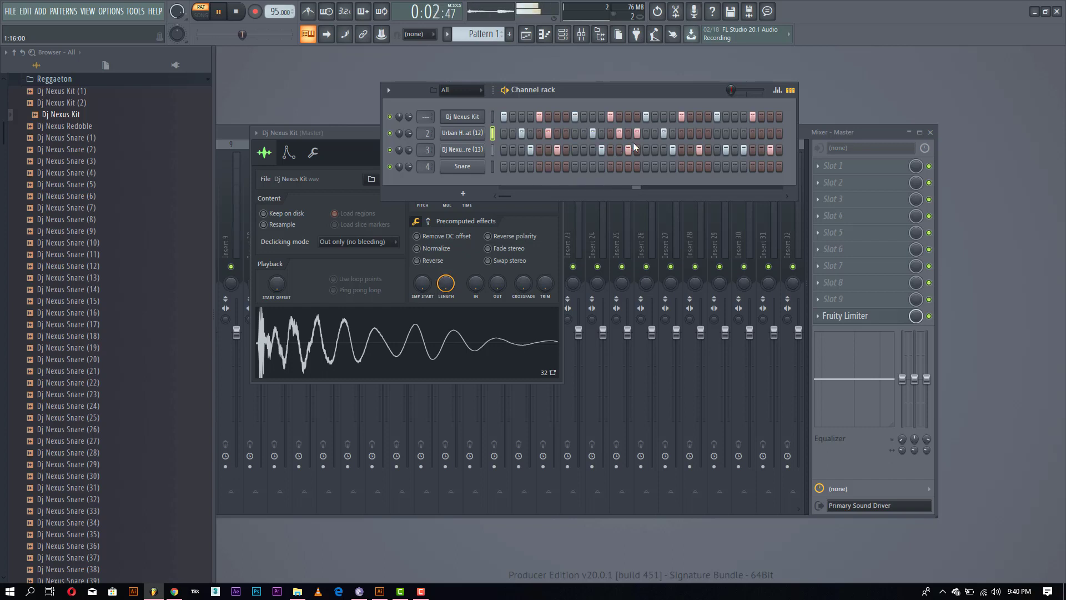
{"action": "left_click", "coordinate": [692, 134]}
{"action": "left_click", "coordinate": [707, 133]}
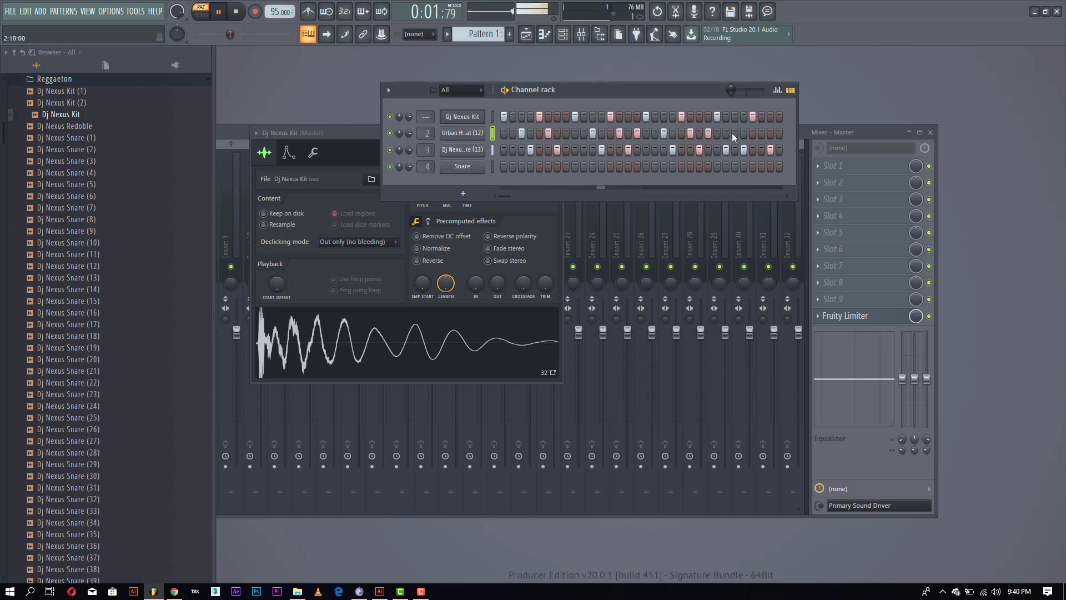
Rework the end of the Urban Heat - Hat (12) pattern, clearing step 24 and placing hits on steps 27, 30 and 32.
{"action": "left_click", "coordinate": [734, 134]}
{"action": "left_click", "coordinate": [708, 133]}
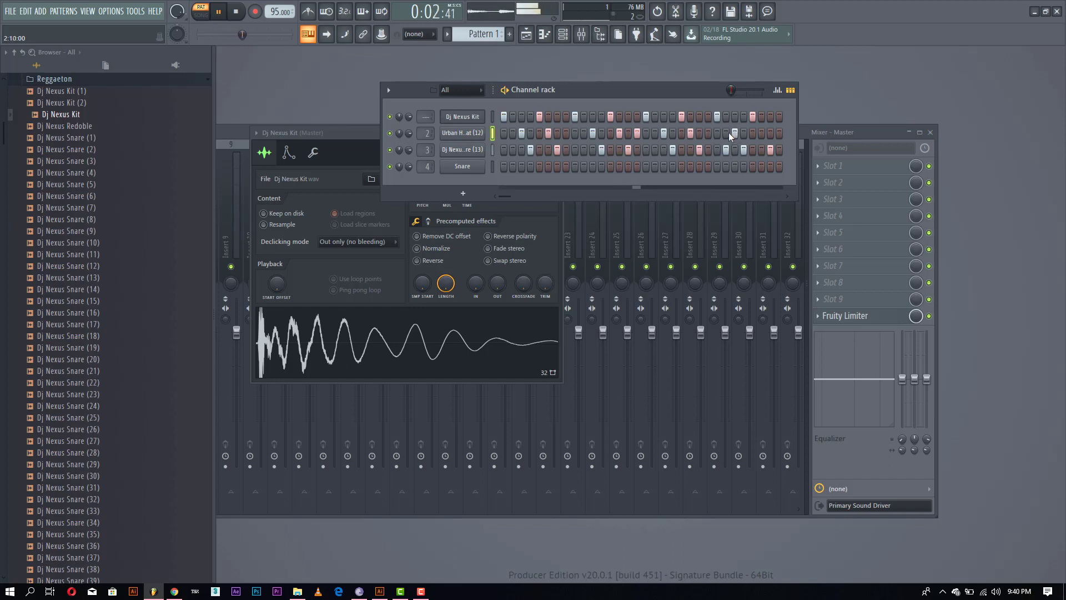
{"action": "left_click", "coordinate": [726, 133]}
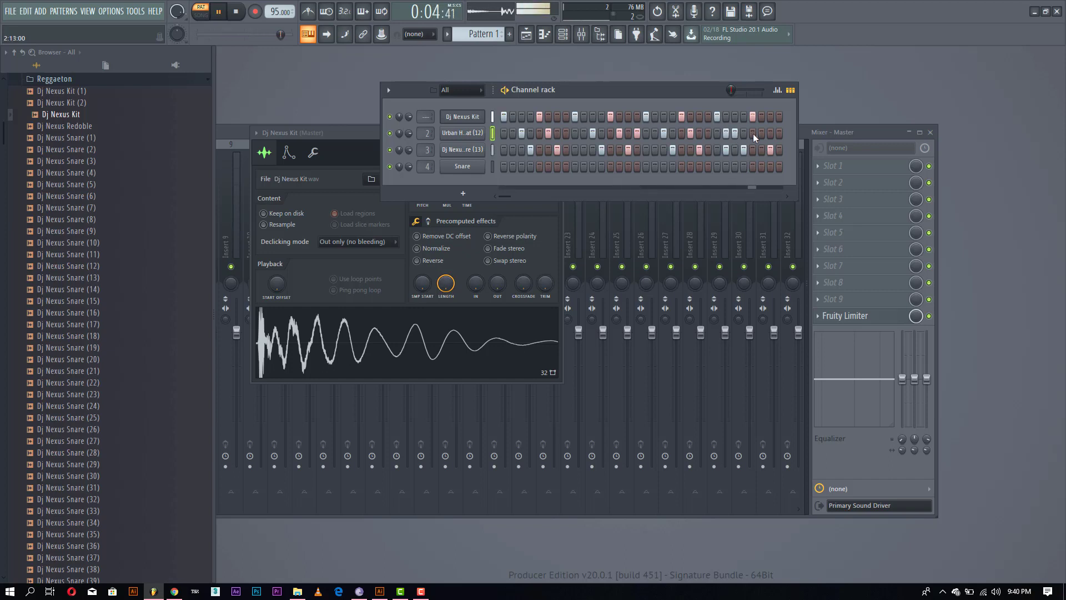
{"action": "left_click", "coordinate": [752, 133]}
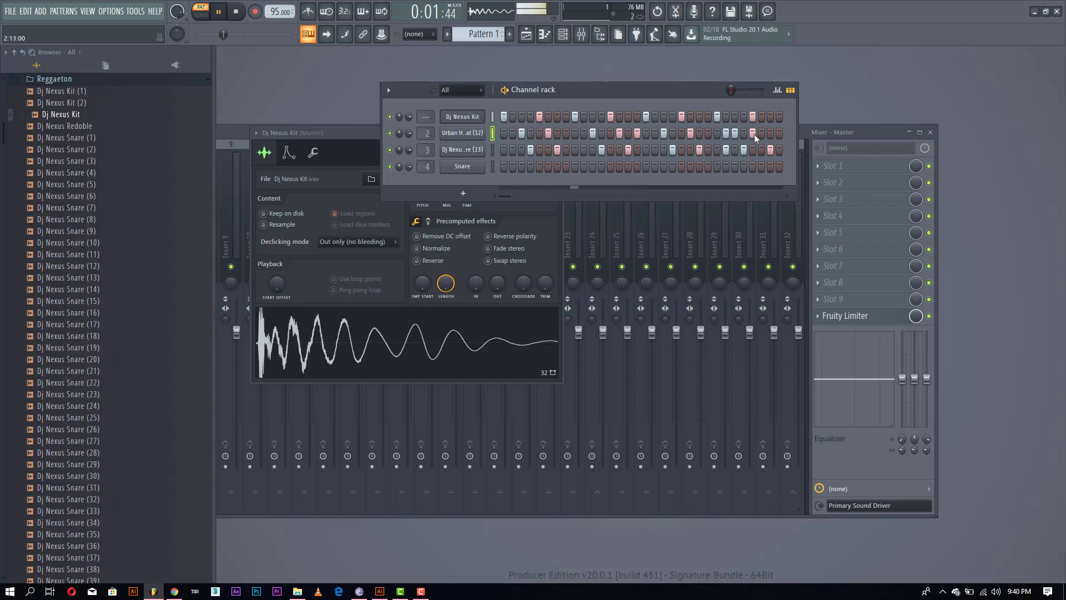
{"action": "left_click", "coordinate": [771, 133]}
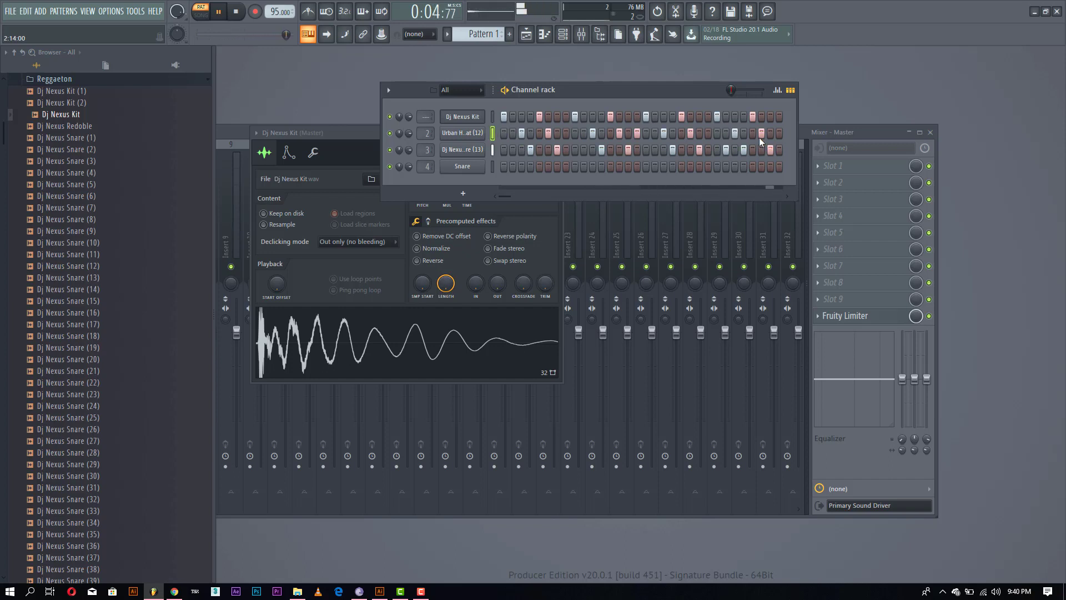
{"action": "left_click", "coordinate": [779, 134]}
{"action": "key", "text": "space"}
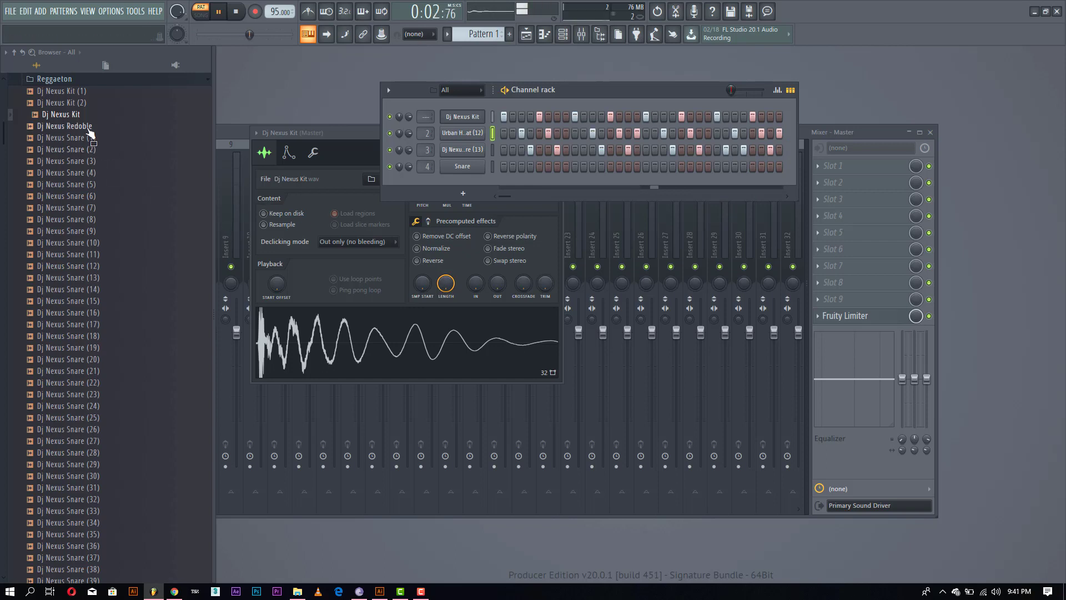
Stop playback, close the Reggaeton folder and open the 5 Percussion folder of Urban Heat Demo in Producers Choice Starter Kit.
{"action": "left_click", "coordinate": [73, 81]}
{"action": "key", "text": "space"}
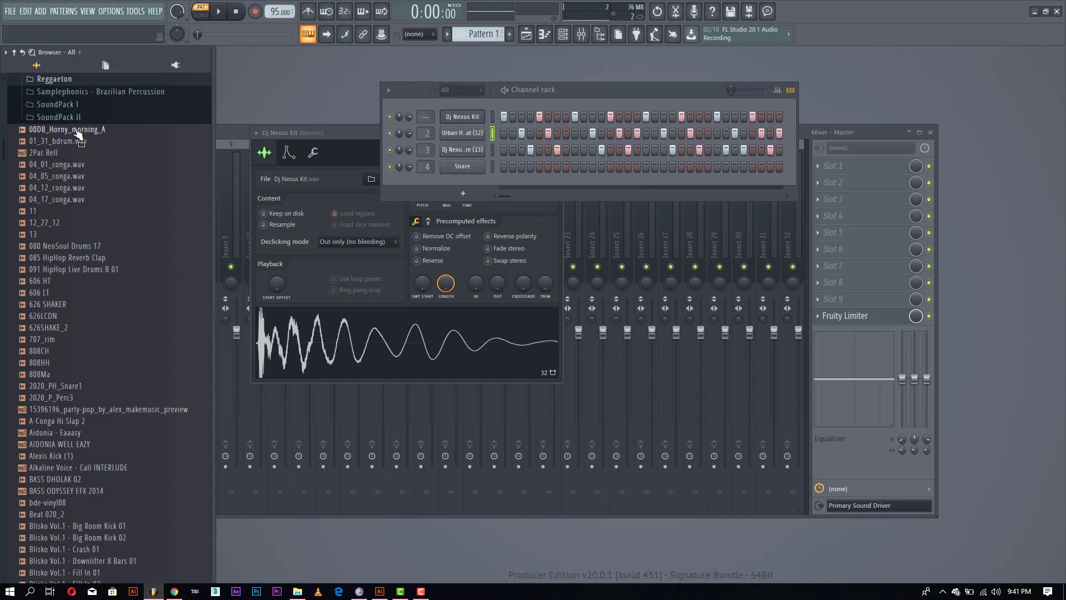
{"action": "scroll", "coordinate": [81, 128], "scroll_direction": "up", "scroll_amount": 2}
{"action": "left_click", "coordinate": [81, 124]}
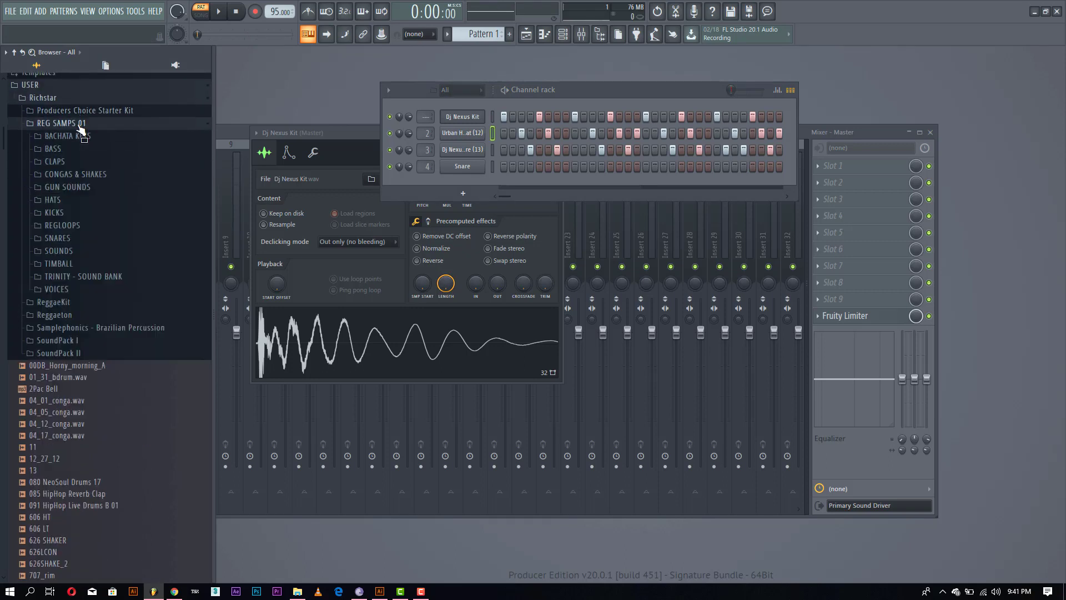
{"action": "left_click", "coordinate": [79, 128]}
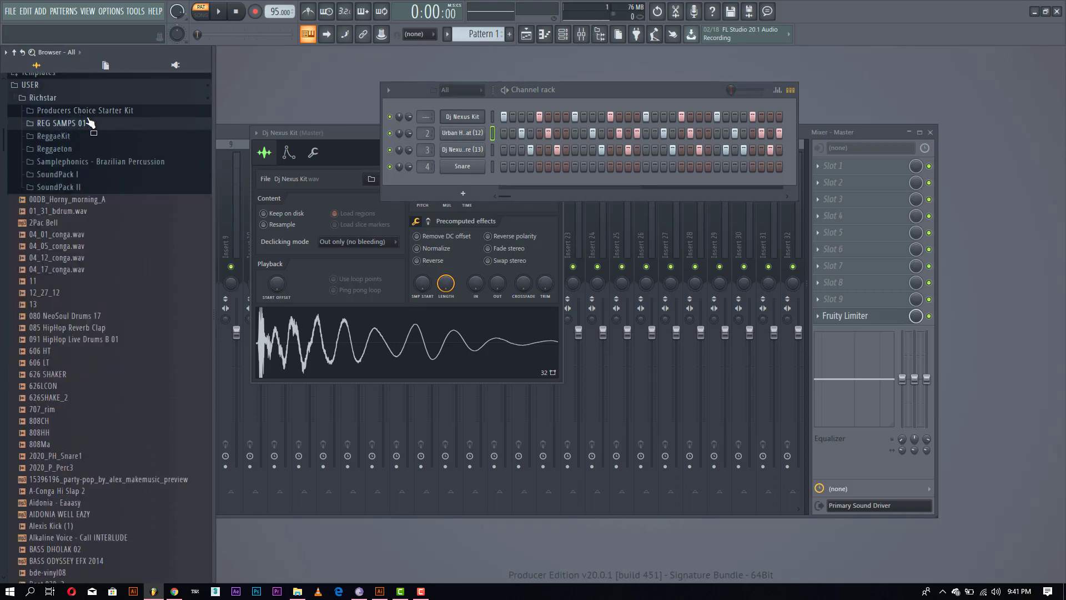
{"action": "left_click", "coordinate": [88, 116]}
{"action": "left_click", "coordinate": [88, 139]}
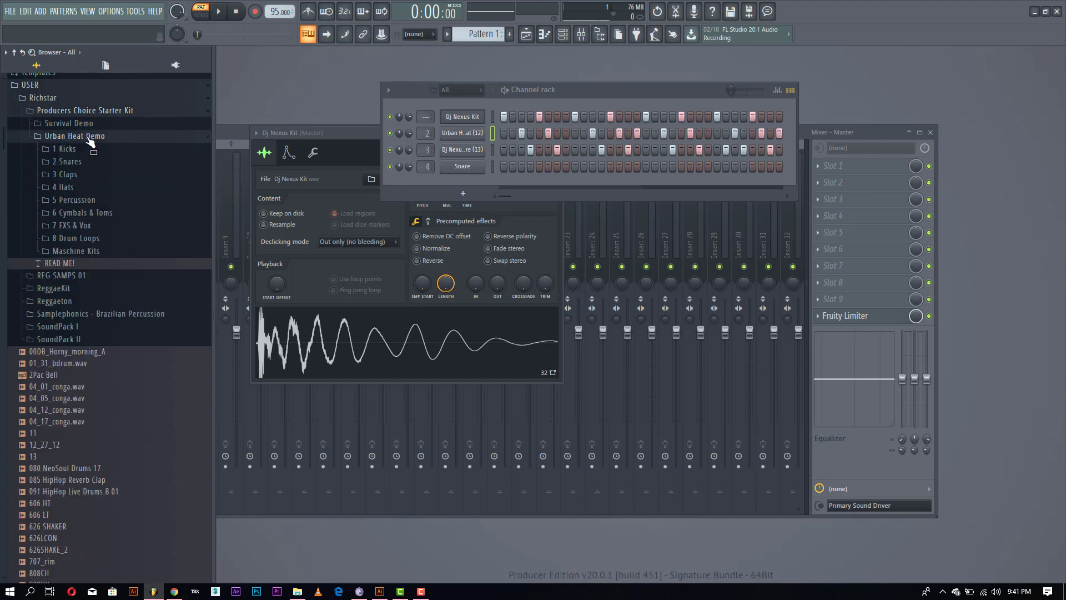
{"action": "left_click", "coordinate": [85, 202]}
Audition the metallic, perc, shaker and Zaps & Blaps samples in the Urban Heat percussion folder.
{"action": "left_click", "coordinate": [117, 271]}
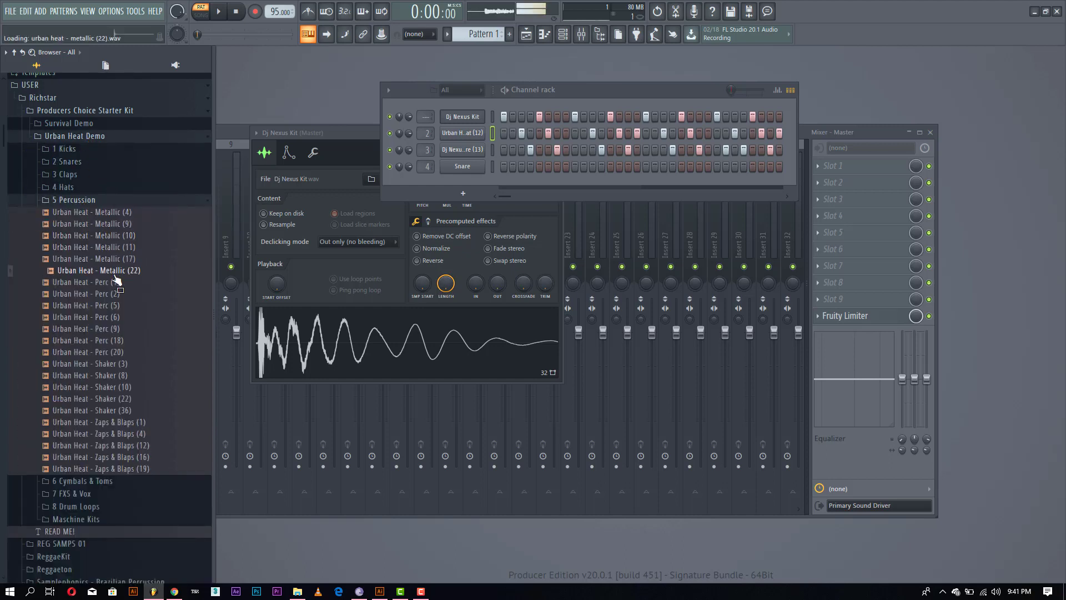
{"action": "left_click", "coordinate": [122, 214]}
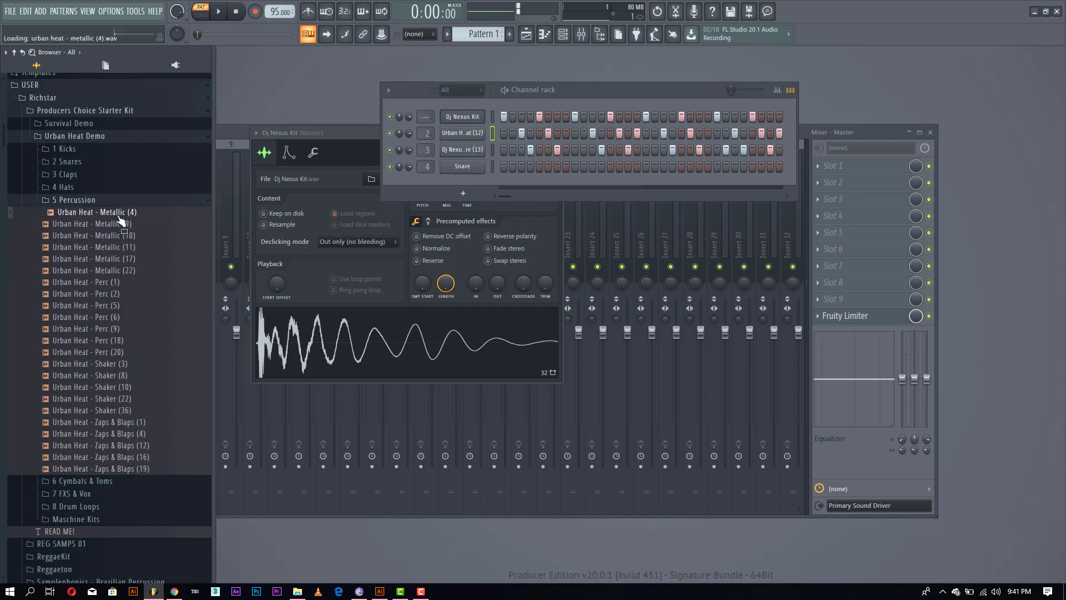
{"action": "left_click", "coordinate": [114, 305]}
{"action": "left_click", "coordinate": [114, 340]}
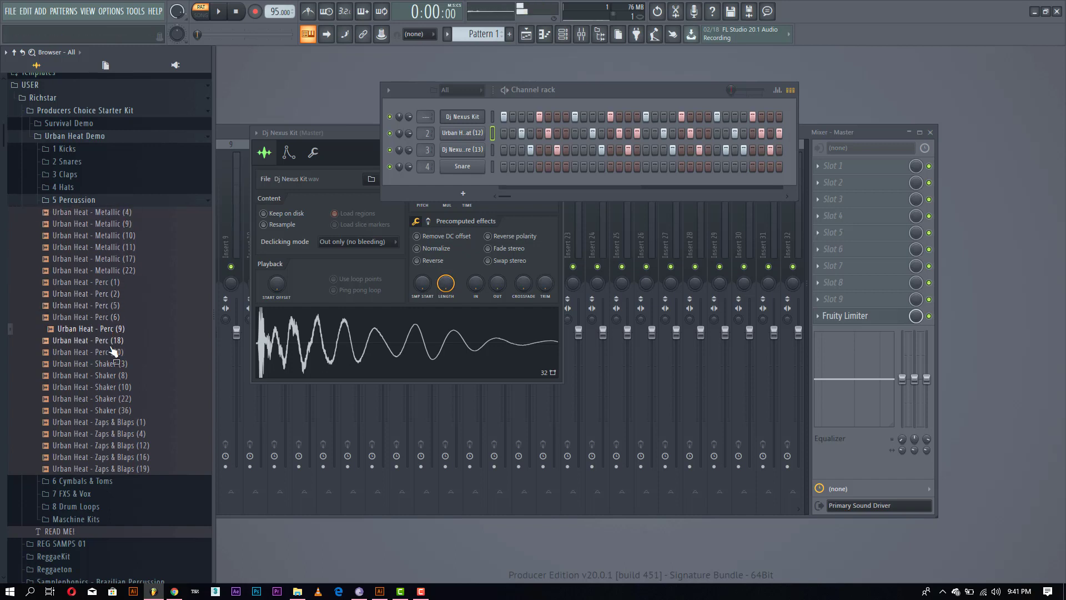
{"action": "left_click", "coordinate": [113, 352]}
{"action": "left_click", "coordinate": [110, 376]}
{"action": "left_click", "coordinate": [113, 398]}
{"action": "left_click", "coordinate": [113, 410]}
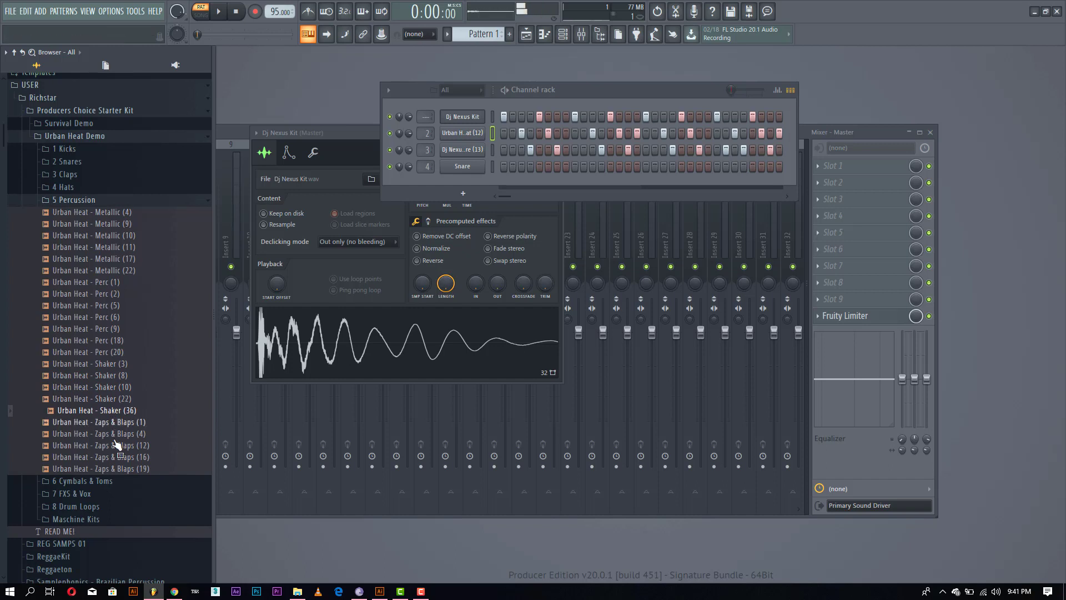
{"action": "left_click", "coordinate": [117, 434]}
{"action": "left_click", "coordinate": [121, 469]}
{"action": "left_click", "coordinate": [123, 457]}
{"action": "left_click", "coordinate": [119, 445]}
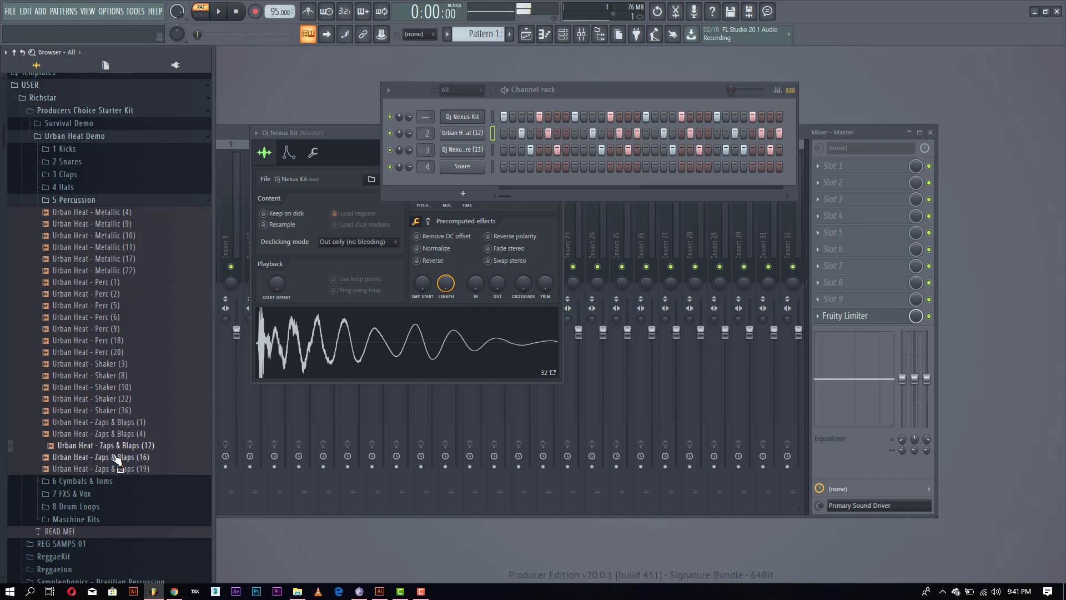
{"action": "left_click", "coordinate": [117, 423]}
{"action": "left_click", "coordinate": [113, 212]}
{"action": "left_click", "coordinate": [111, 221]}
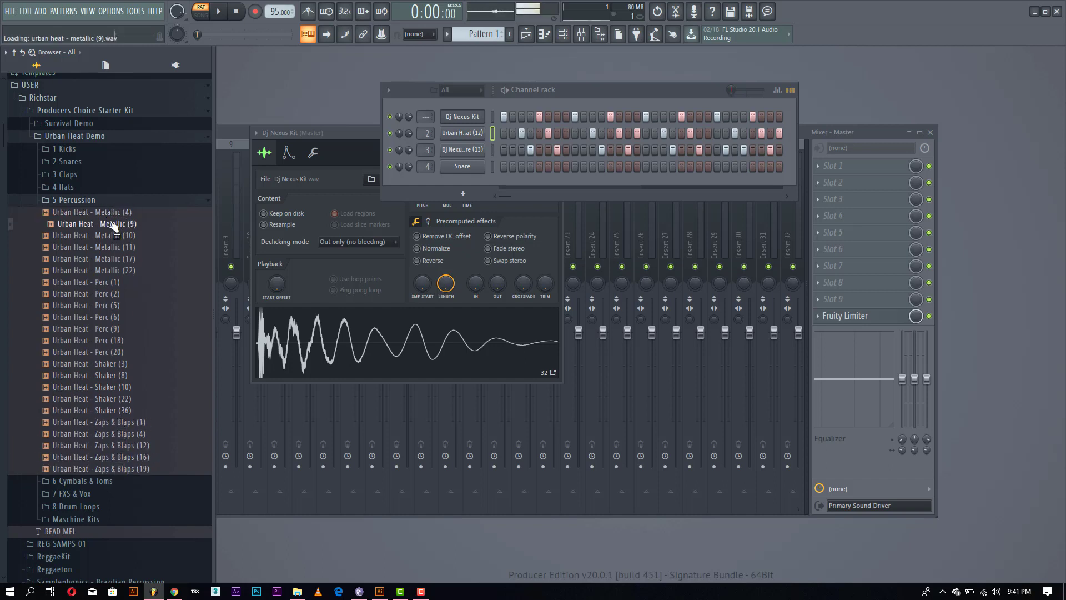
Replace the Snare channel's sound with Urban Heat - Metallic (4) and try a hit on steps 4 and 3.
{"action": "left_click_drag", "start_coordinate": [110, 215], "coordinate": [462, 170]}
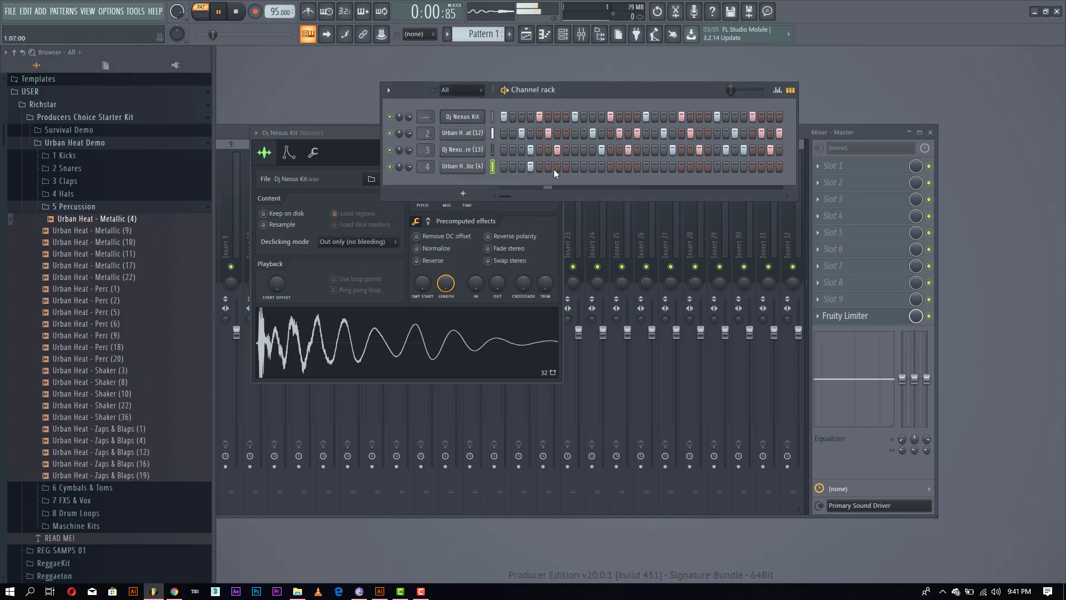
{"action": "left_click", "coordinate": [524, 165]}
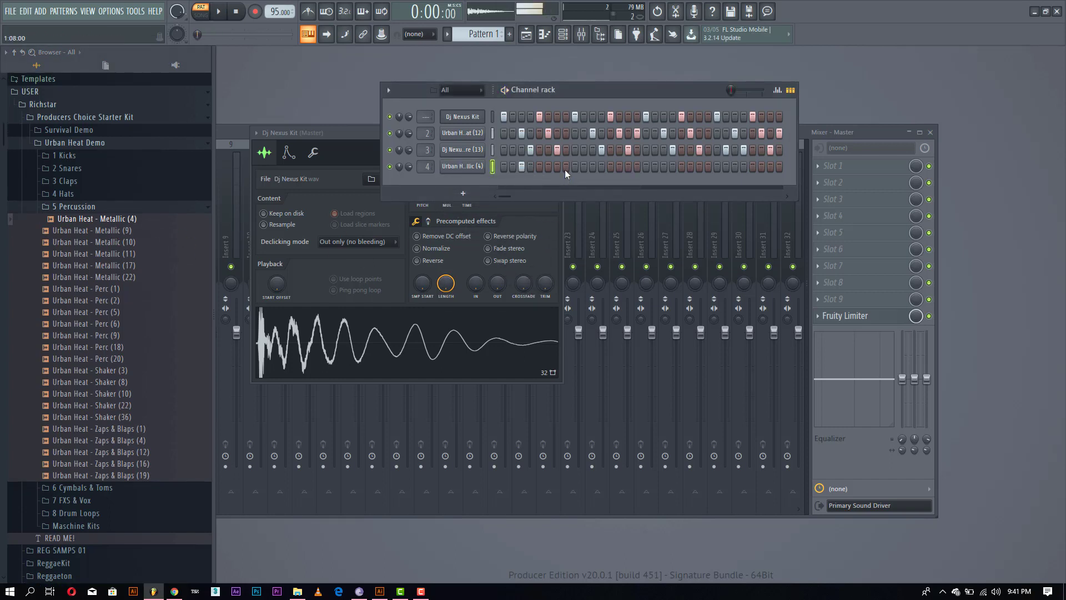
{"action": "left_click", "coordinate": [523, 163]}
Place channel 4's metallic hits on steps 7, 15, 23 and 31 during playback.
{"action": "left_click", "coordinate": [556, 166]}
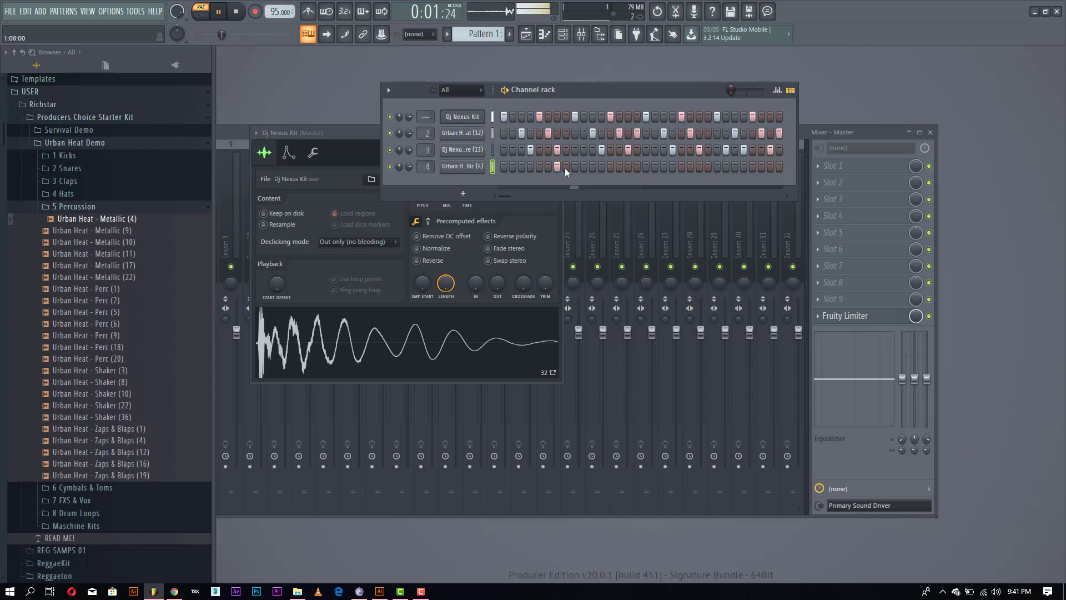
{"action": "left_click", "coordinate": [621, 165]}
{"action": "left_click", "coordinate": [620, 167]}
{"action": "left_click", "coordinate": [629, 167]}
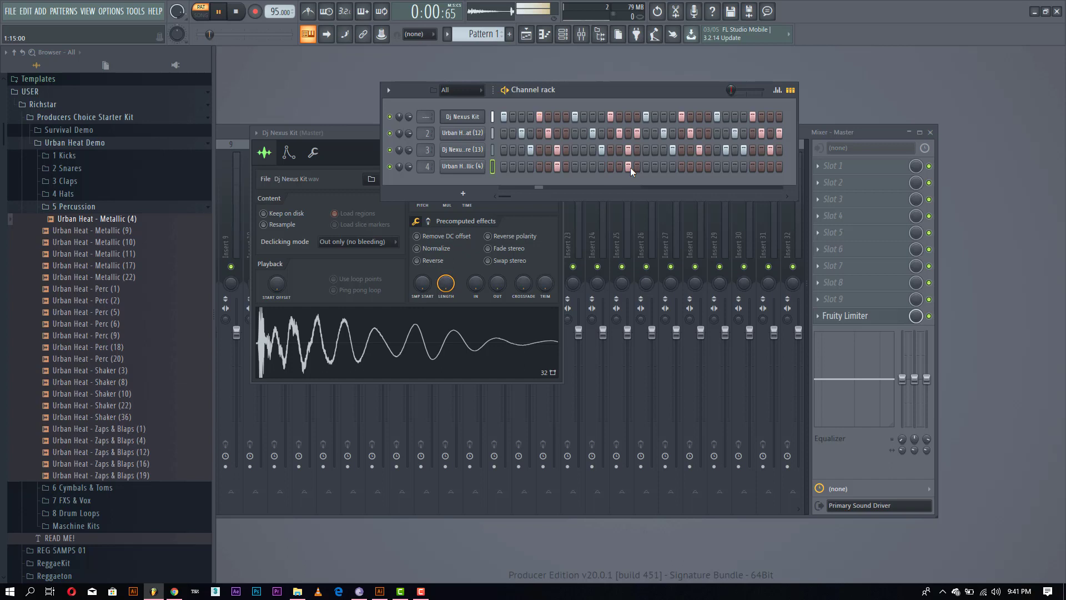
{"action": "left_click", "coordinate": [699, 166]}
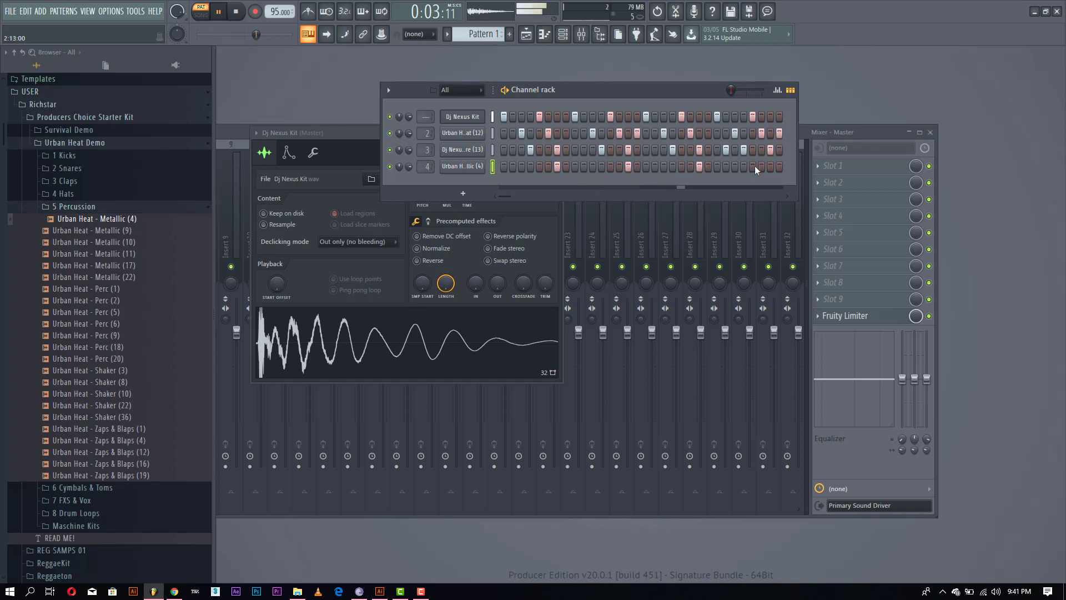
{"action": "left_click", "coordinate": [770, 167]}
Stop playback and audition other Urban Heat metallic samples, including Metallic (11) and Metallic (9).
{"action": "left_click", "coordinate": [121, 278]}
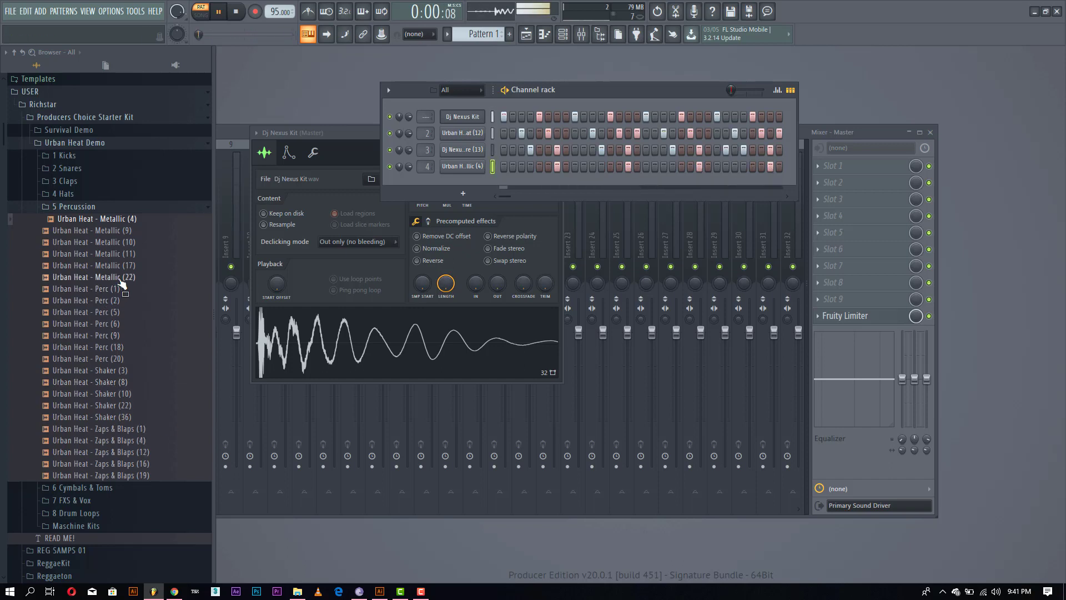
{"action": "key", "text": "space"}
{"action": "left_click", "coordinate": [122, 254]}
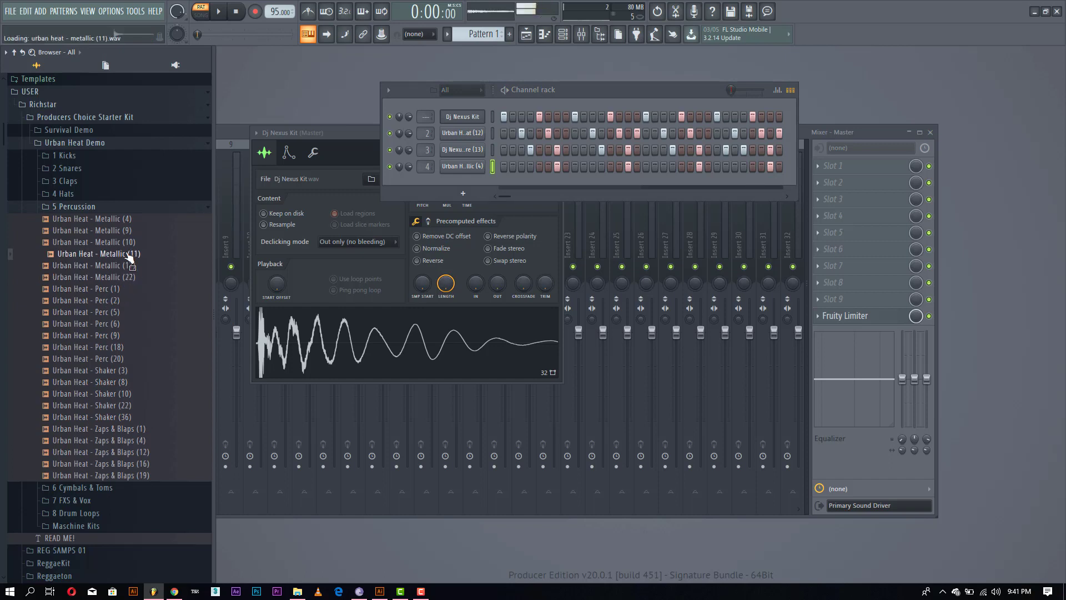
{"action": "left_click", "coordinate": [124, 243]}
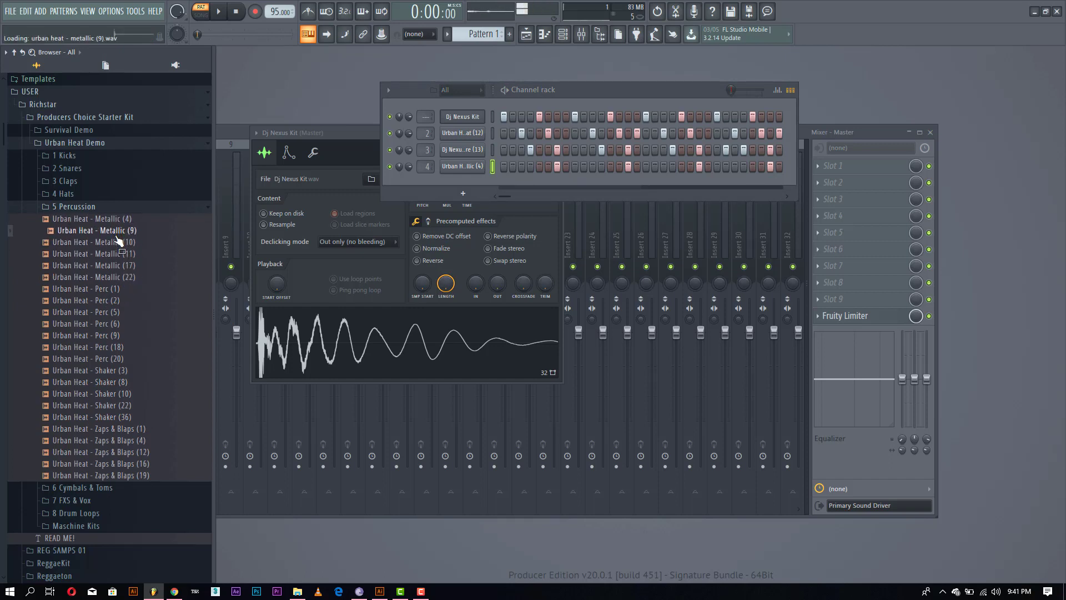
Replace channel 4's sound with Urban Heat - Metallic (10) and lower its channel volume during playback.
{"action": "left_click_drag", "start_coordinate": [119, 247], "coordinate": [455, 169]}
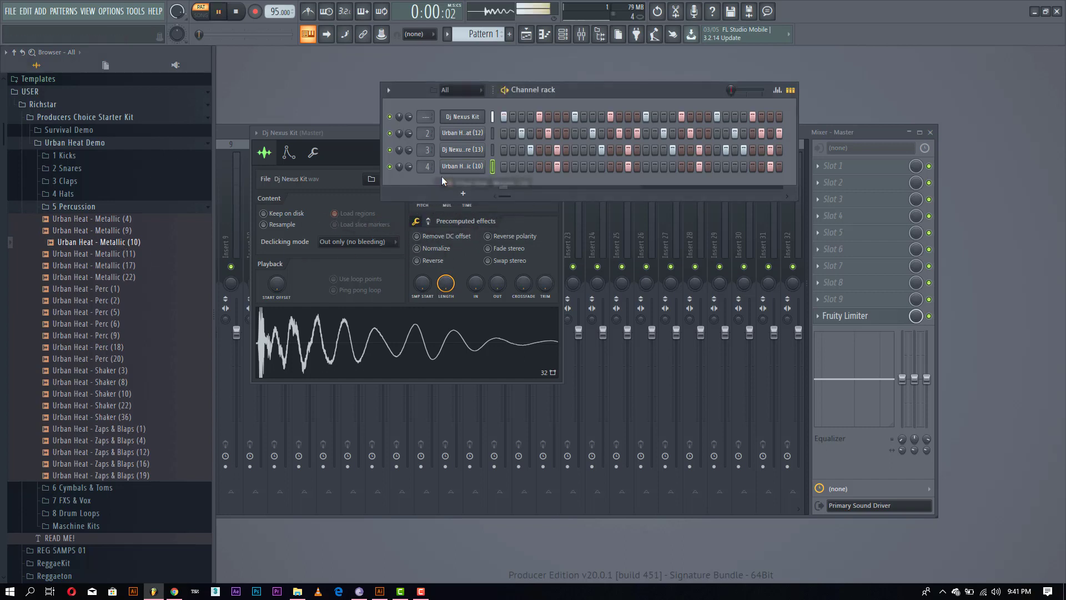
{"action": "key", "text": "space"}
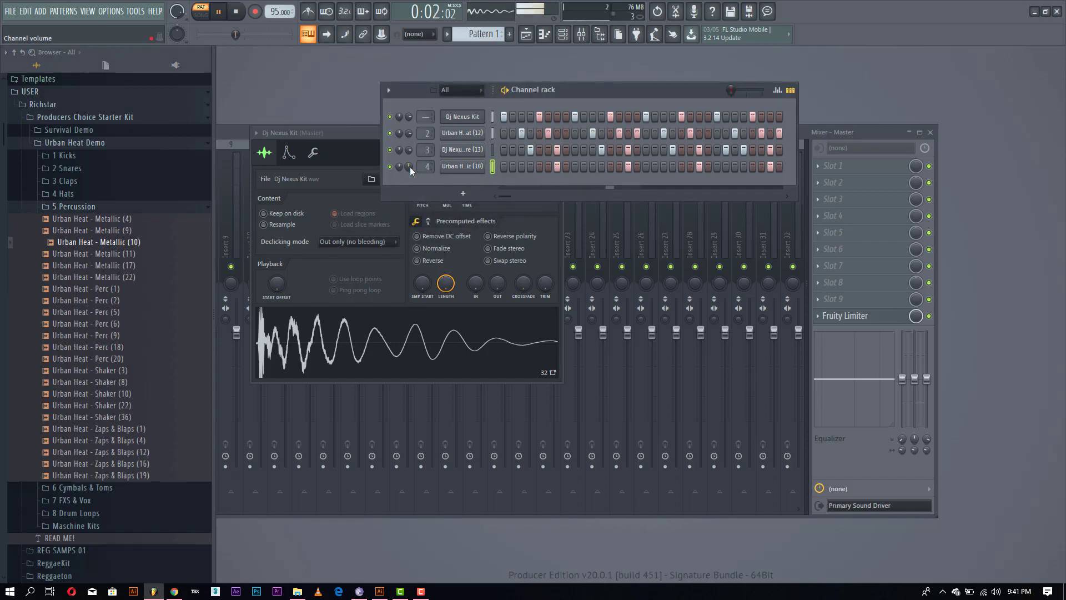
{"action": "left_click_drag", "start_coordinate": [410, 166], "coordinate": [410, 172]}
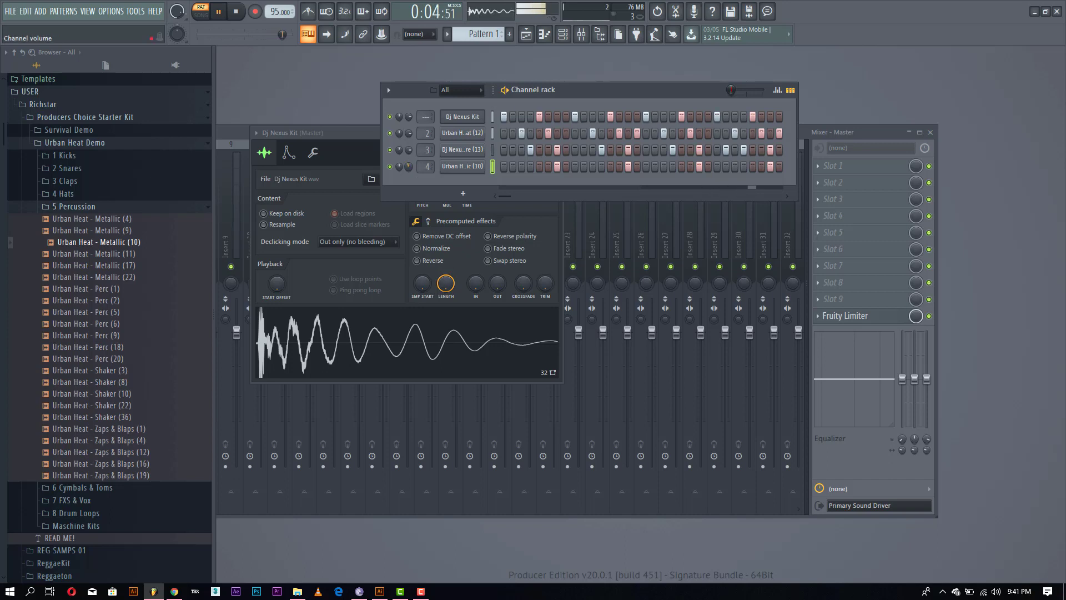
Audition other Urban Heat metallic samples, replace channel 4's sound with Urban Heat - Metallic (4) and stop playback.
{"action": "left_click", "coordinate": [130, 231]}
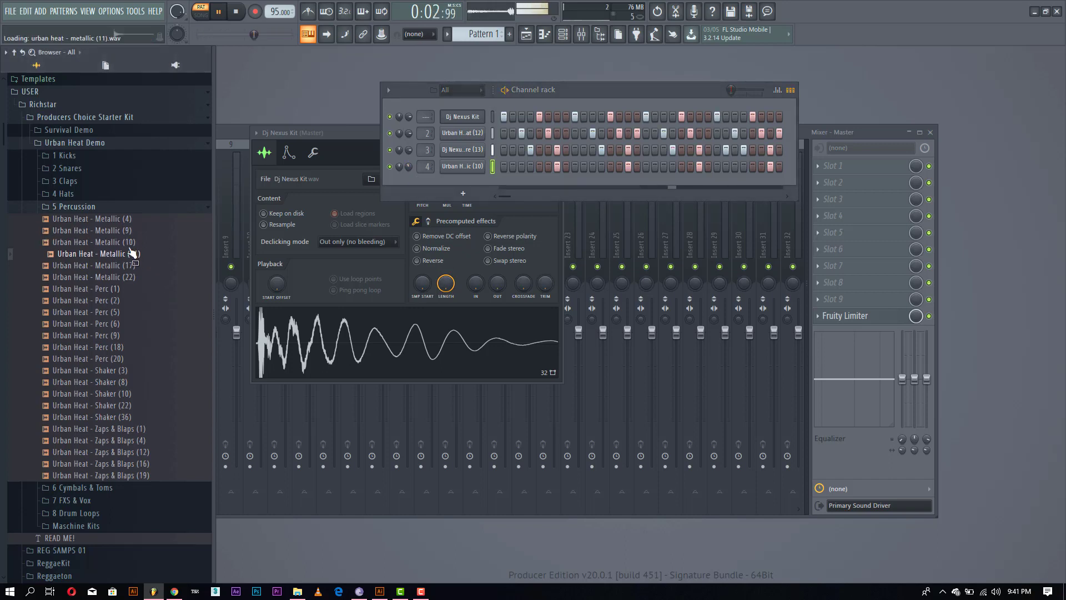
{"action": "left_click", "coordinate": [122, 220]}
{"action": "left_click_drag", "start_coordinate": [124, 224], "coordinate": [440, 169]}
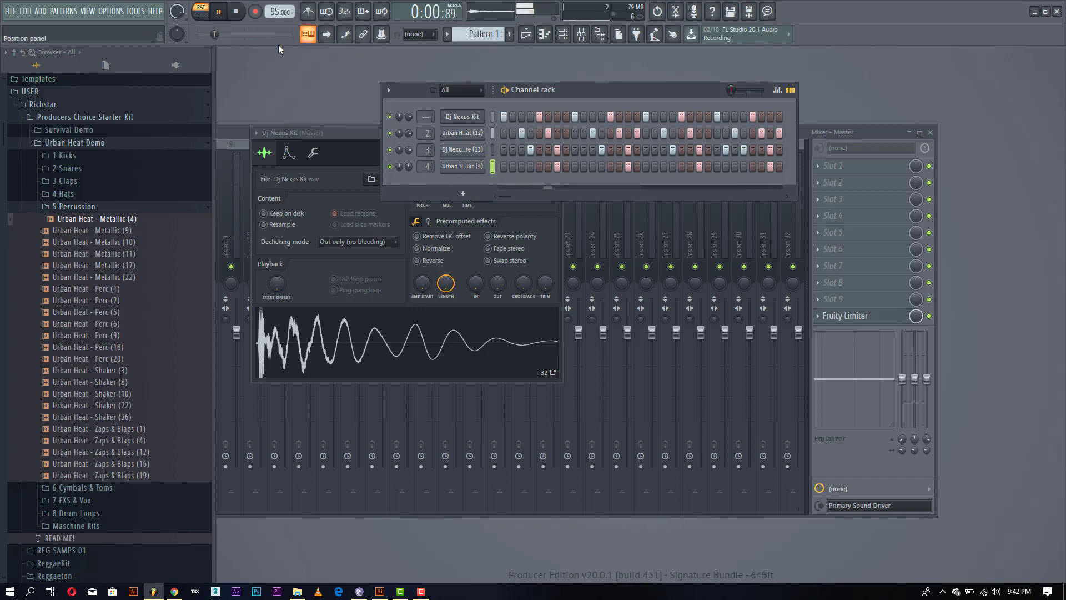
{"action": "key", "text": "space"}
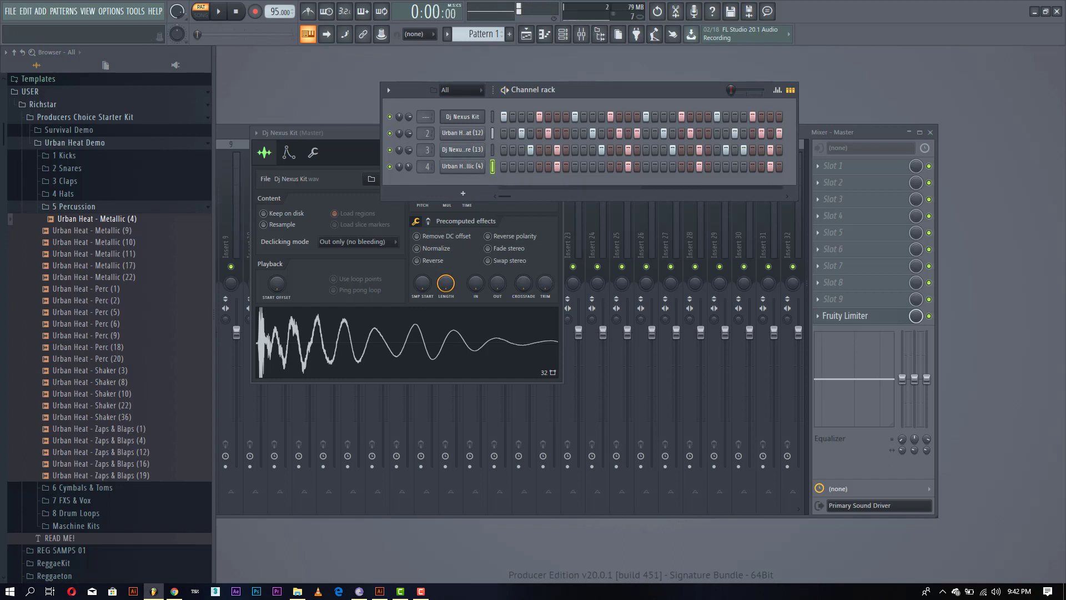
Place two Pattern 1 clips back to back on Track 4 of the playlist, starting at bars 1 and 3.
{"action": "left_click", "coordinate": [527, 35]}
{"action": "left_click", "coordinate": [375, 193]}
{"action": "left_click_drag", "start_coordinate": [362, 194], "coordinate": [361, 193]}
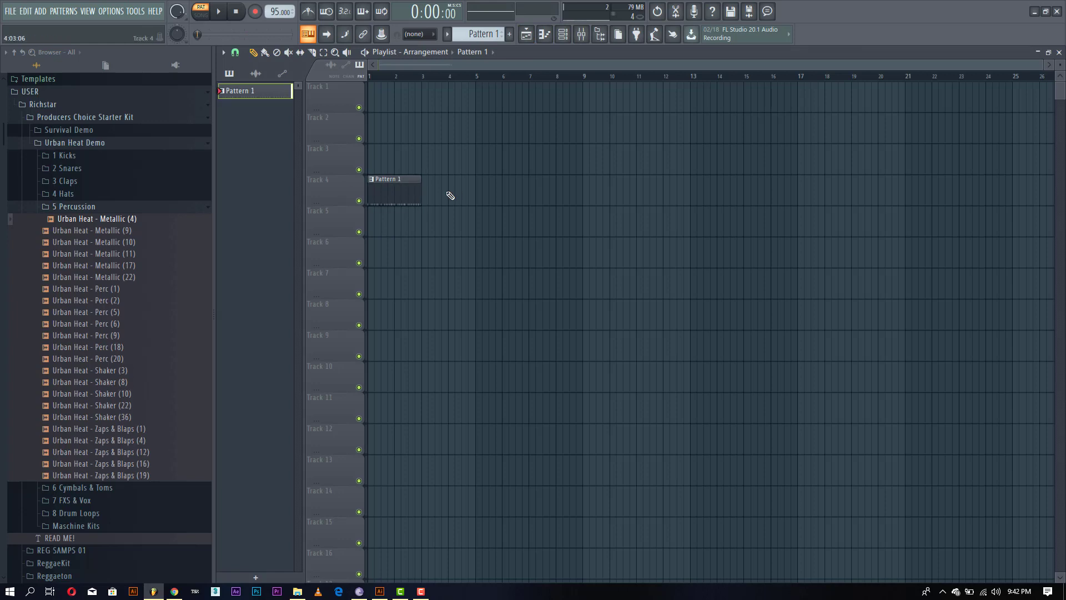
{"action": "left_click", "coordinate": [432, 195]}
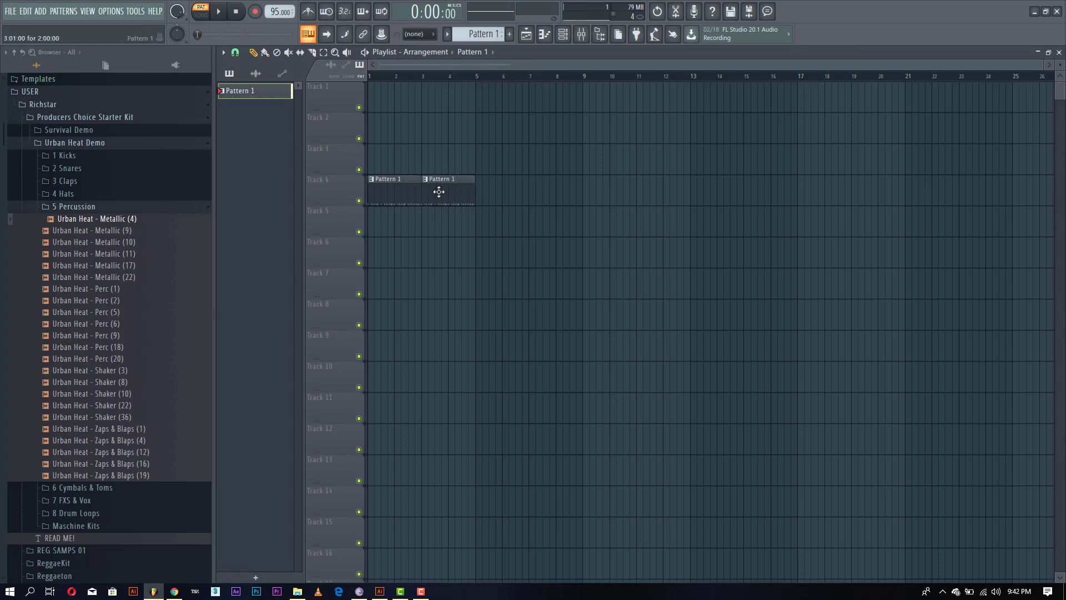
Close the playlist and clone Pattern 1.
{"action": "key", "text": "F5"}
{"action": "left_click", "coordinate": [480, 36]}
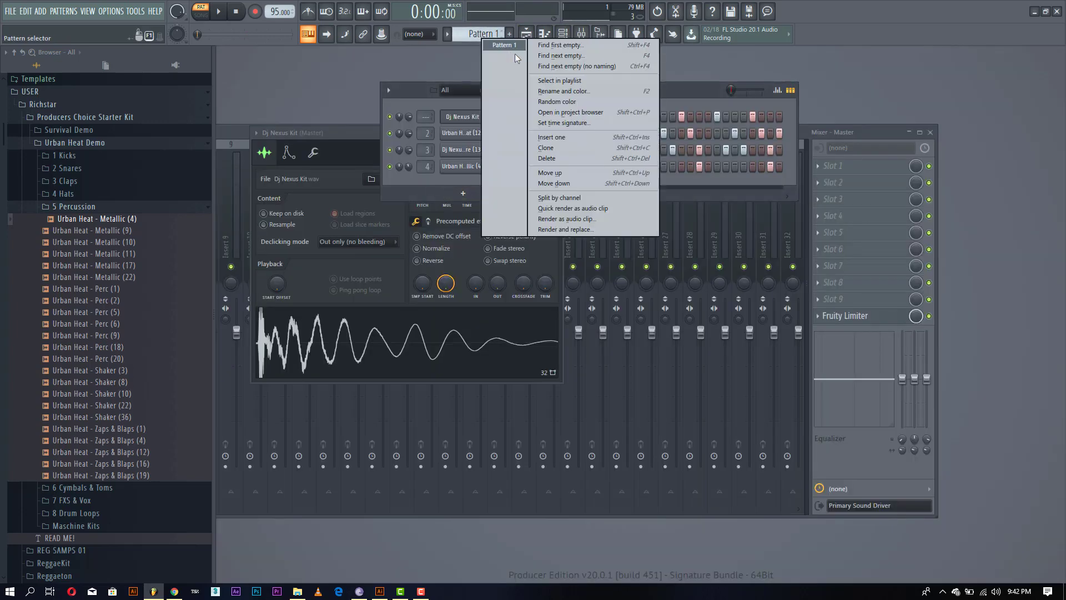
{"action": "left_click", "coordinate": [564, 147]}
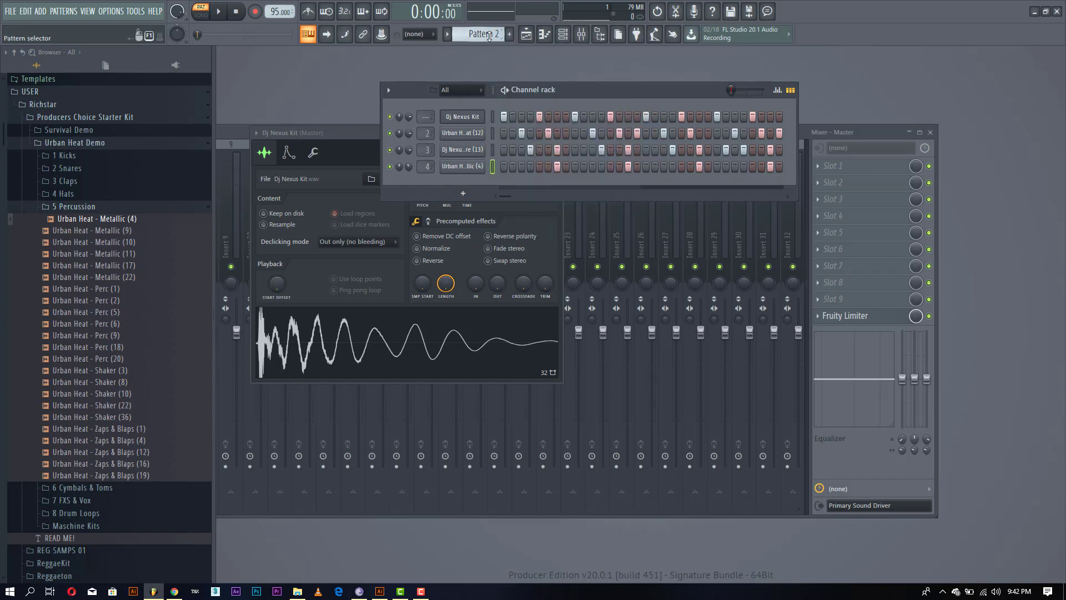
In Pattern 1, remove the channel 3 snare hit on step 26 and try the step 28 hit on step 27 during playback.
{"action": "scroll", "coordinate": [489, 37], "scroll_direction": "up", "scroll_amount": 1}
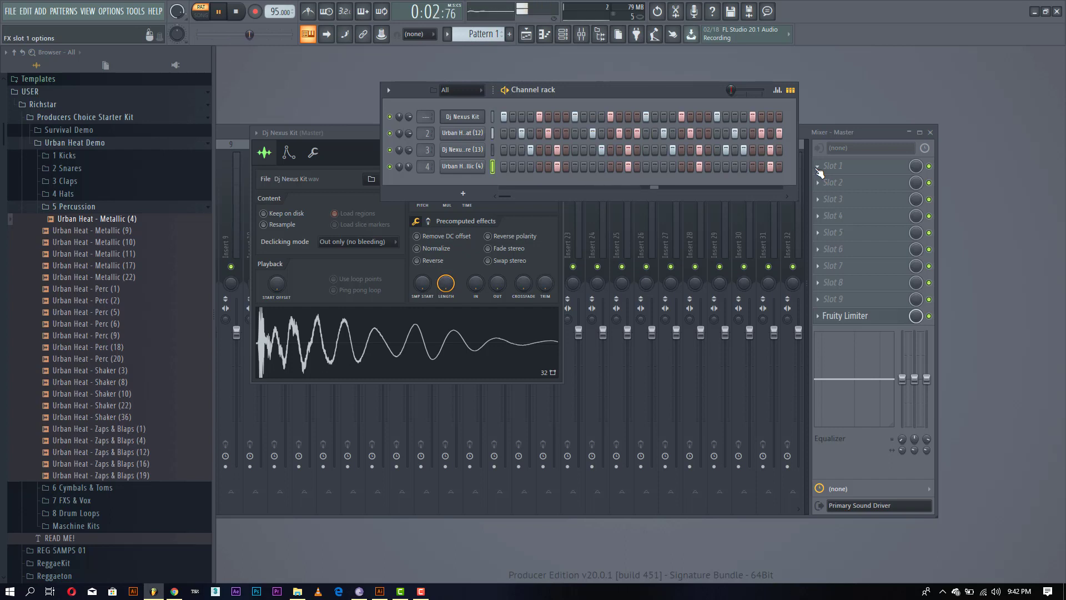
{"action": "key", "text": "space"}
{"action": "key", "text": "space"}
{"action": "right_click", "coordinate": [727, 149]}
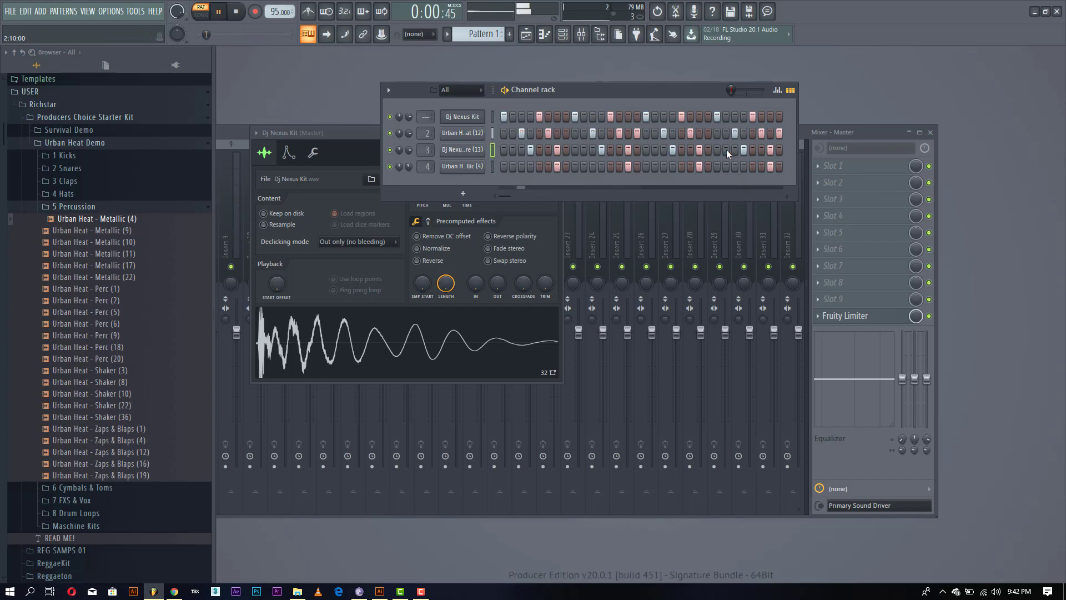
{"action": "left_click", "coordinate": [736, 149]}
{"action": "right_click", "coordinate": [743, 152]}
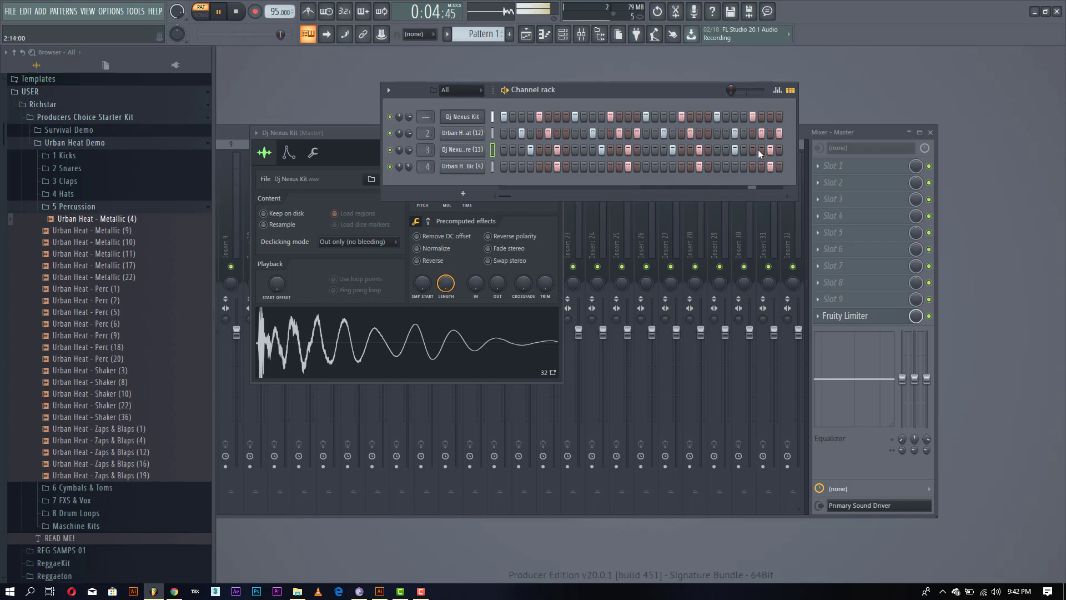
{"action": "left_click", "coordinate": [742, 151]}
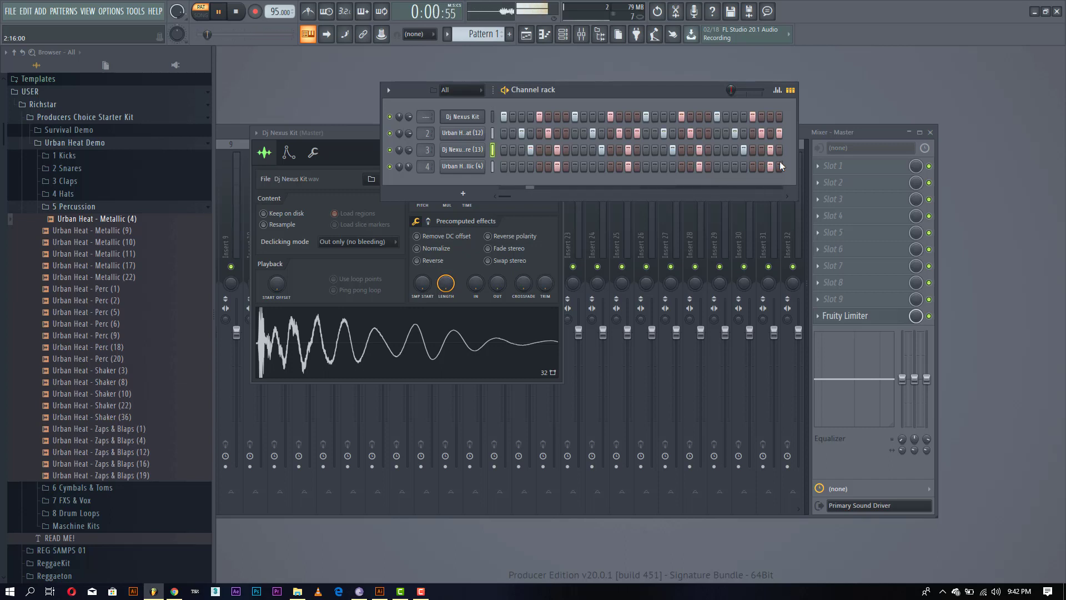
{"action": "key", "text": "space"}
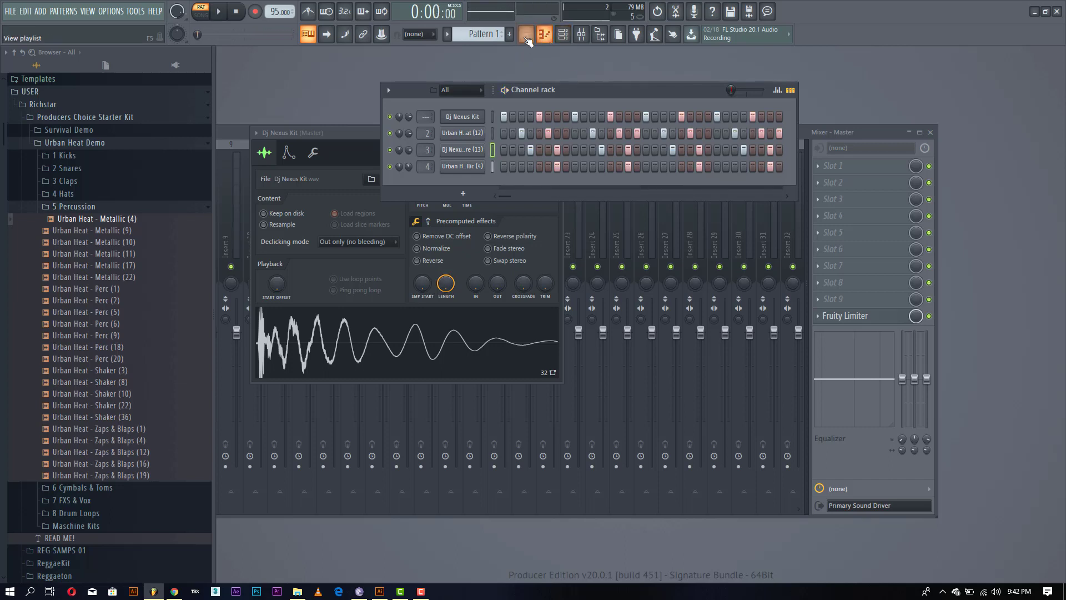
Replace the second Pattern 1 clip on Track 4 of the playlist with a Pattern 2 clip at bar 3.
{"action": "left_click", "coordinate": [526, 34]}
{"action": "key", "text": "space"}
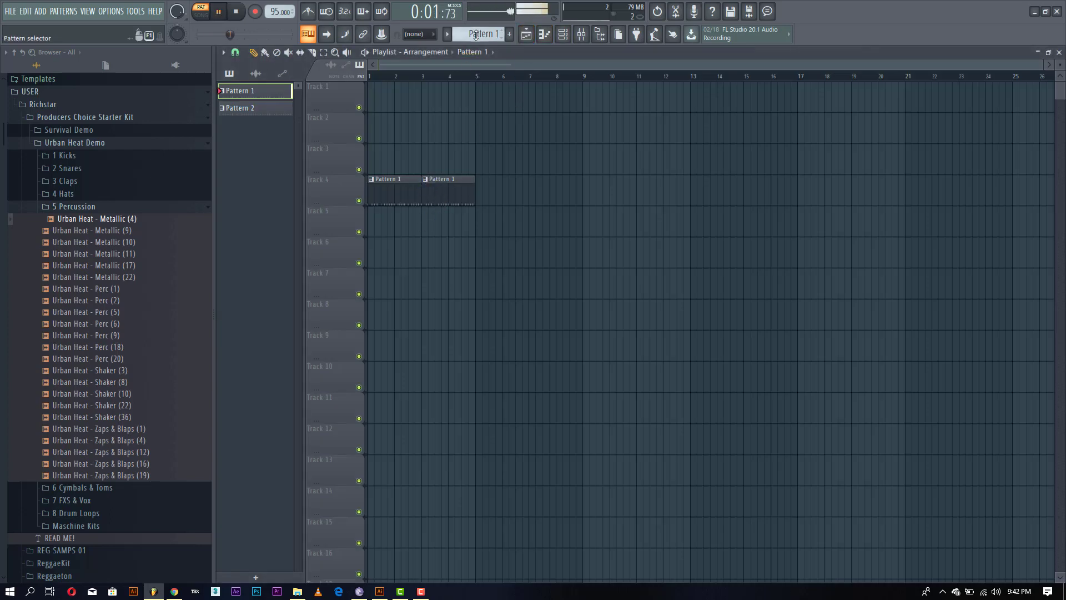
{"action": "scroll", "coordinate": [476, 34], "scroll_direction": "down", "scroll_amount": 1}
{"action": "left_click", "coordinate": [431, 159]}
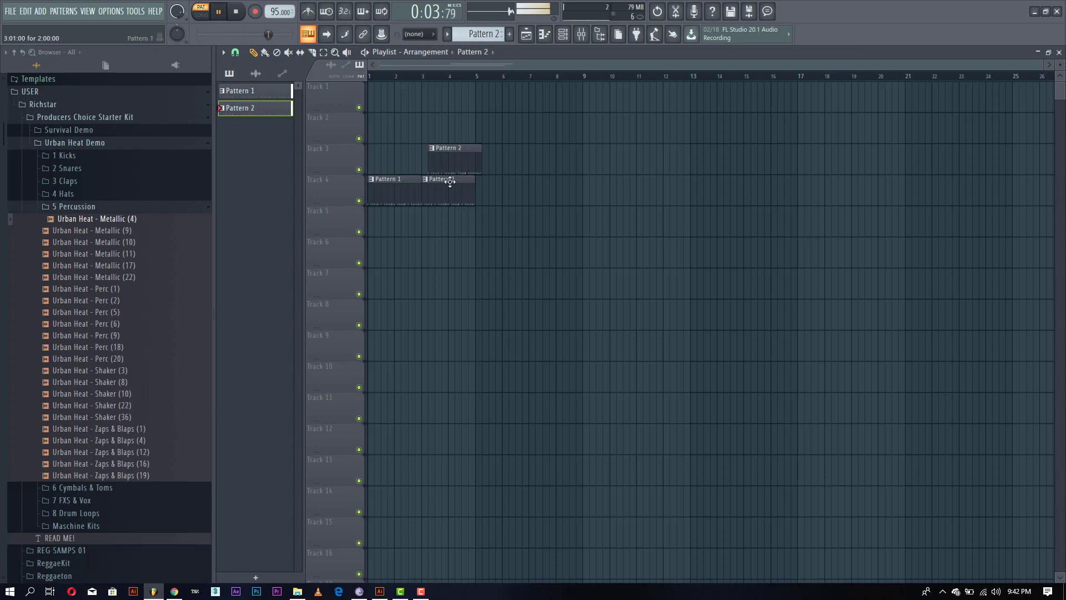
{"action": "right_click", "coordinate": [449, 201]}
{"action": "left_click_drag", "start_coordinate": [447, 167], "coordinate": [443, 200]}
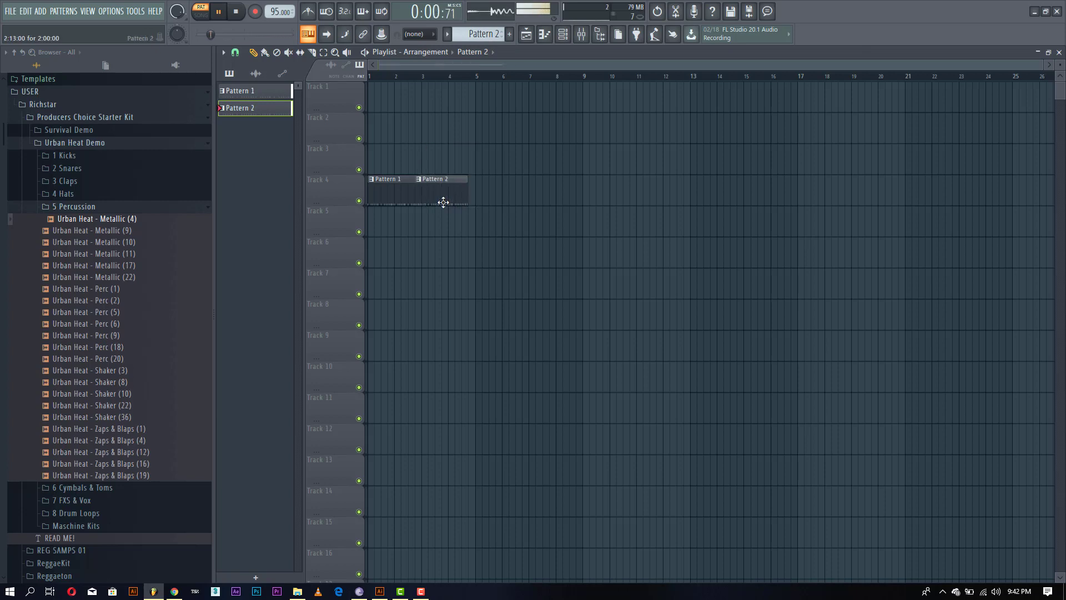
Stop playback, switch from pattern to song mode and close the playlist.
{"action": "key", "text": "space"}
{"action": "left_click", "coordinate": [202, 16]}
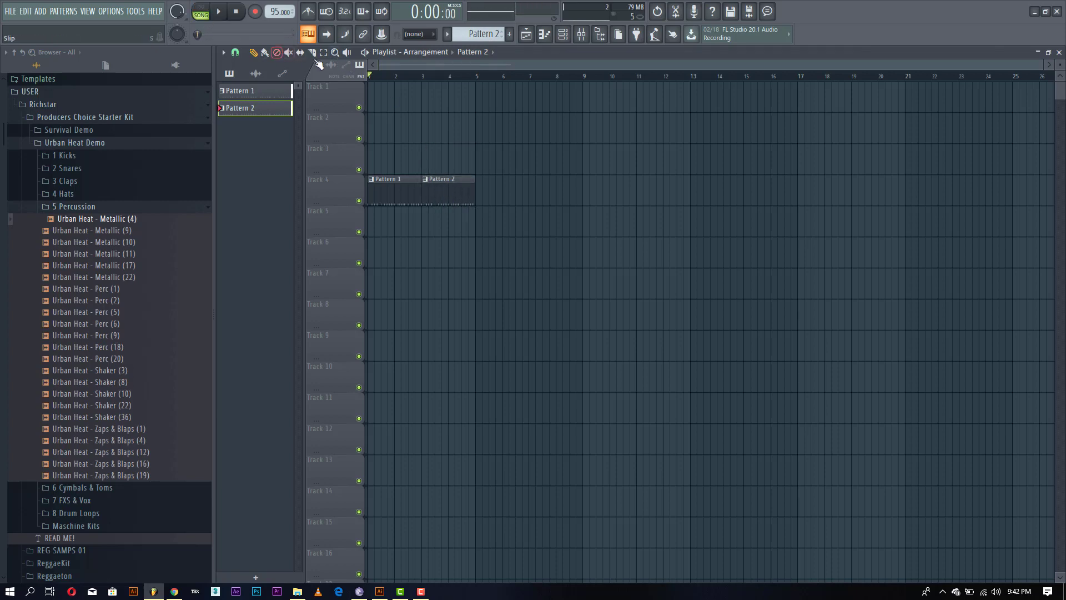
{"action": "left_click_drag", "start_coordinate": [374, 80], "coordinate": [476, 93]}
{"action": "key", "text": "F5"}
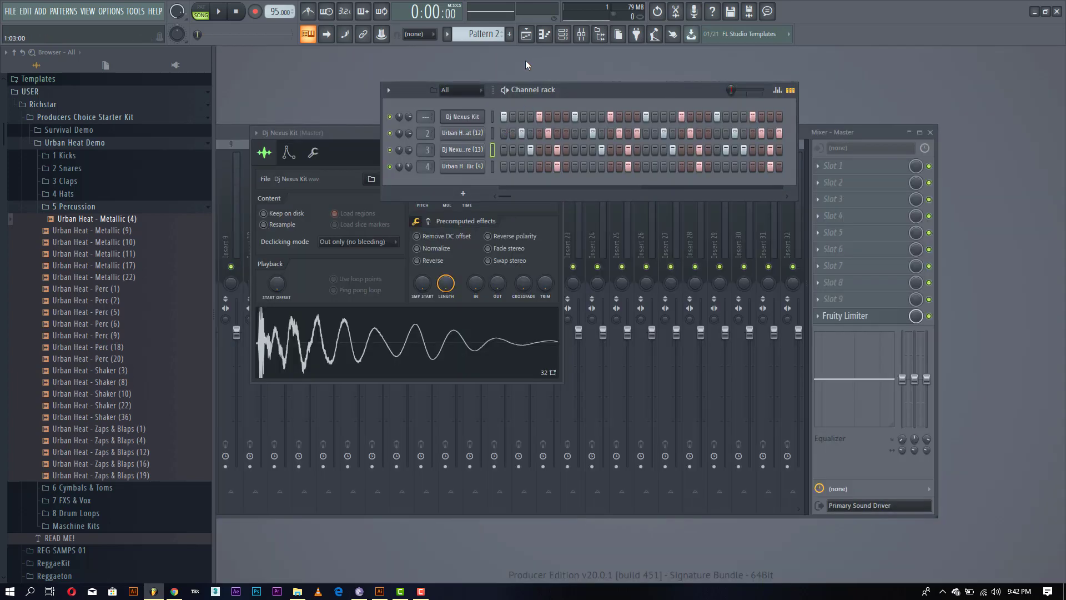
Switch to the empty Pattern 3, insert an FL Keys channel and play a test note on it.
{"action": "scroll", "coordinate": [490, 35], "scroll_direction": "down", "scroll_amount": 1}
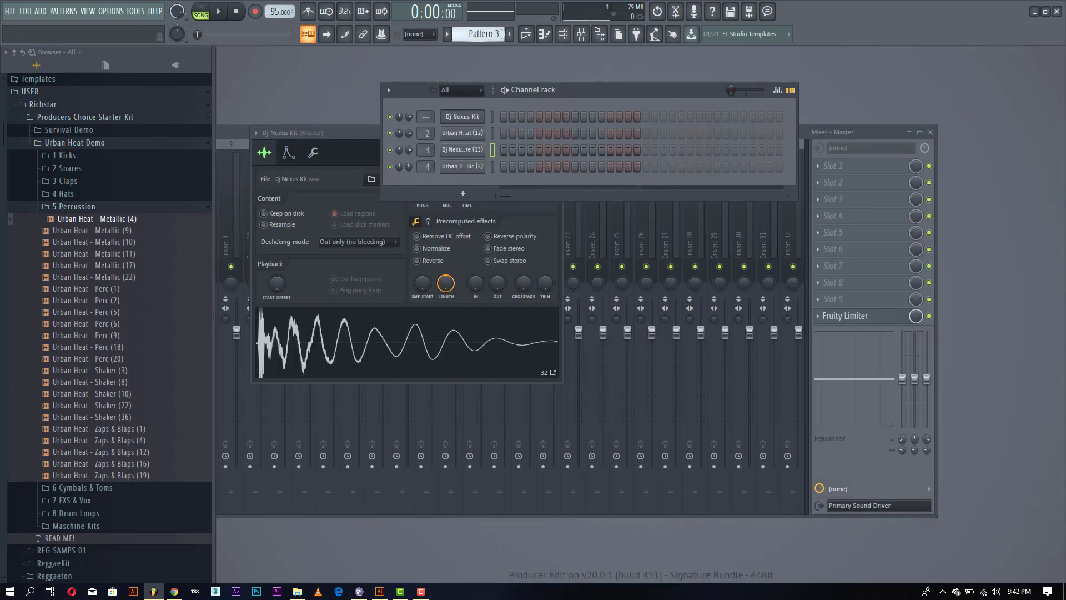
{"action": "right_click", "coordinate": [475, 167]}
{"action": "mouse_move", "coordinate": [541, 250]}
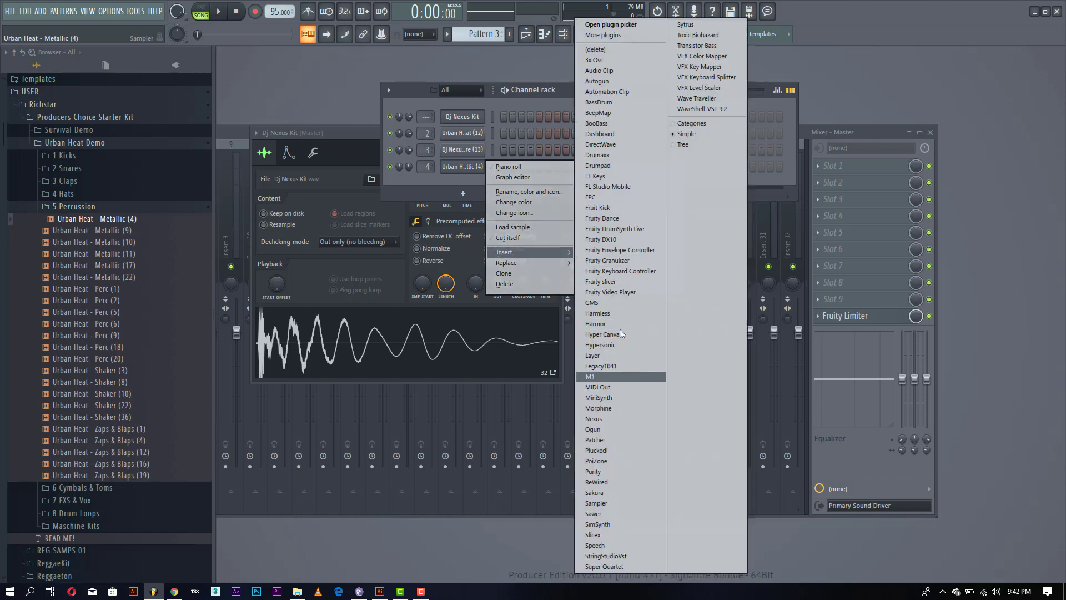
{"action": "left_click", "coordinate": [620, 178]}
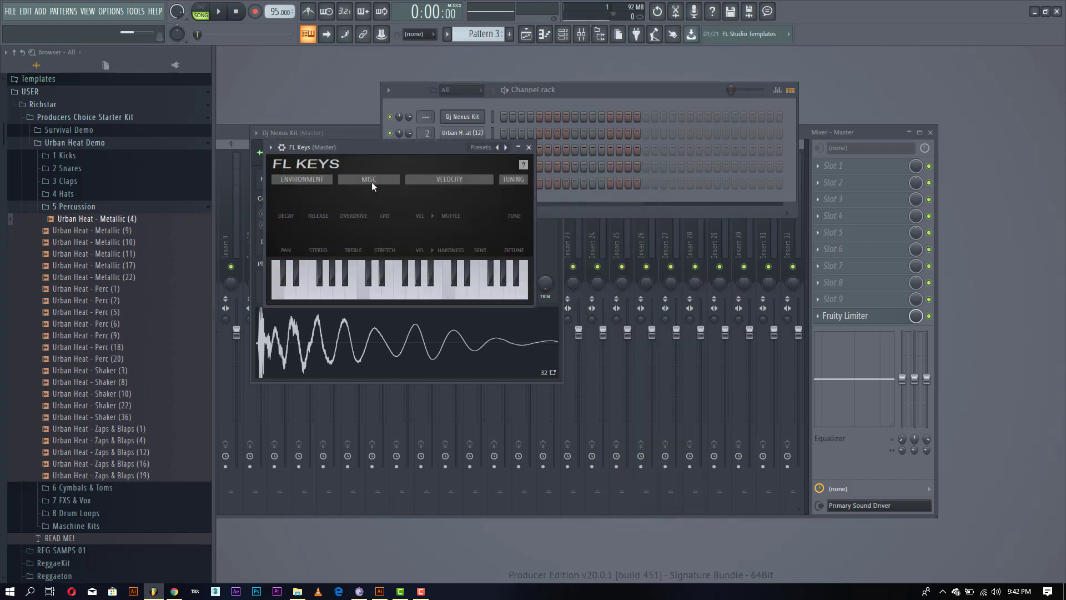
{"action": "left_click", "coordinate": [634, 84]}
{"action": "key", "text": "z"}
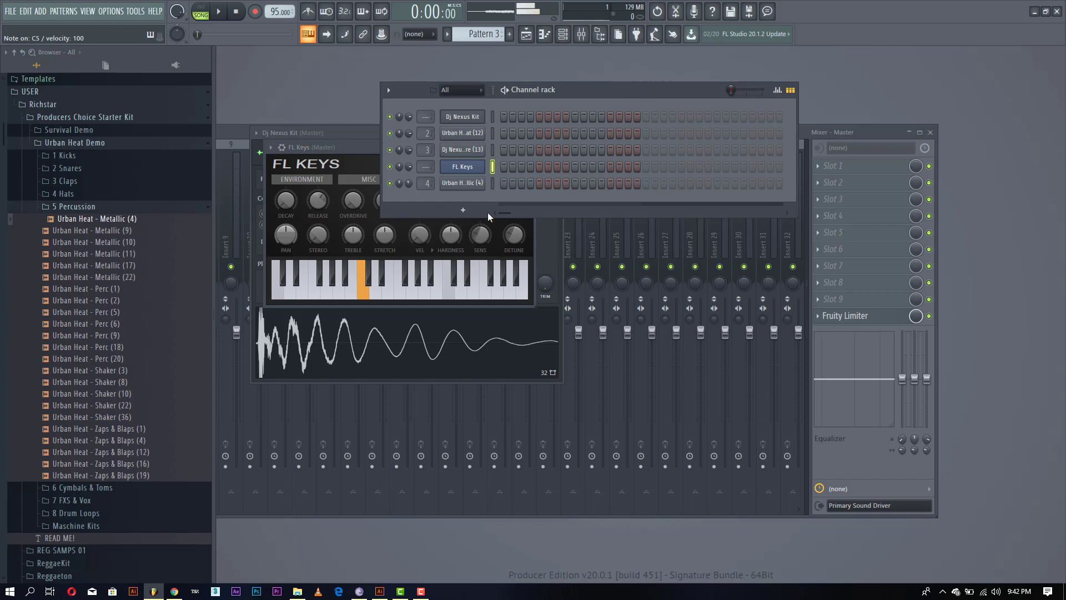
Open the FL Keys piano roll and draw a C4 note filling bar 1.
{"action": "right_click", "coordinate": [481, 166]}
{"action": "left_click", "coordinate": [498, 165]}
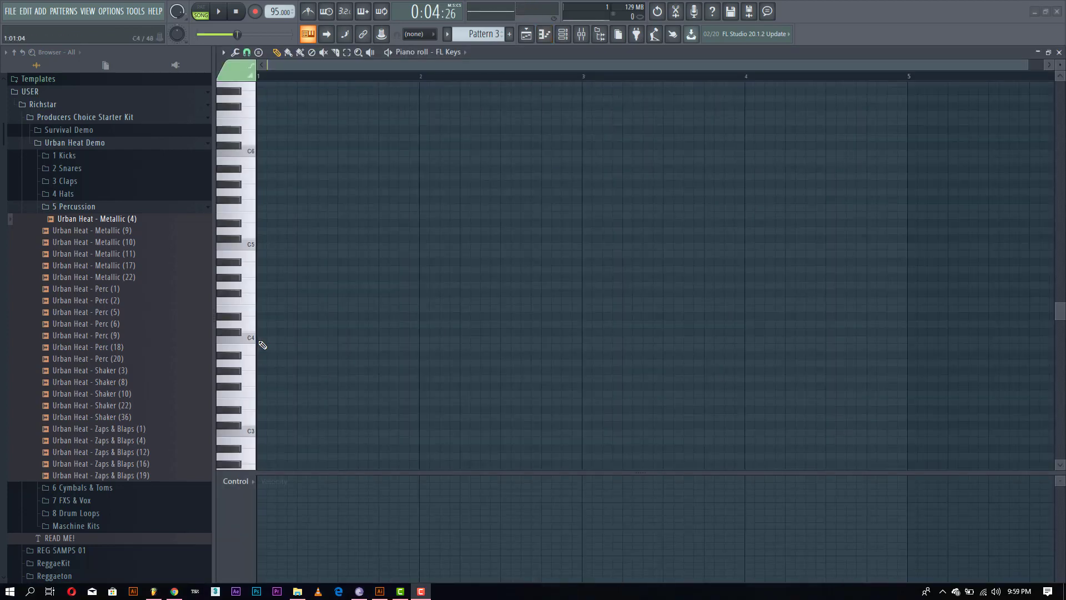
{"action": "left_click", "coordinate": [260, 340]}
{"action": "left_click_drag", "start_coordinate": [359, 342], "coordinate": [416, 350]}
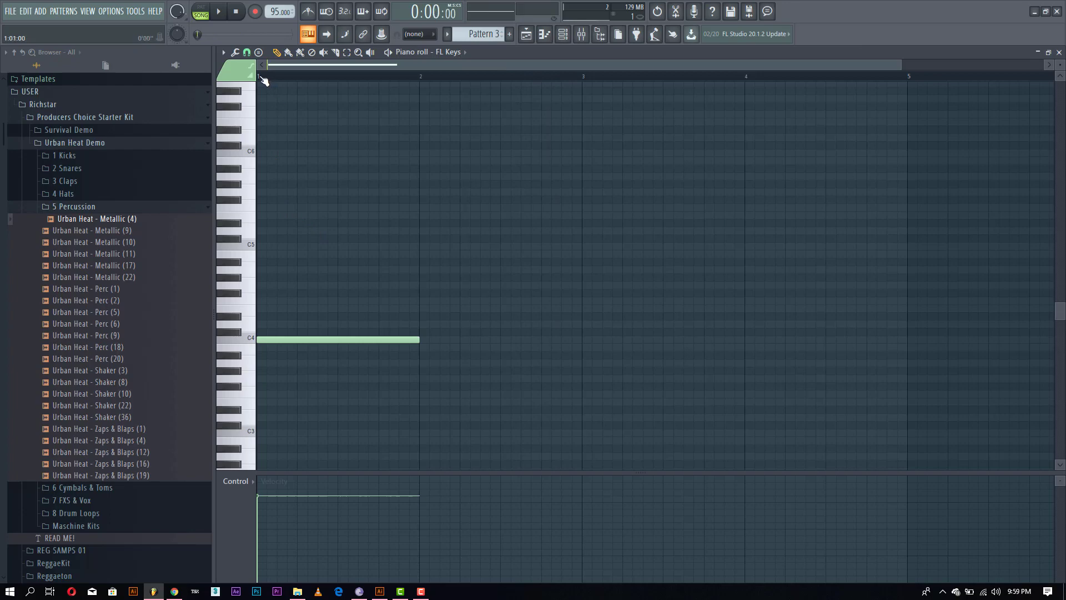
Add an F5 note at step 3 and an E5 note at step 7 of bar 1, checking them in playback.
{"action": "left_click", "coordinate": [278, 209]}
{"action": "left_click_drag", "start_coordinate": [278, 210], "coordinate": [278, 213]}
{"action": "key", "text": "space"}
{"action": "key", "text": "space"}
{"action": "key", "text": "space"}
{"action": "key", "text": "space"}
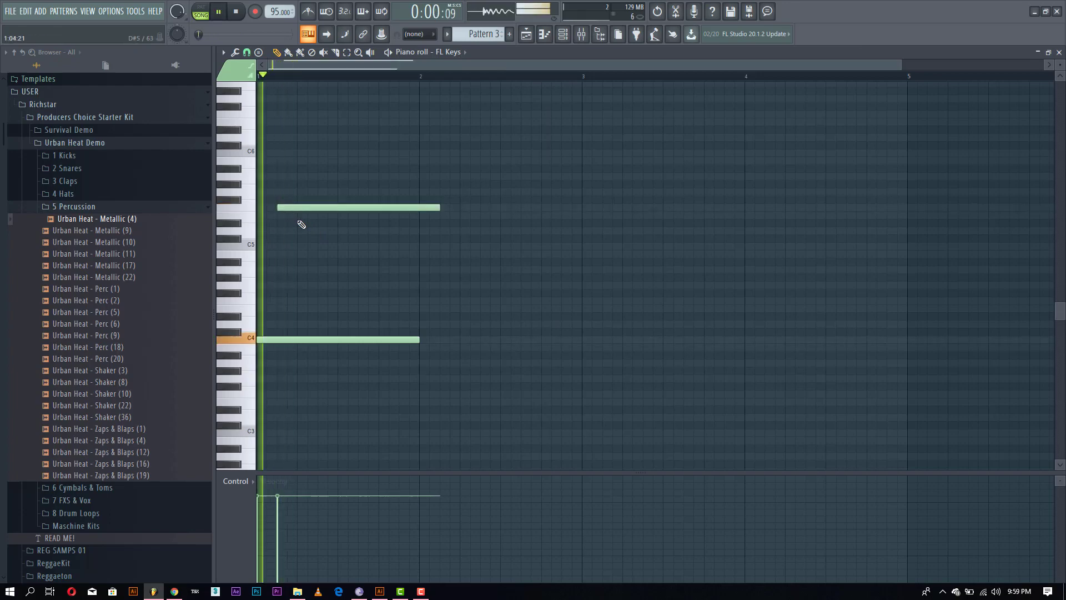
{"action": "left_click", "coordinate": [317, 216]}
{"action": "key", "text": "space"}
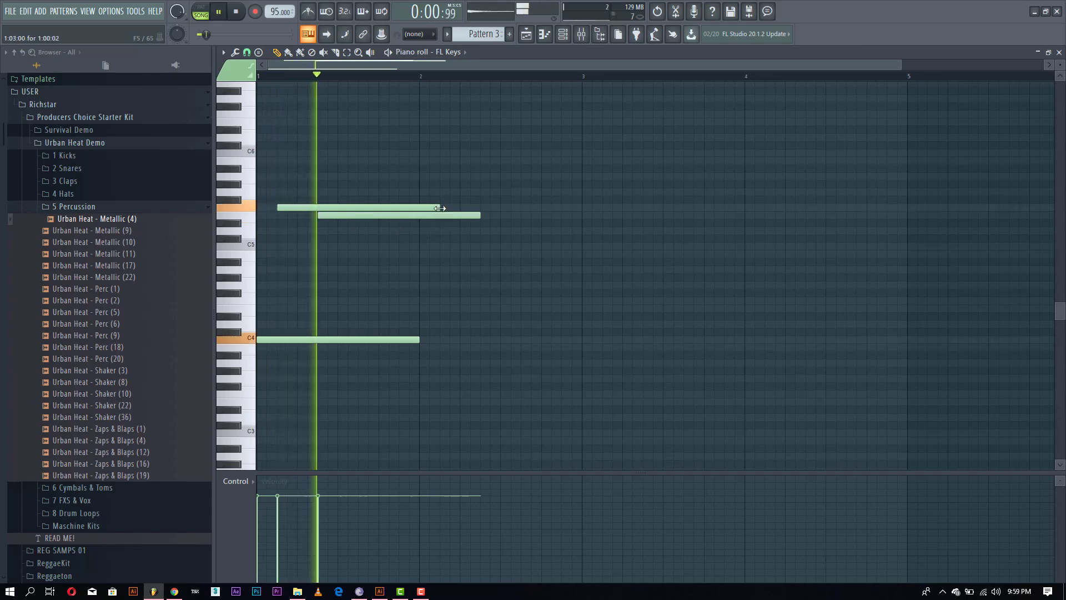
Shorten the F5 and E5 notes to end with bar 1 while listening to playback.
{"action": "key", "text": "space"}
{"action": "key", "text": "space"}
{"action": "key", "text": "space"}
{"action": "key", "text": "space"}
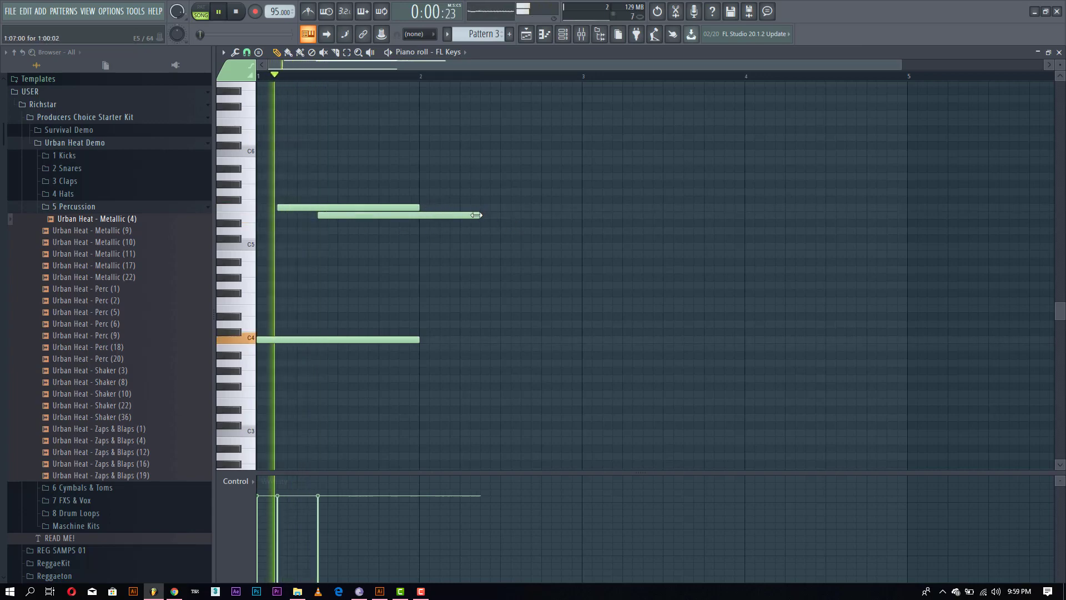
{"action": "left_click_drag", "start_coordinate": [480, 216], "coordinate": [416, 219]}
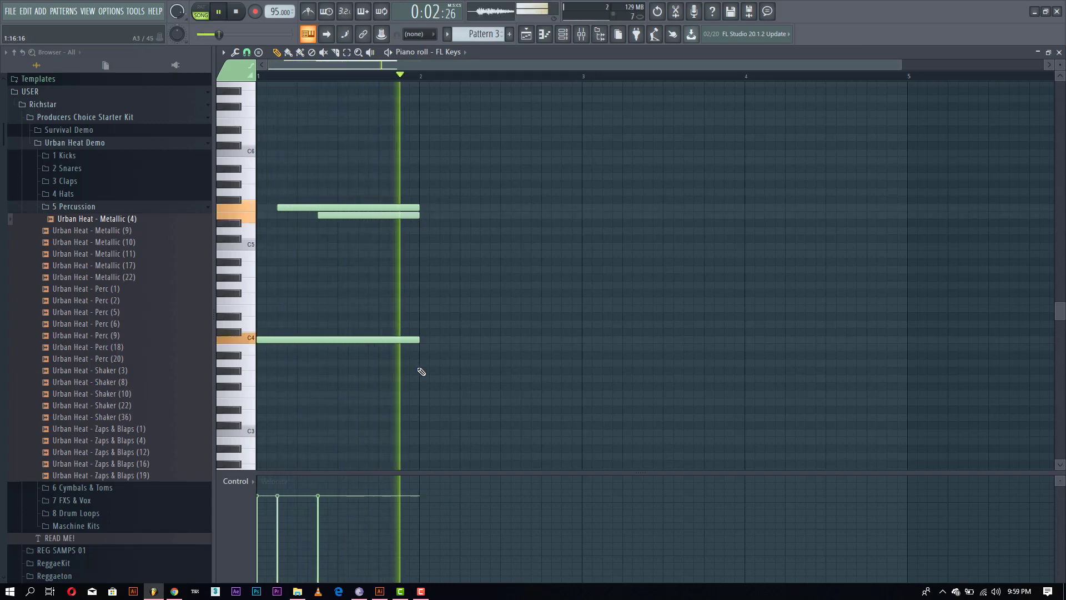
{"action": "key", "text": "space"}
Add an A3 note at the start of bar 2 and stretch it over the whole bar.
{"action": "left_click_drag", "start_coordinate": [426, 378], "coordinate": [423, 363]}
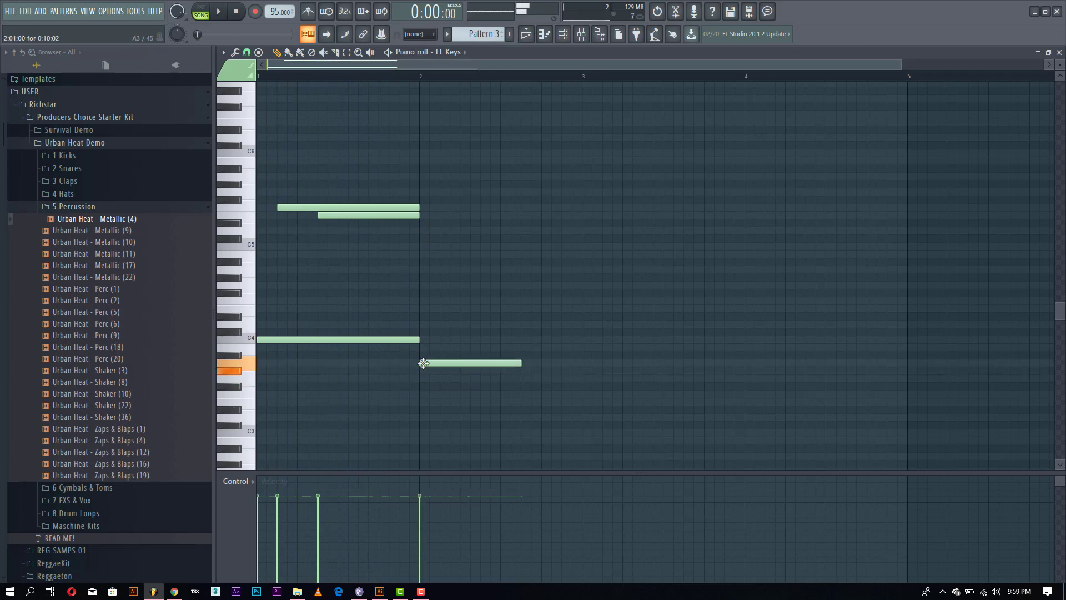
{"action": "key", "text": "space"}
{"action": "left_click_drag", "start_coordinate": [523, 364], "coordinate": [577, 375]}
Add a C5 note at step 3 and a B4 note at step 7 of bar 2, both ending with the bar.
{"action": "left_click", "coordinate": [464, 246]}
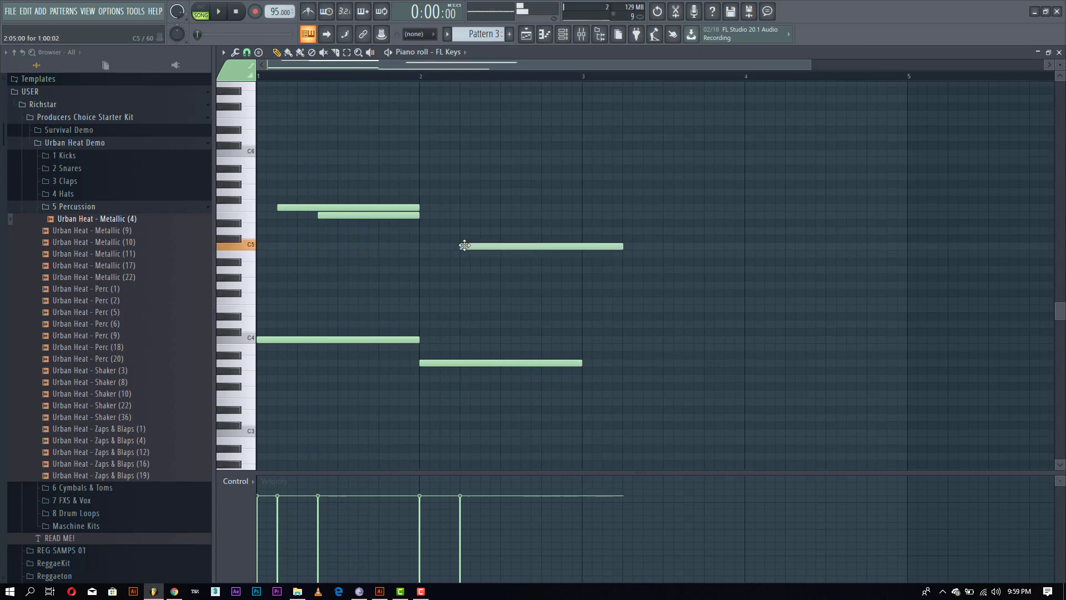
{"action": "left_click", "coordinate": [493, 253]}
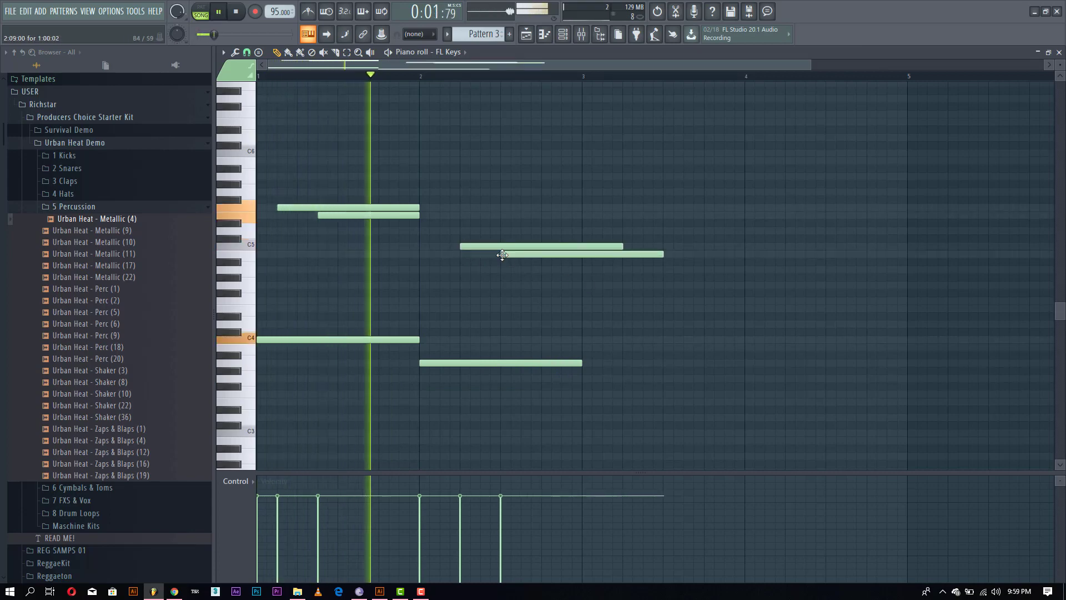
{"action": "mouse_move", "coordinate": [492, 254]}
{"action": "left_mouse_down"}
{"action": "mouse_move", "coordinate": [502, 257]}
{"action": "mouse_move", "coordinate": [455, 245]}
{"action": "mouse_move", "coordinate": [488, 258]}
{"action": "left_mouse_up"}
{"action": "key", "text": "space"}
{"action": "key", "text": "space"}
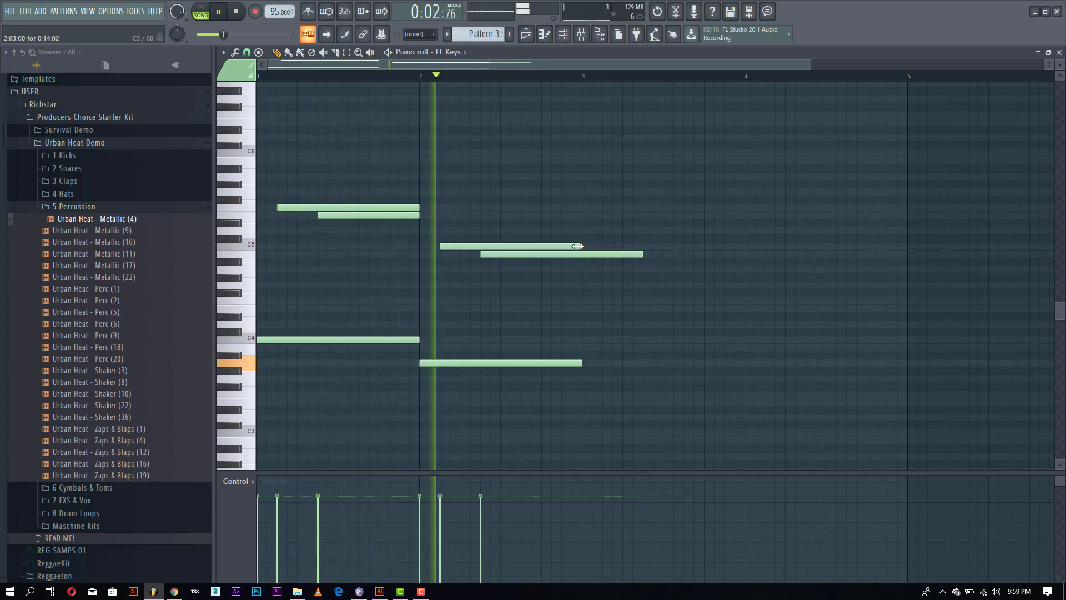
{"action": "left_click_drag", "start_coordinate": [642, 254], "coordinate": [580, 254]}
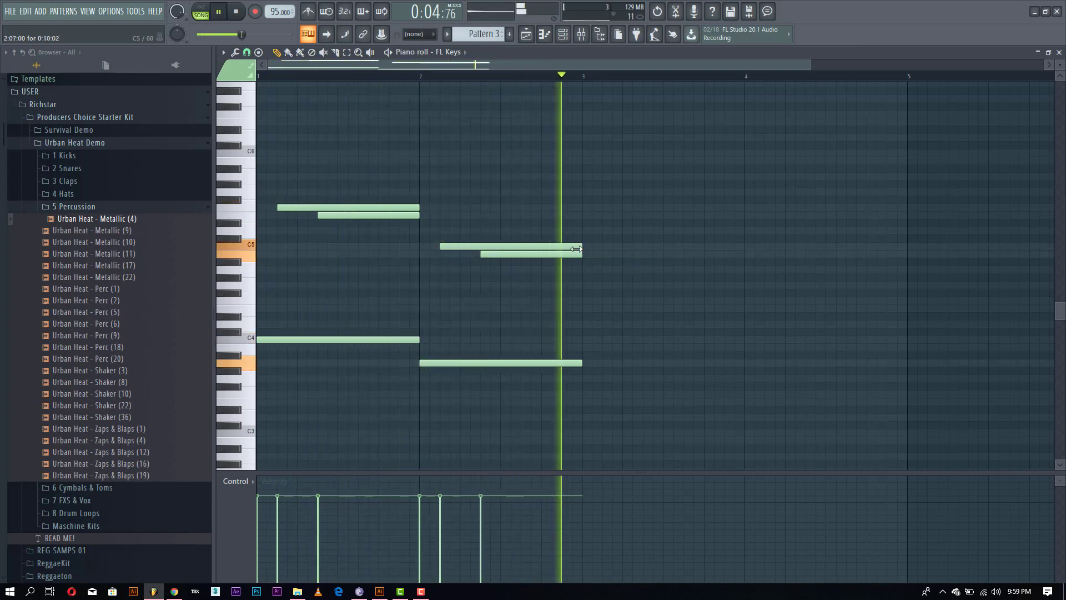
{"action": "key", "text": "space"}
Add an F3 note at the start of bar 3 and stretch it over the whole bar.
{"action": "left_click", "coordinate": [582, 402]}
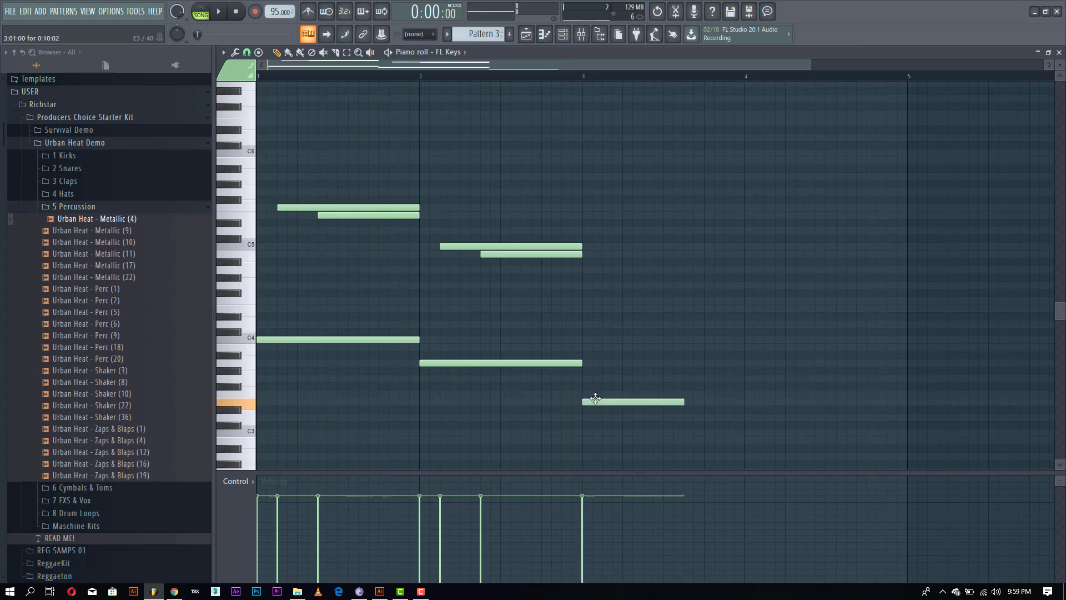
{"action": "left_click_drag", "start_coordinate": [595, 392], "coordinate": [594, 386]}
{"action": "key", "text": "space"}
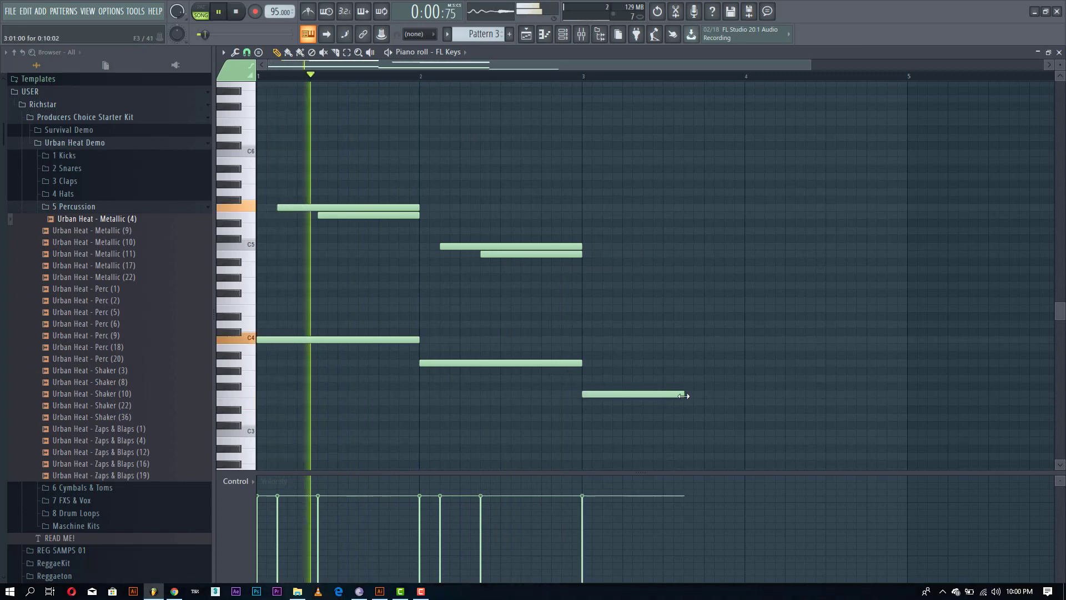
{"action": "left_click_drag", "start_coordinate": [685, 394], "coordinate": [743, 404]}
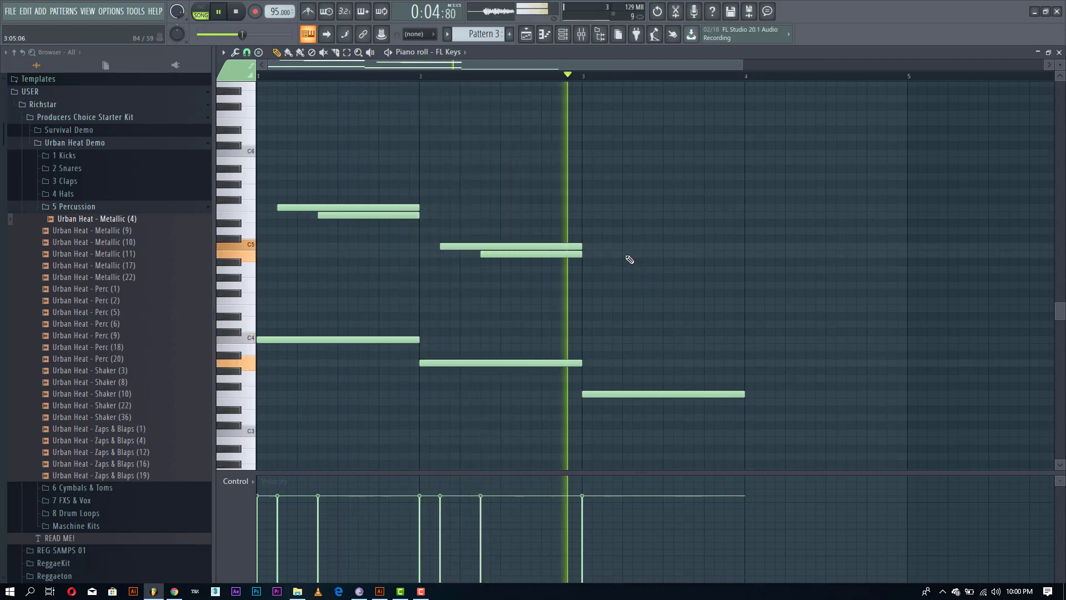
Add a G4 note at step 3 and an A4 note at step 7 of bar 3, both ending with the bar.
{"action": "key", "text": "space"}
{"action": "left_click", "coordinate": [607, 285]}
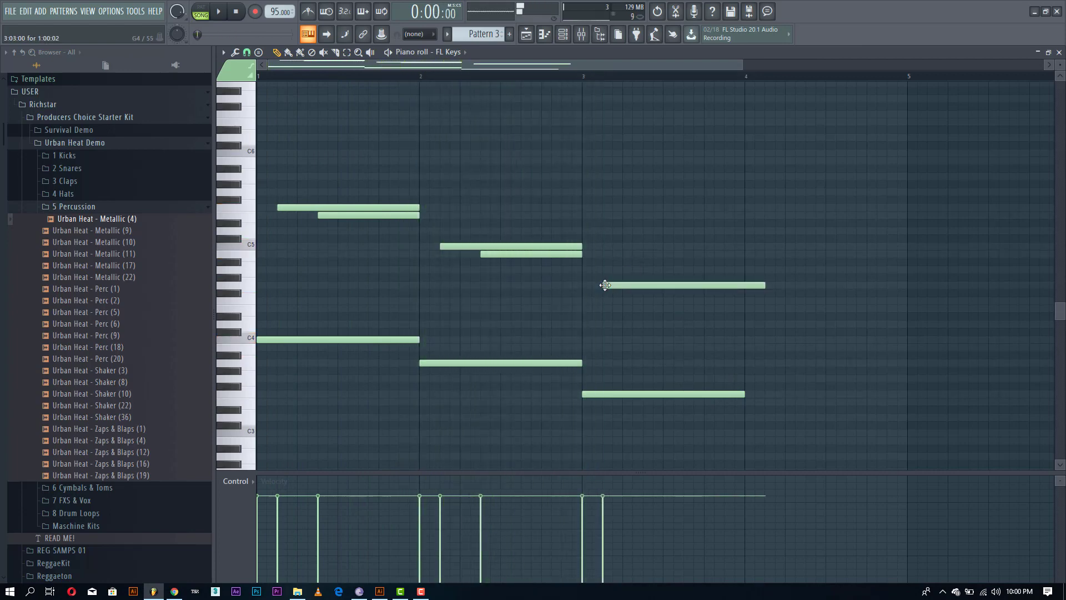
{"action": "key", "text": "space"}
{"action": "left_click", "coordinate": [566, 77]}
{"action": "key", "text": "space"}
{"action": "key", "text": "space"}
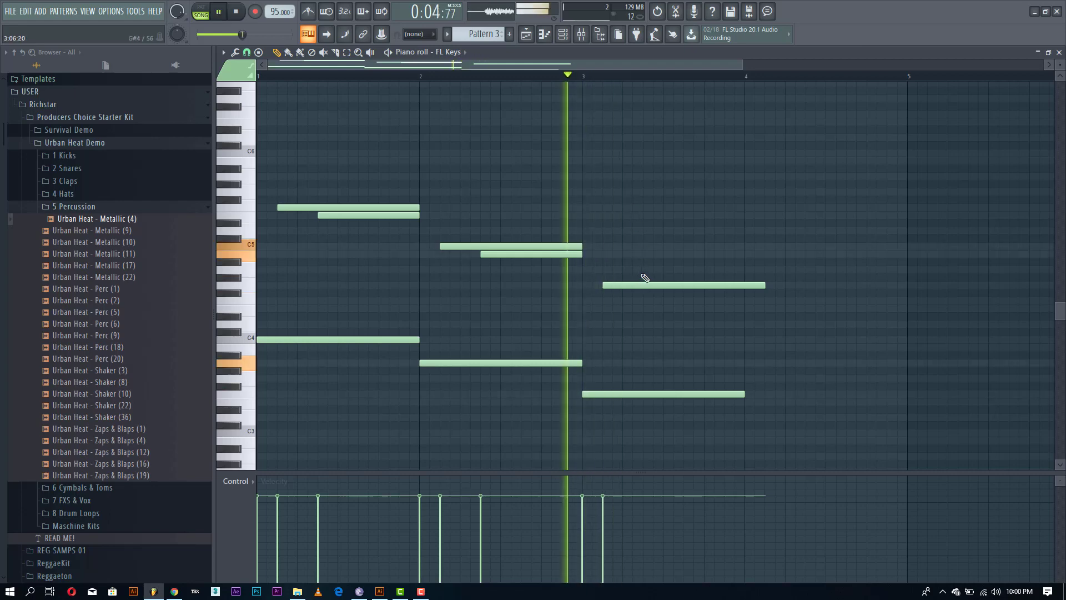
{"action": "left_click", "coordinate": [644, 270]}
{"action": "left_click_drag", "start_coordinate": [766, 286], "coordinate": [745, 284]}
{"action": "key", "text": "space"}
{"action": "left_click_drag", "start_coordinate": [805, 270], "coordinate": [754, 268]}
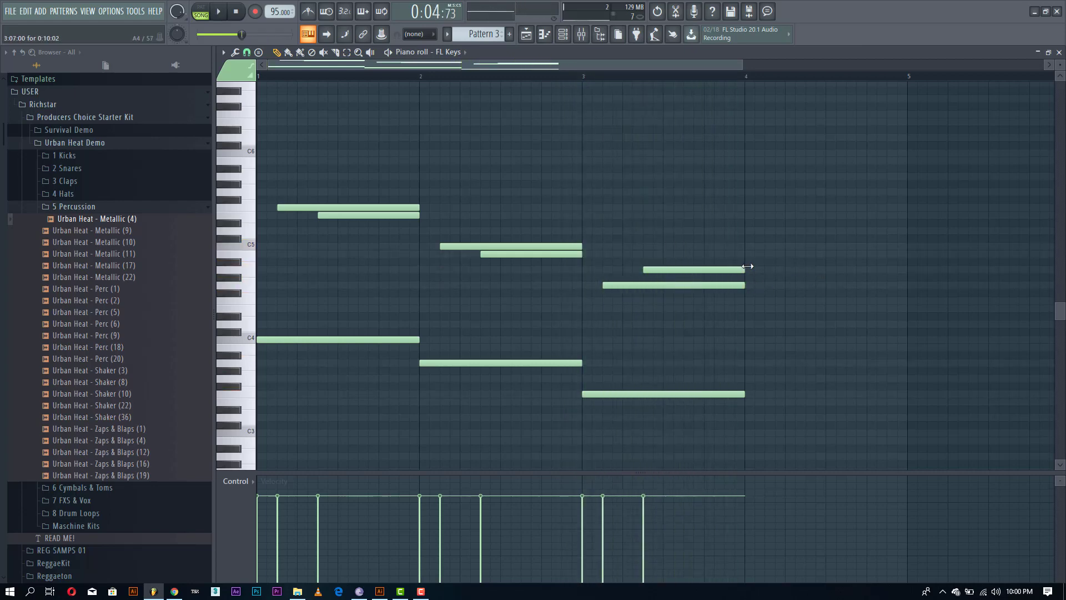
Add a G3 note at the start of bar 4 and stretch it over the whole bar.
{"action": "left_click", "coordinate": [744, 364]}
{"action": "mouse_move", "coordinate": [745, 368]}
{"action": "left_mouse_down"}
{"action": "mouse_move", "coordinate": [747, 355]}
{"action": "mouse_move", "coordinate": [748, 381]}
{"action": "left_mouse_up"}
{"action": "key", "text": "space"}
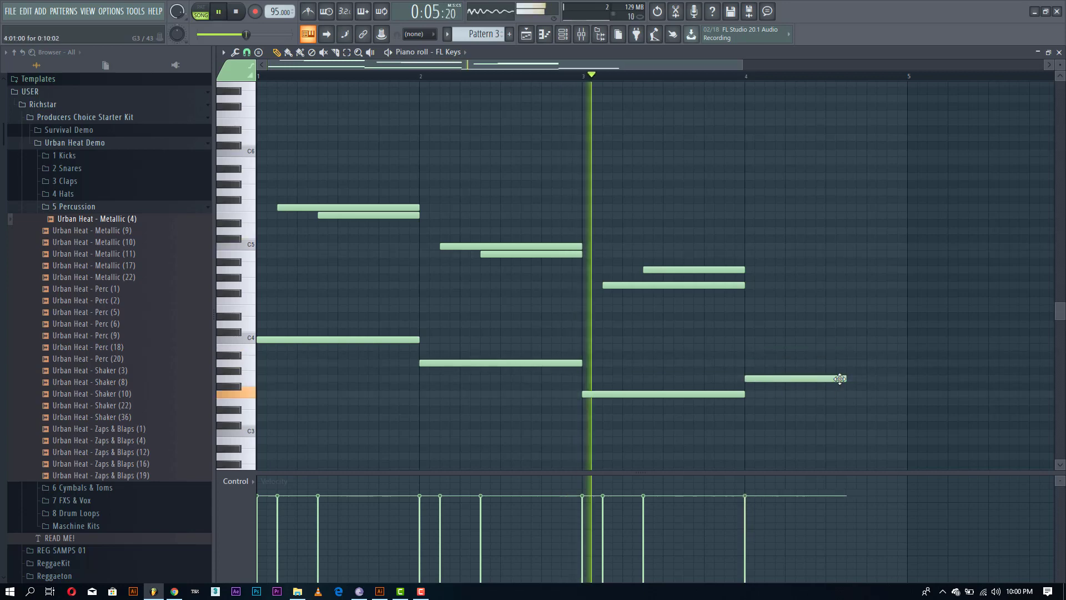
{"action": "left_click_drag", "start_coordinate": [846, 380], "coordinate": [903, 383]}
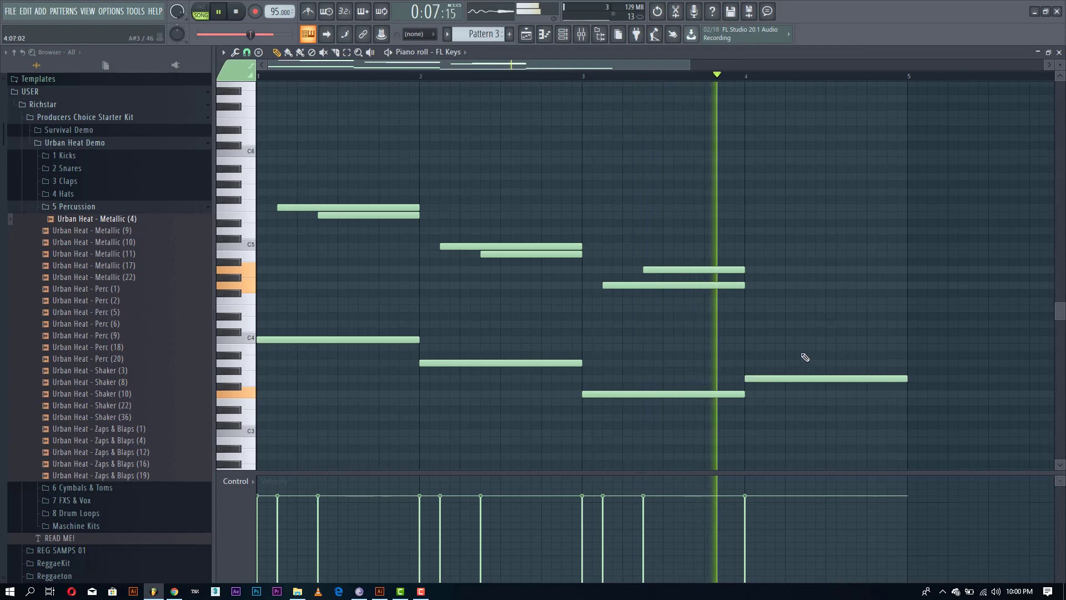
Add a C5 note at step 5 and a B4 note at step 9 of bar 4, both ending with the bar.
{"action": "key", "text": "space"}
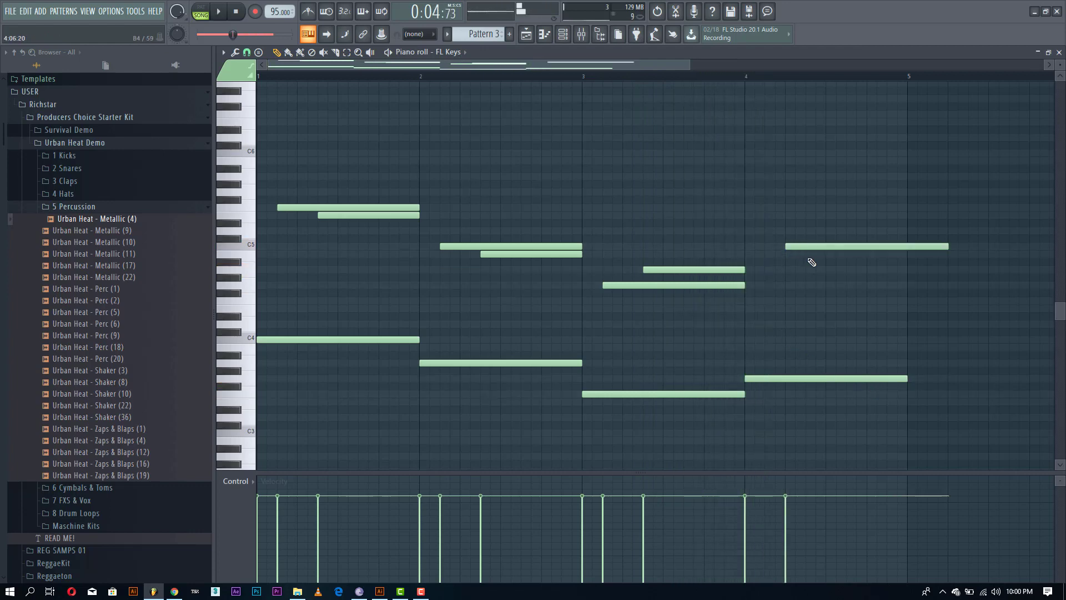
{"action": "key", "text": "space"}
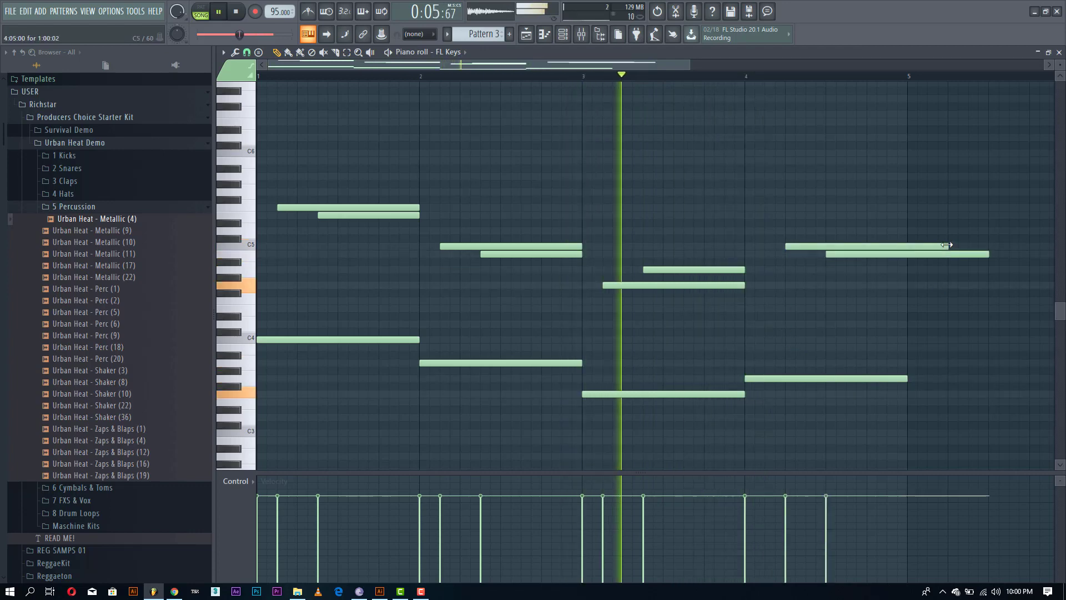
{"action": "left_click_drag", "start_coordinate": [986, 255], "coordinate": [901, 259]}
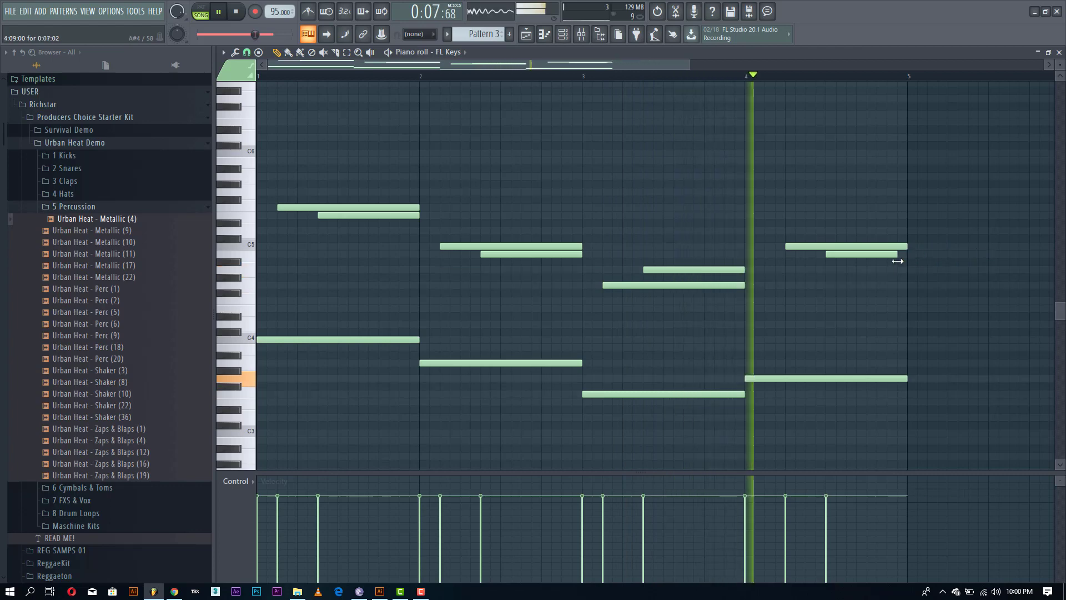
{"action": "key", "text": "space"}
{"action": "key", "text": "space"}
Move bar 4's C5 and B4 notes two steps earlier, making C5 ten steps long and ending B4 with the bar.
{"action": "left_click_drag", "start_coordinate": [788, 248], "coordinate": [808, 259]}
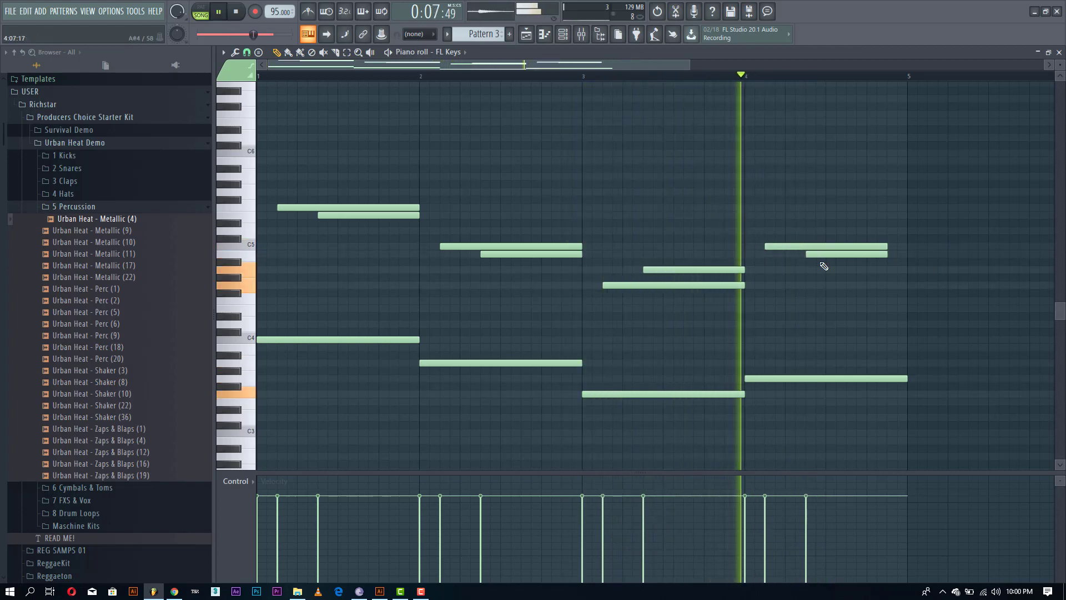
{"action": "mouse_move", "coordinate": [883, 256]}
{"action": "left_mouse_down"}
{"action": "mouse_move", "coordinate": [902, 260]}
{"action": "mouse_move", "coordinate": [867, 246]}
{"action": "left_mouse_up"}
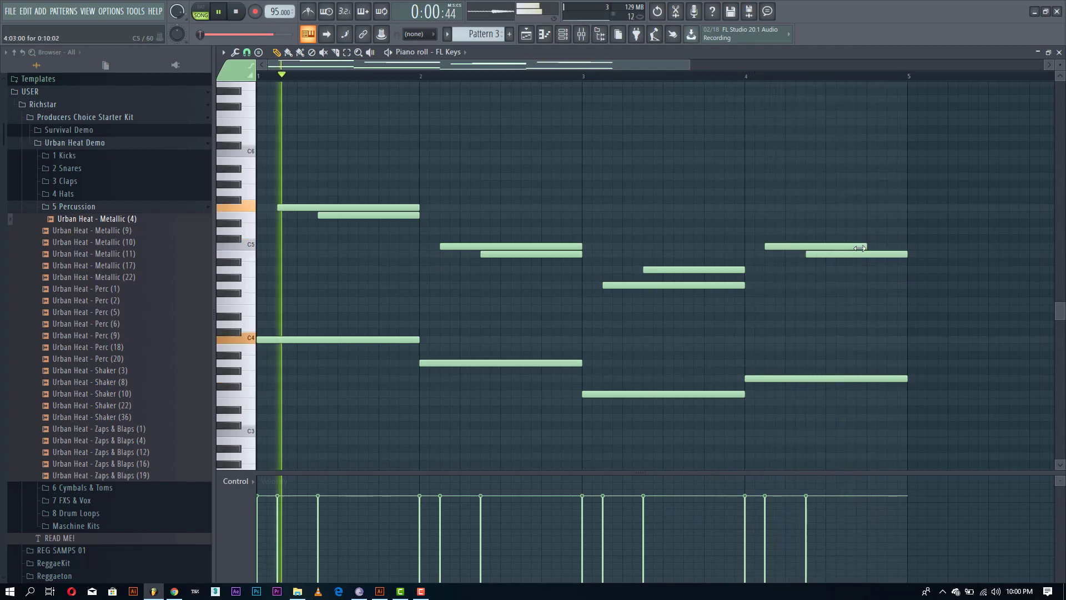
{"action": "left_click", "coordinate": [1059, 52]}
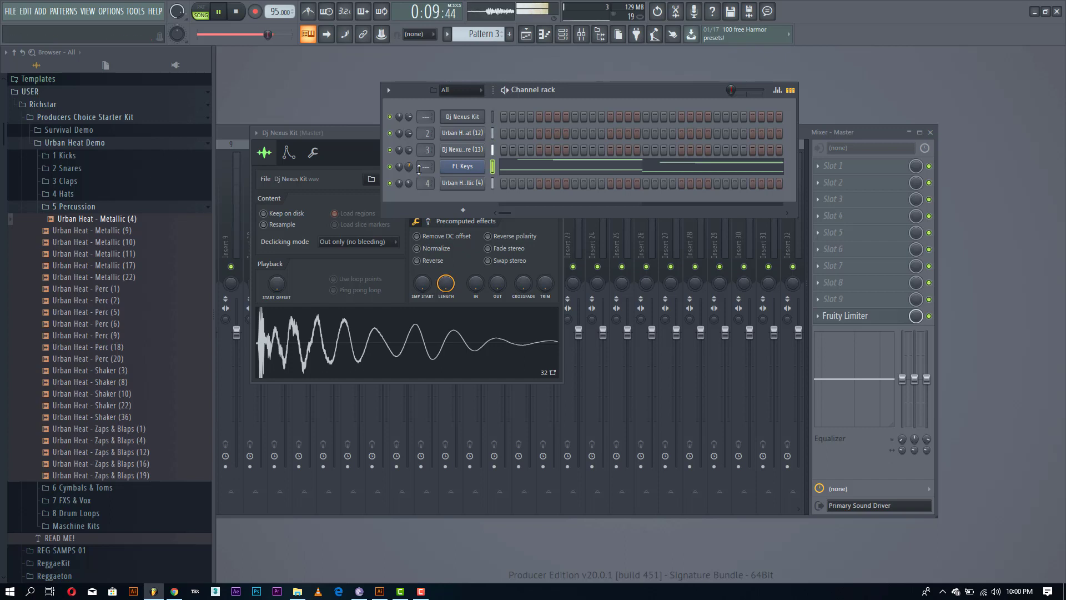
{"action": "key", "text": "space"}
Insert a Hypersonic channel, search its patches for "SUB" and load the Sub Bass patch.
{"action": "right_click", "coordinate": [481, 182]}
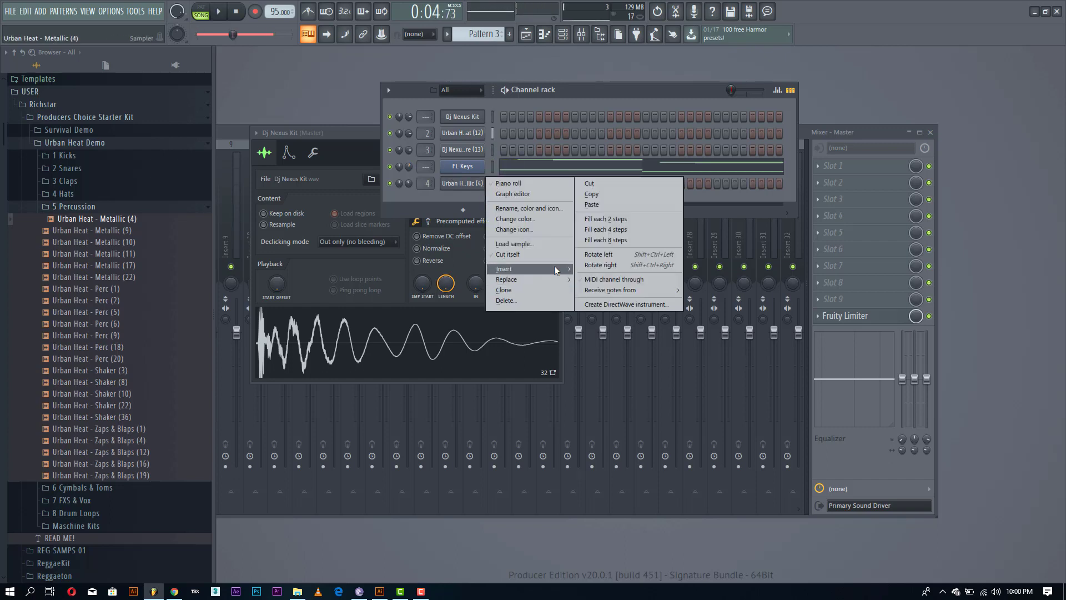
{"action": "mouse_move", "coordinate": [554, 266]}
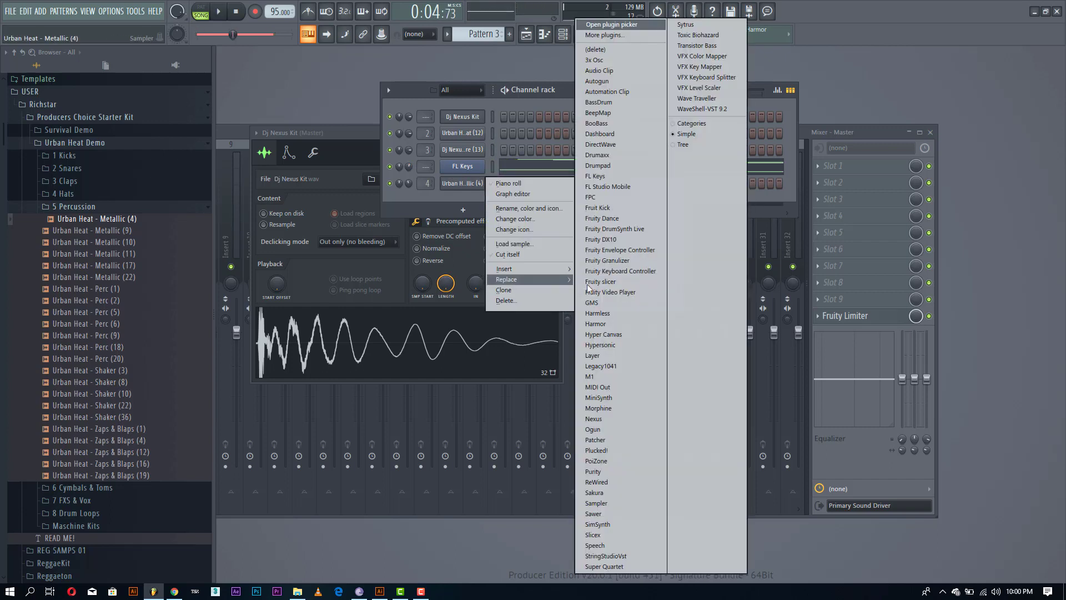
{"action": "left_click", "coordinate": [612, 344]}
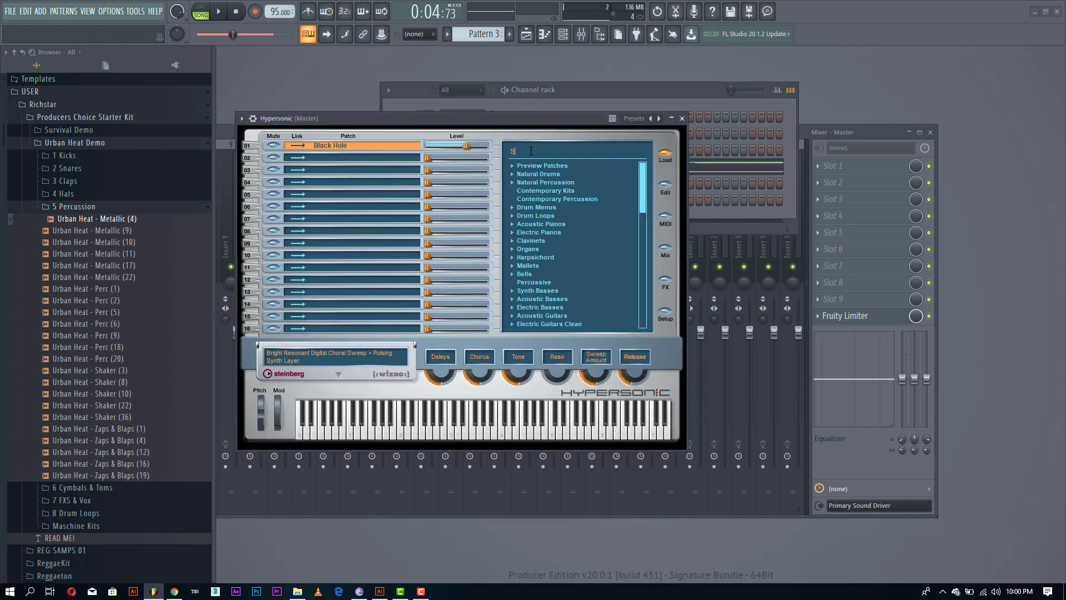
{"action": "key", "text": "Return"}
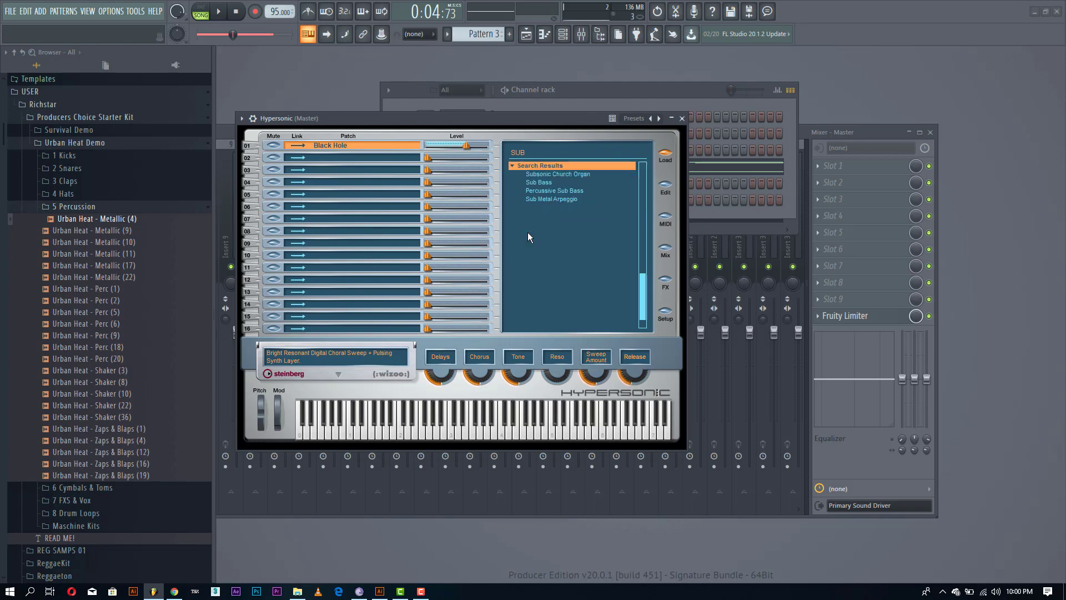
{"action": "left_click", "coordinate": [555, 183]}
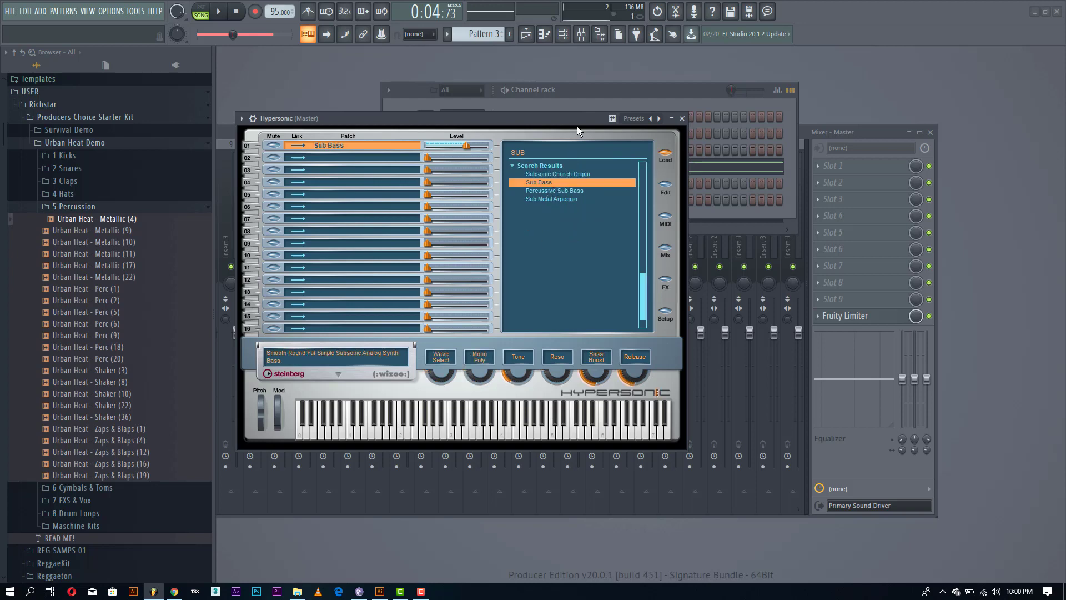
In the Hypersonic piano roll, add four-step bass notes C4, A3 and F3 at the starts of bars 1, 2 and 3.
{"action": "left_click", "coordinate": [579, 98]}
{"action": "right_click", "coordinate": [471, 184]}
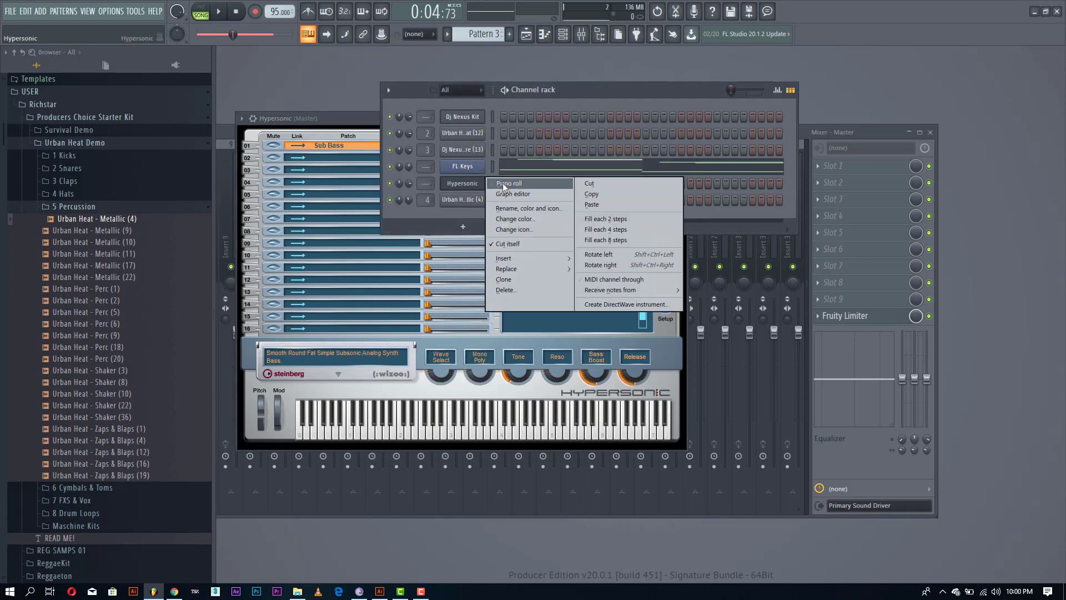
{"action": "left_click", "coordinate": [505, 183]}
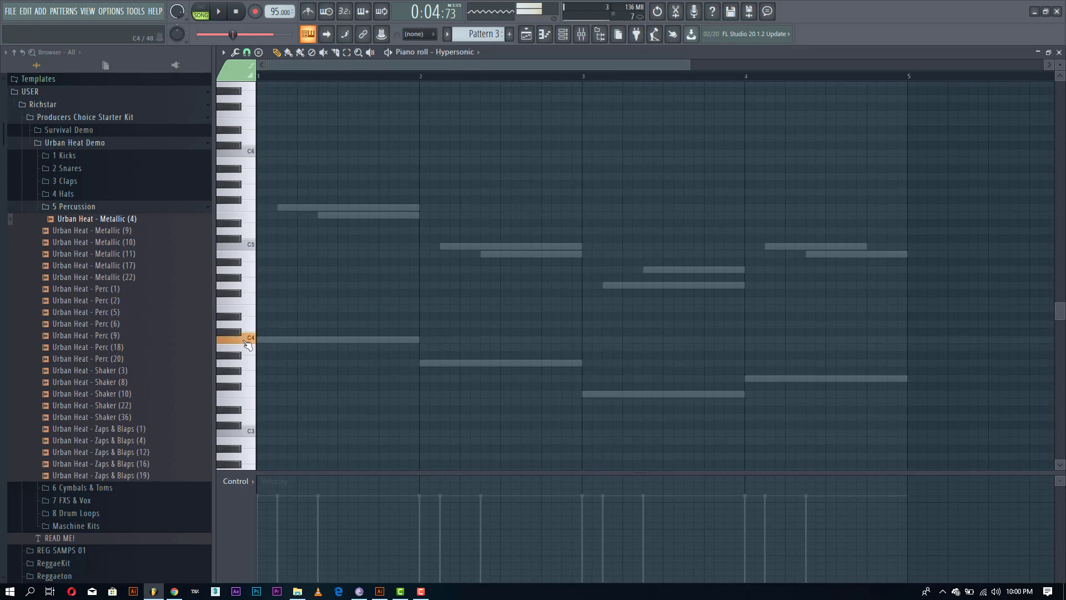
{"action": "key", "text": "space"}
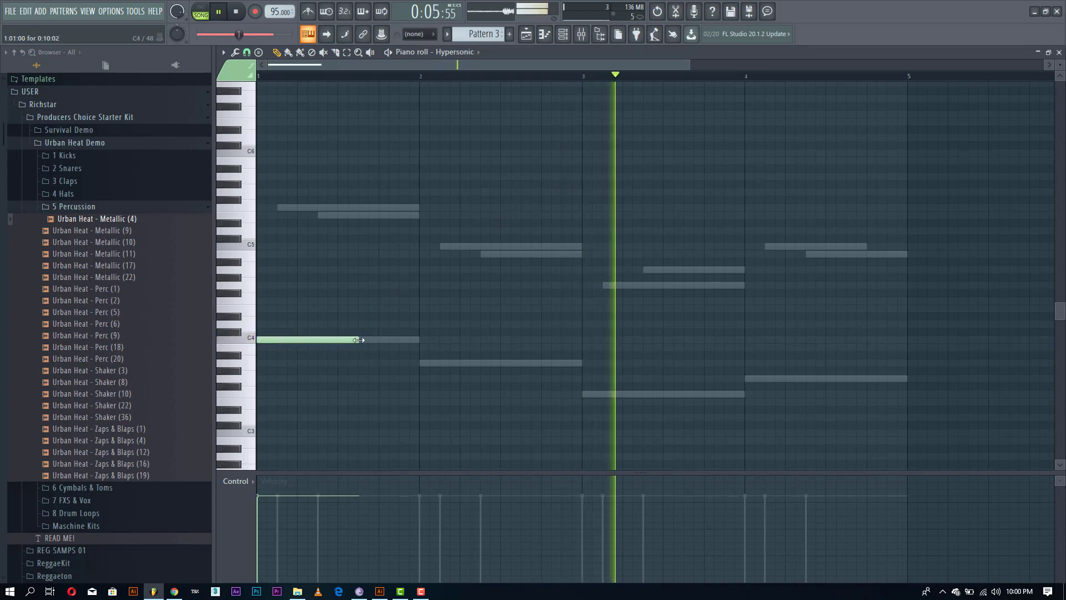
{"action": "left_click_drag", "start_coordinate": [358, 340], "coordinate": [301, 341]}
{"action": "left_click", "coordinate": [422, 363]}
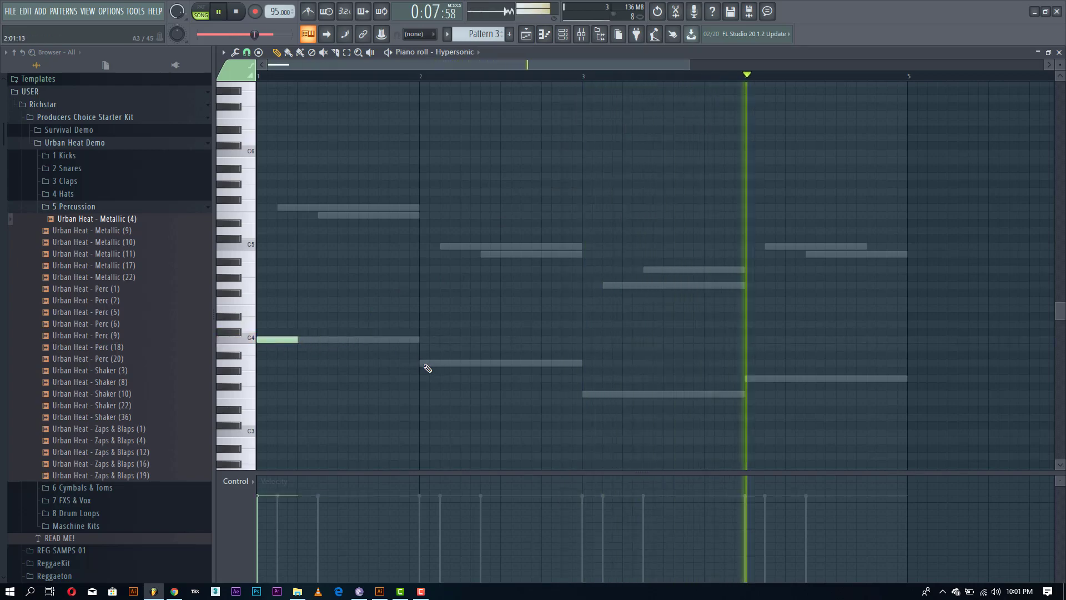
{"action": "left_click", "coordinate": [589, 394]}
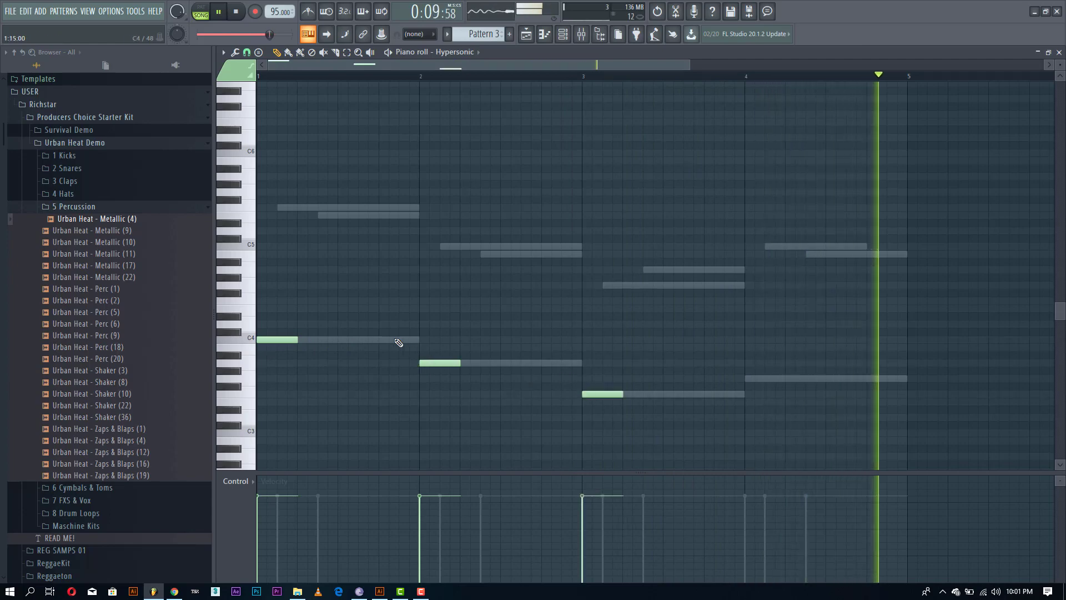
Add four-step notes at the ends of bars 1 to 3 on C4, A3 and F3, and G3 notes at both ends of bar 4.
{"action": "left_click", "coordinate": [384, 341]}
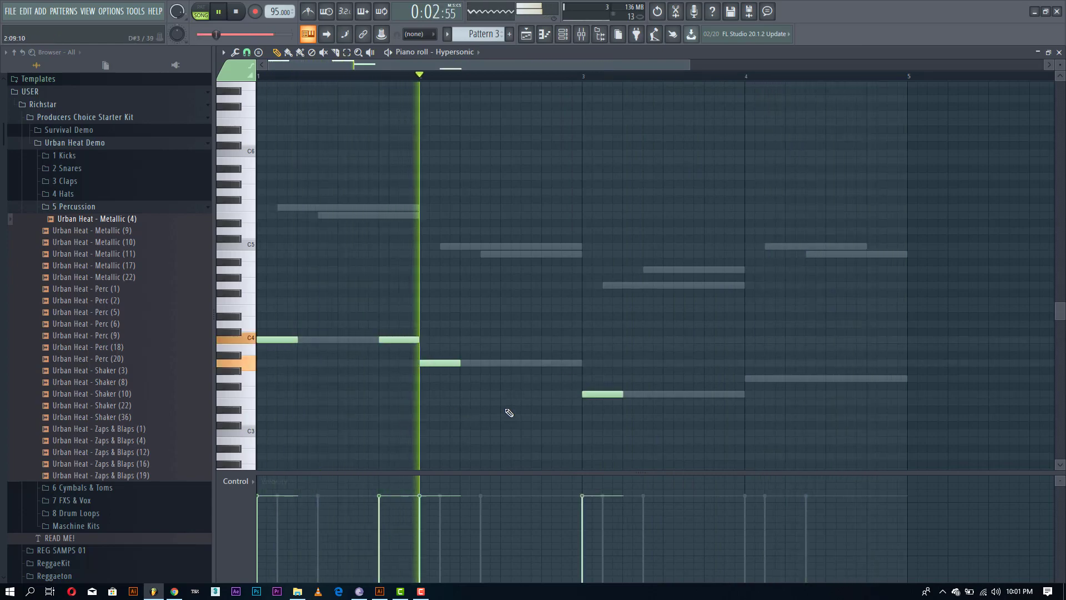
{"action": "left_click", "coordinate": [561, 364]}
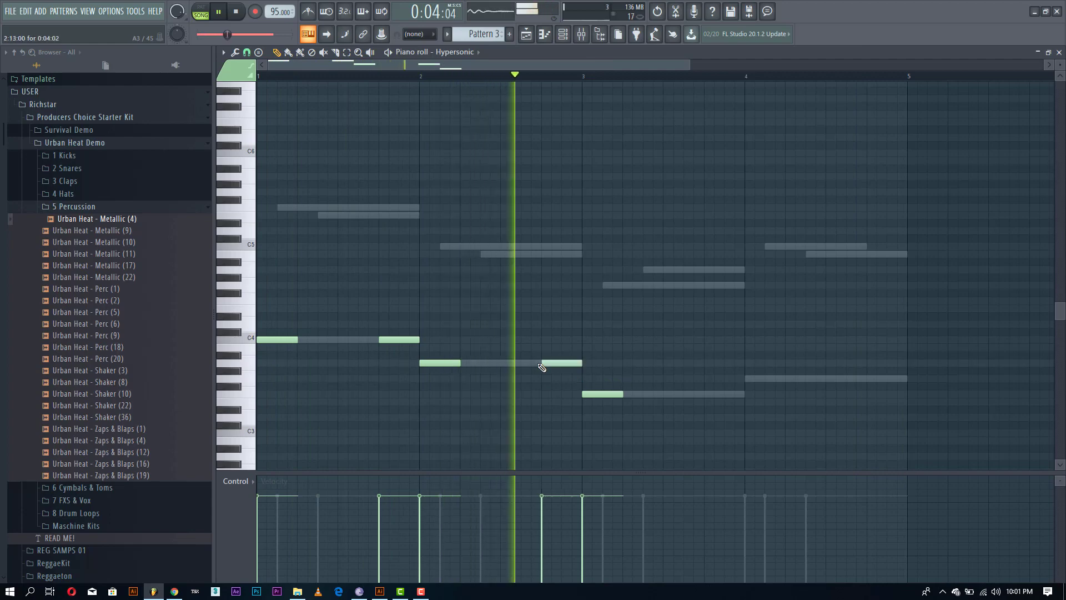
{"action": "left_click", "coordinate": [721, 395]}
{"action": "left_click", "coordinate": [747, 378]}
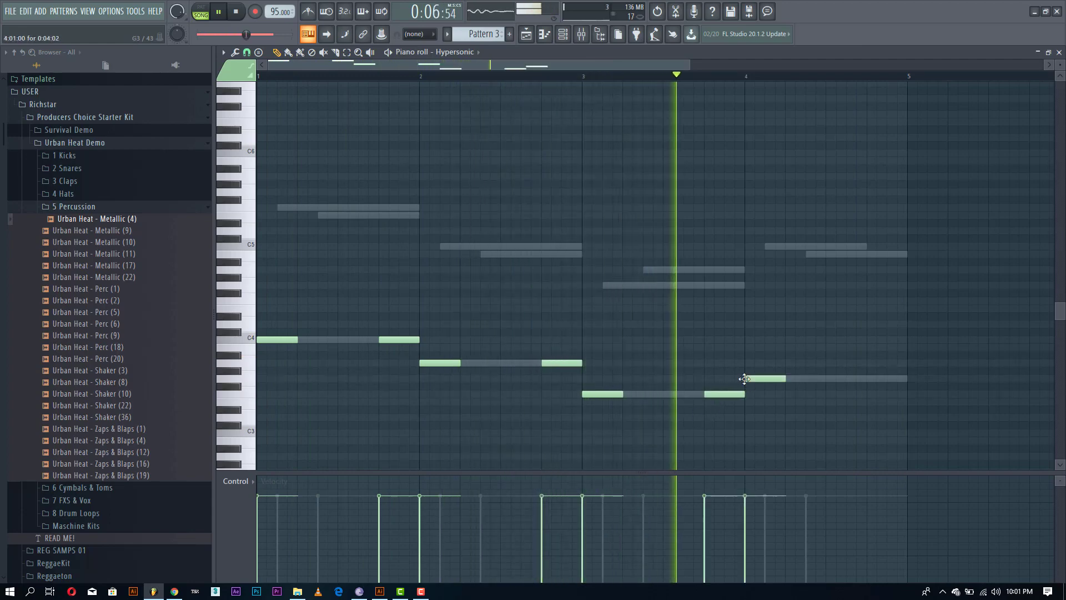
{"action": "left_click", "coordinate": [870, 379]}
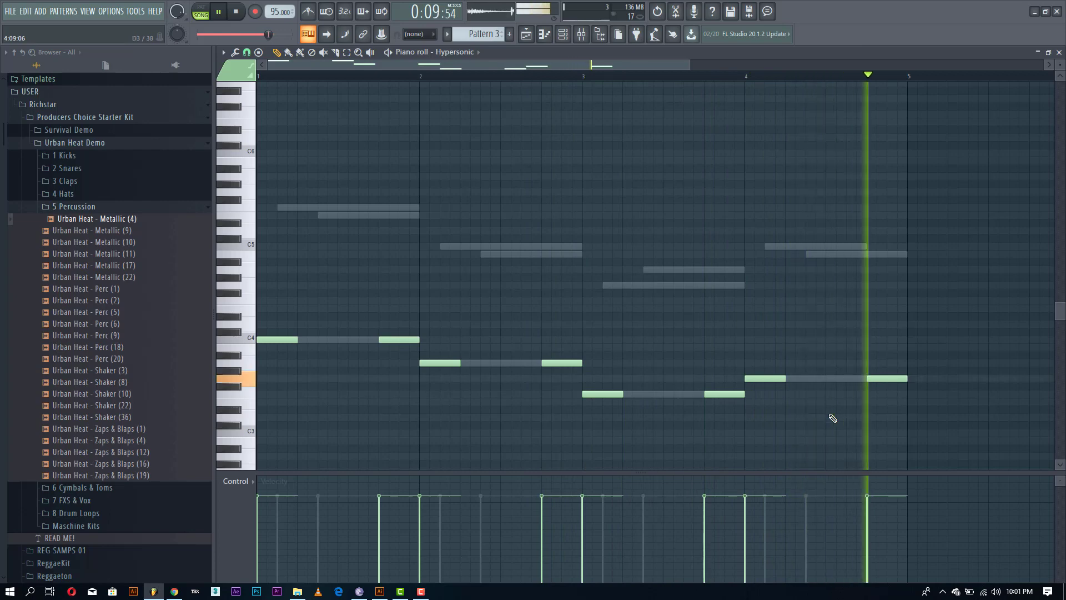
Return to the channel rack and lower the Hypersonic channel's volume to about 27% while listening to playback.
{"action": "key", "text": "F7"}
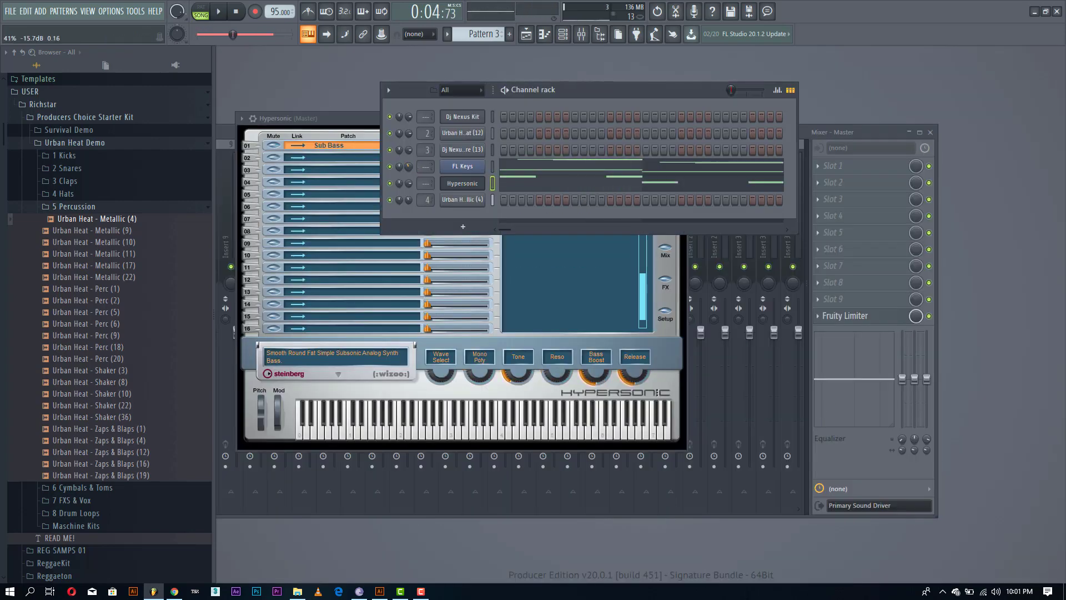
{"action": "key", "text": "space"}
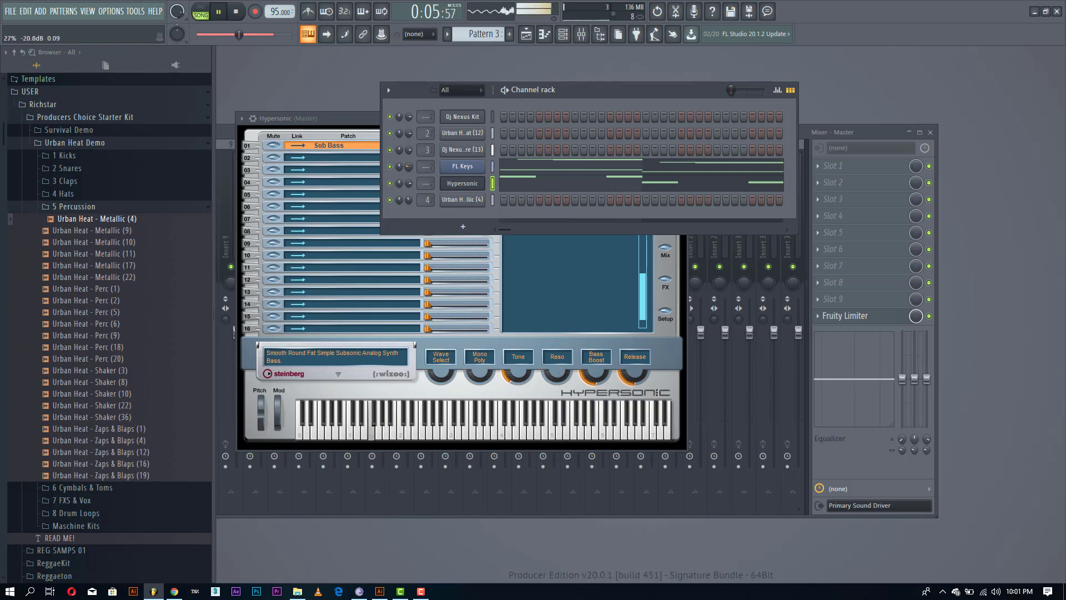
Clone the Hypersonic channel and load the Smooth Steeldrums patch from the Mallets category in the clone.
{"action": "right_click", "coordinate": [469, 188]}
{"action": "left_click", "coordinate": [501, 281]}
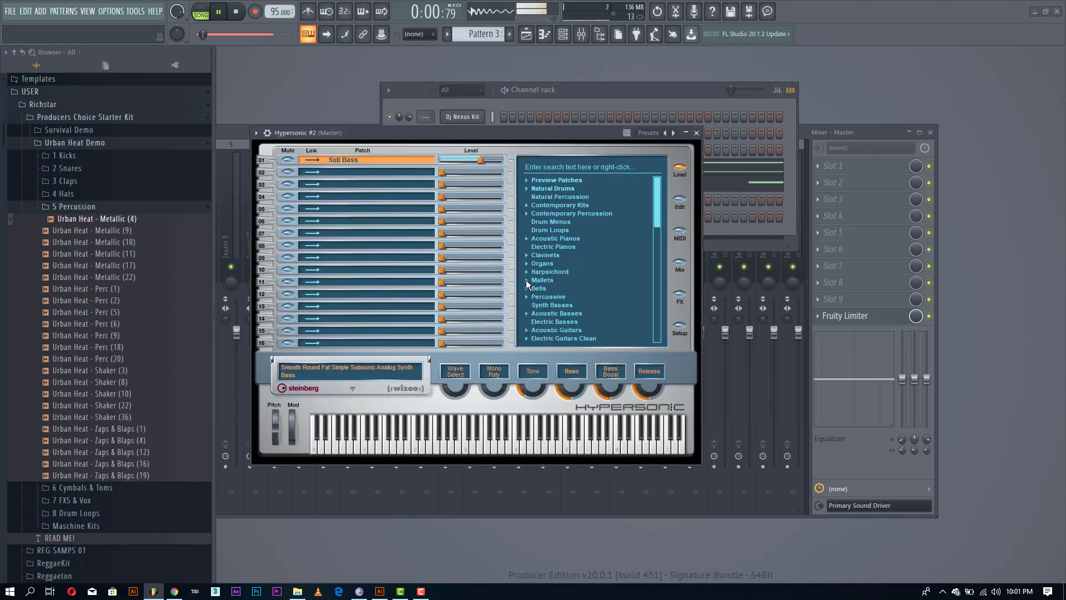
{"action": "key", "text": "space"}
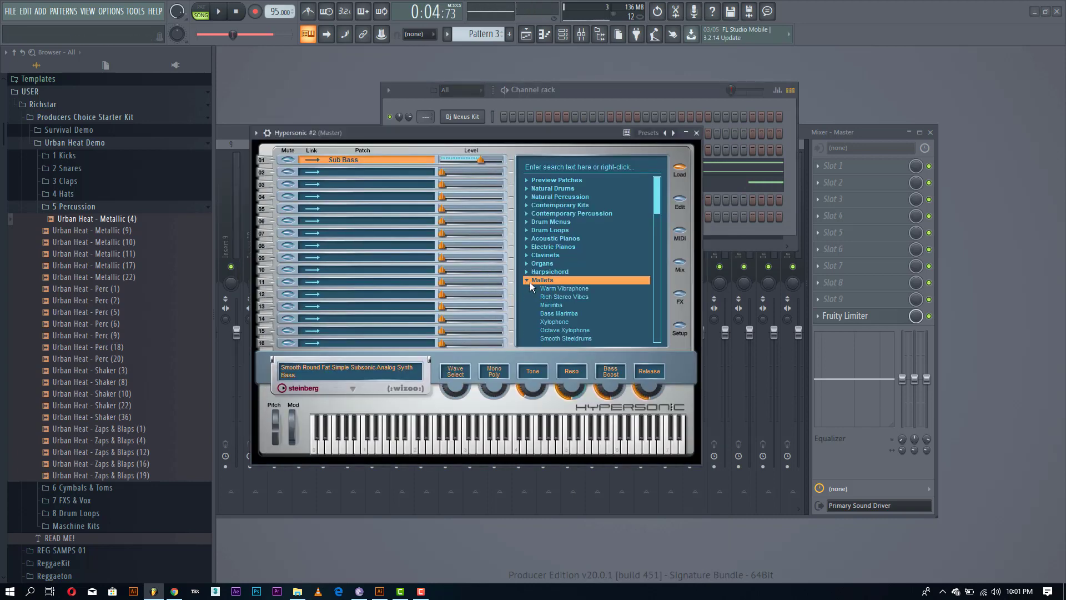
{"action": "left_click_drag", "start_coordinate": [653, 209], "coordinate": [656, 215]}
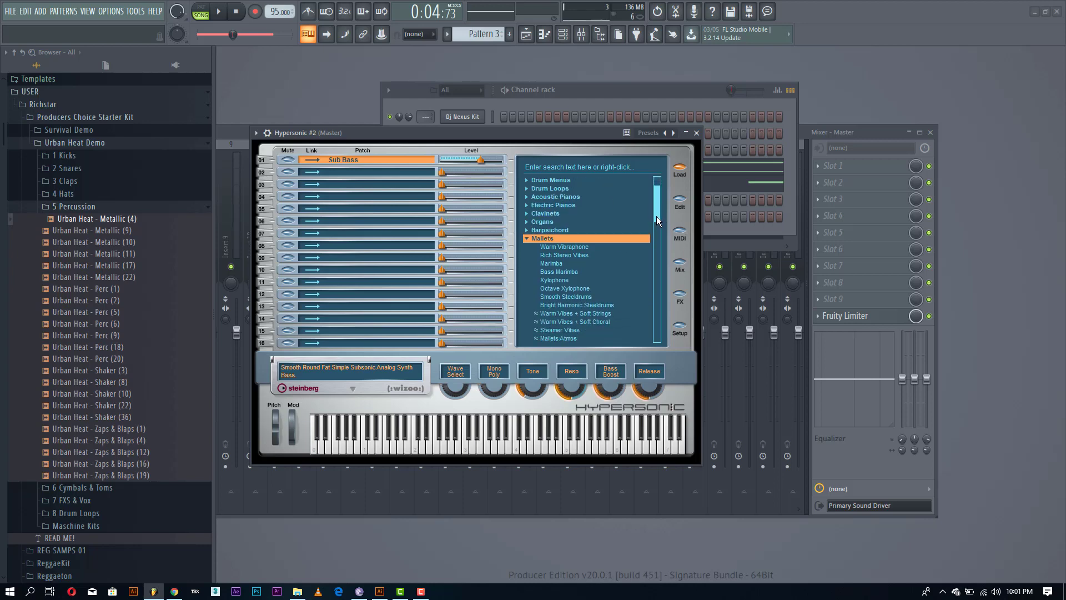
{"action": "left_click", "coordinate": [578, 297]}
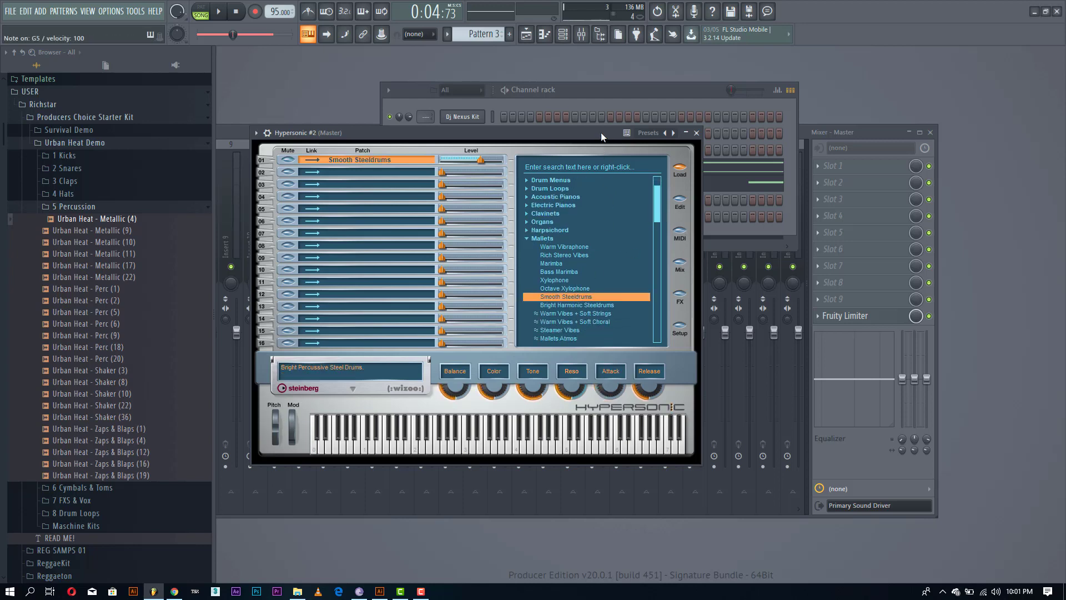
Mute the FL Keys channel and switch playback to pattern mode.
{"action": "left_click", "coordinate": [605, 99]}
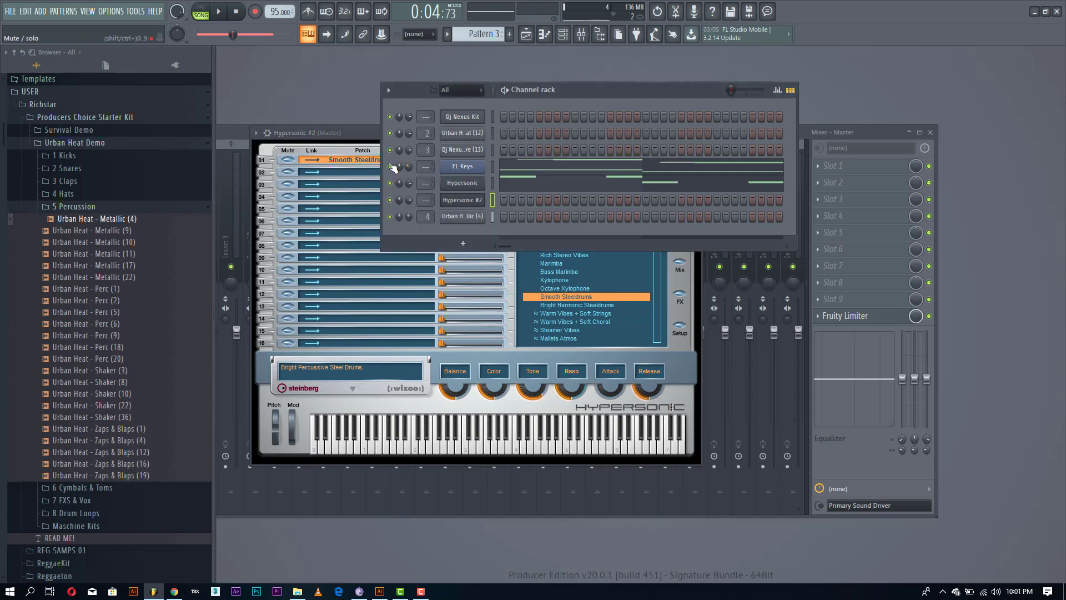
{"action": "key", "text": "space"}
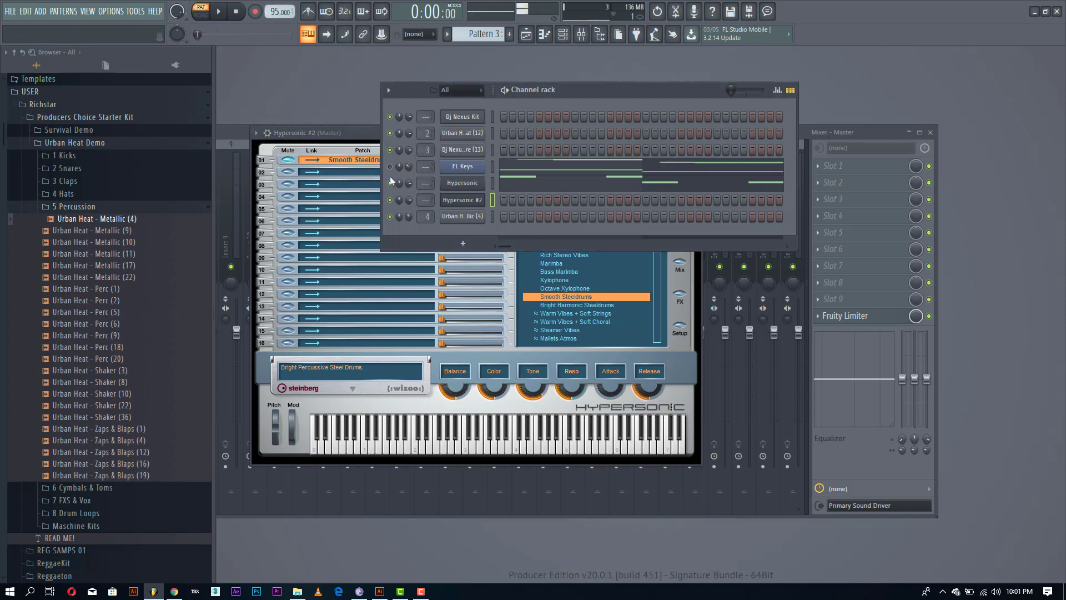
Open the Hypersonic #2 piano roll and add short C4 and E5 notes on the four offbeats of bar 1.
{"action": "right_click", "coordinate": [471, 201]}
{"action": "left_click", "coordinate": [501, 201]}
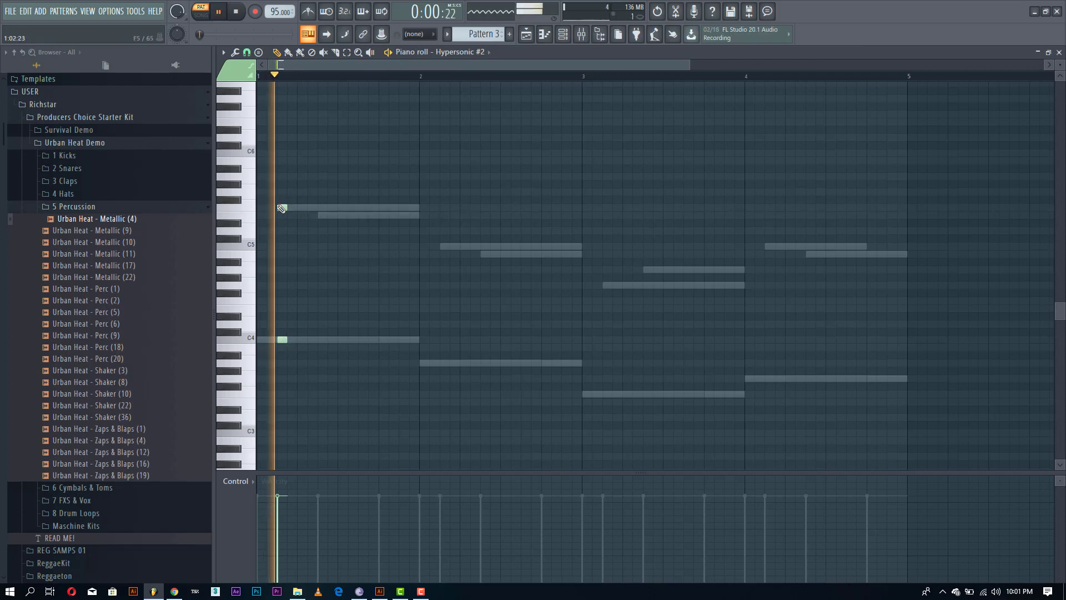
{"action": "key", "text": "space"}
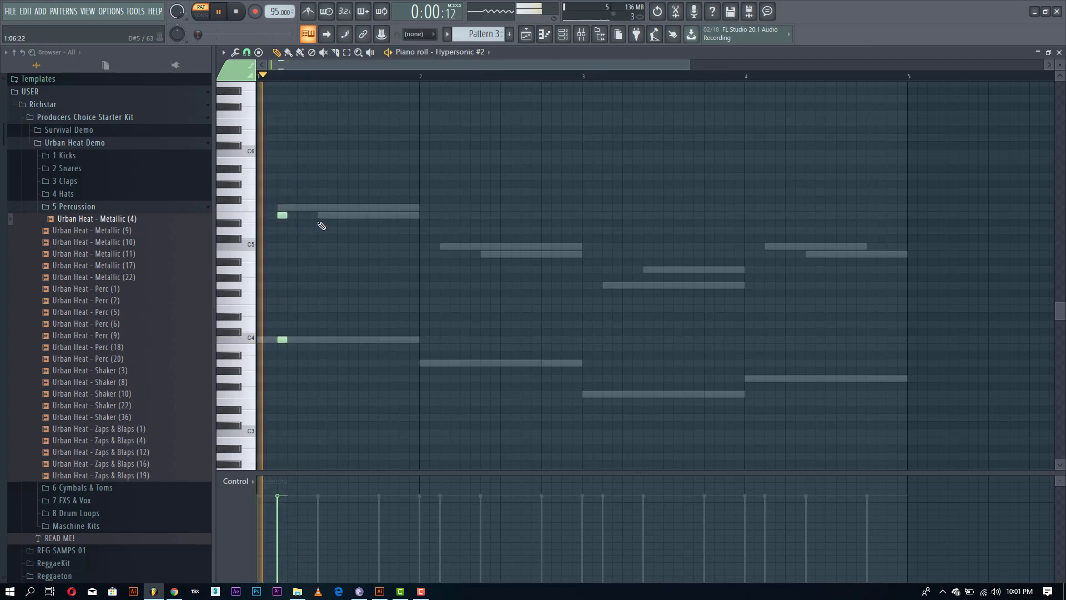
{"action": "left_click", "coordinate": [321, 340]}
{"action": "key", "text": "space"}
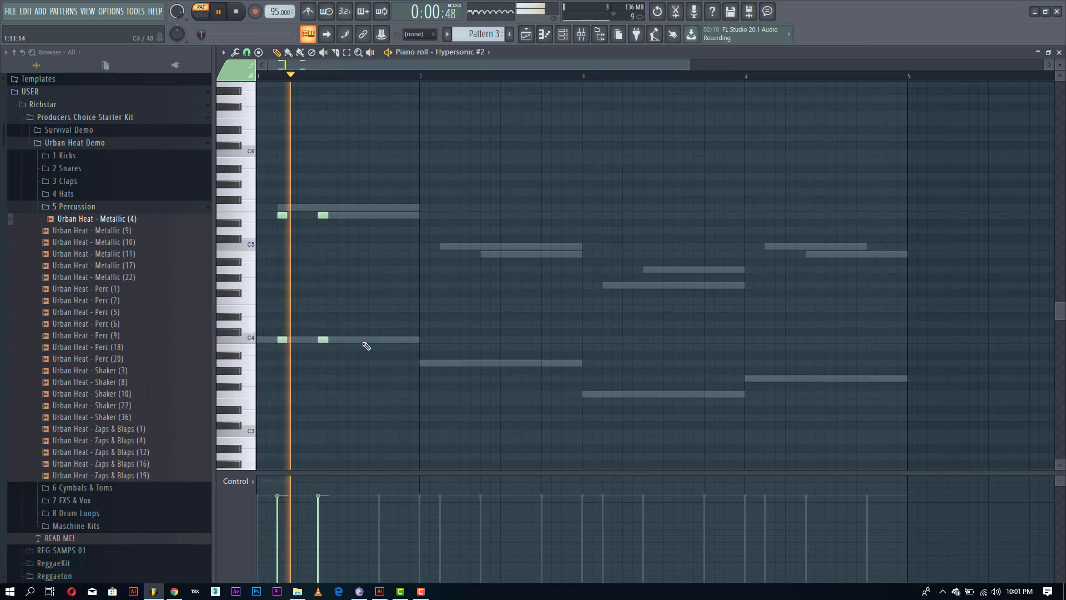
{"action": "left_click", "coordinate": [364, 340]}
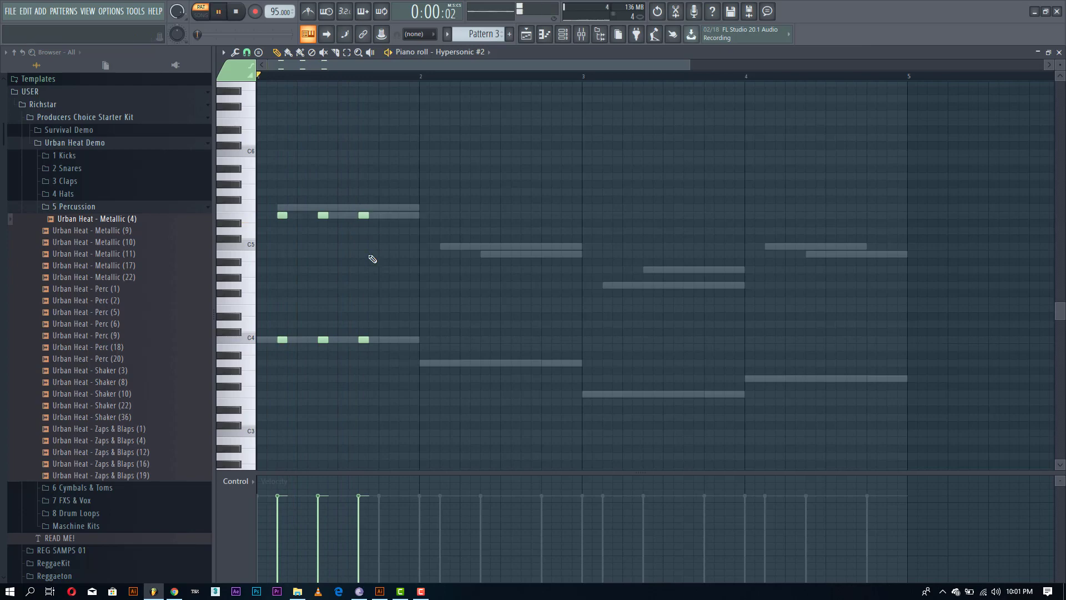
{"action": "left_click", "coordinate": [404, 340]}
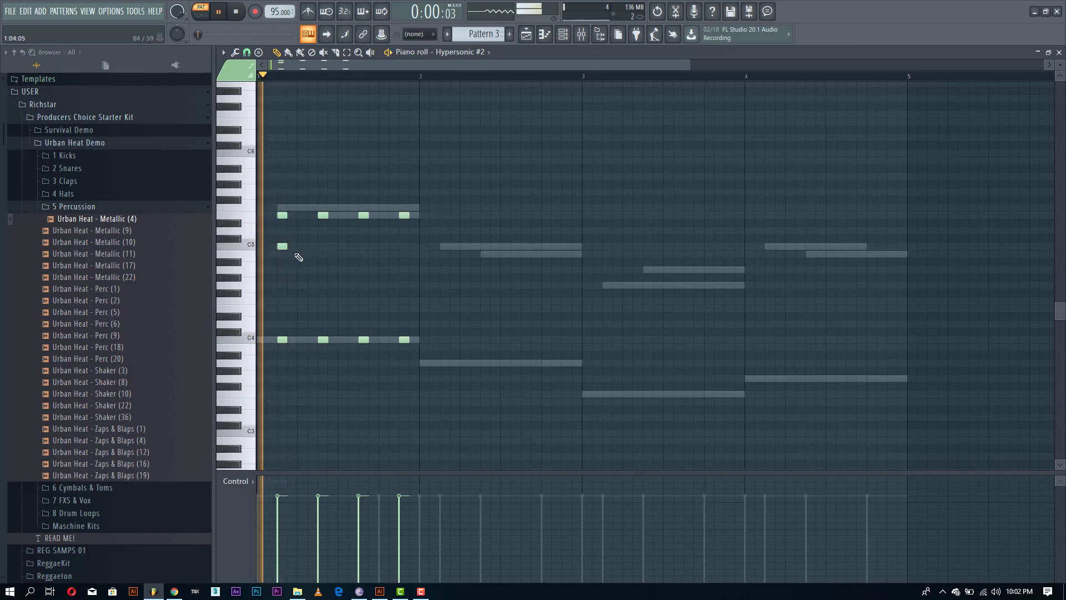
Fill out the four offbeat chords in bar 1 with short C5 notes.
{"action": "left_click", "coordinate": [323, 246]}
{"action": "left_click", "coordinate": [363, 246]}
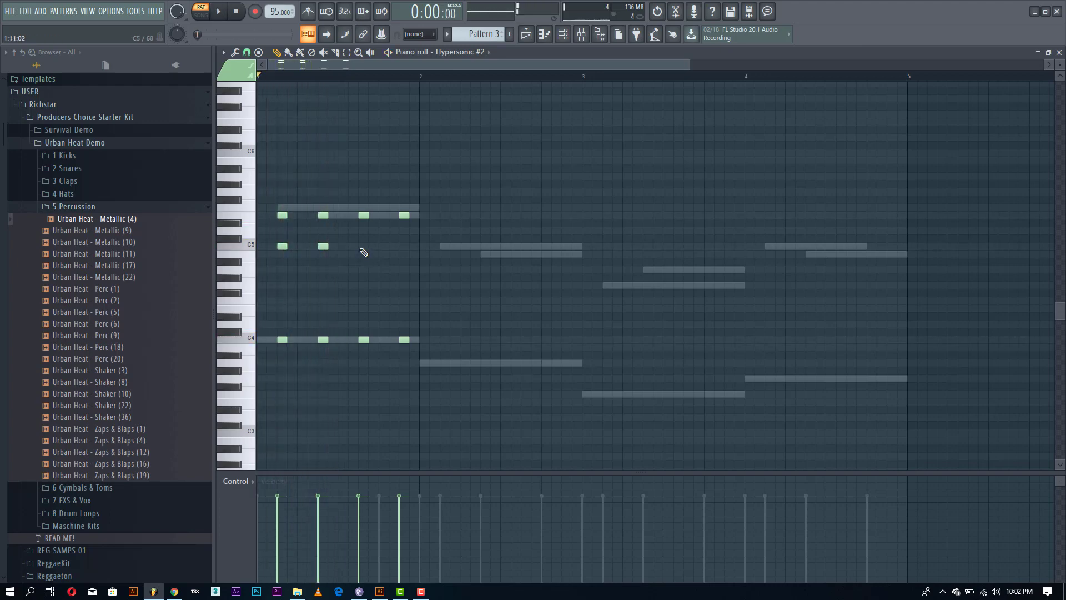
{"action": "left_click", "coordinate": [405, 246]}
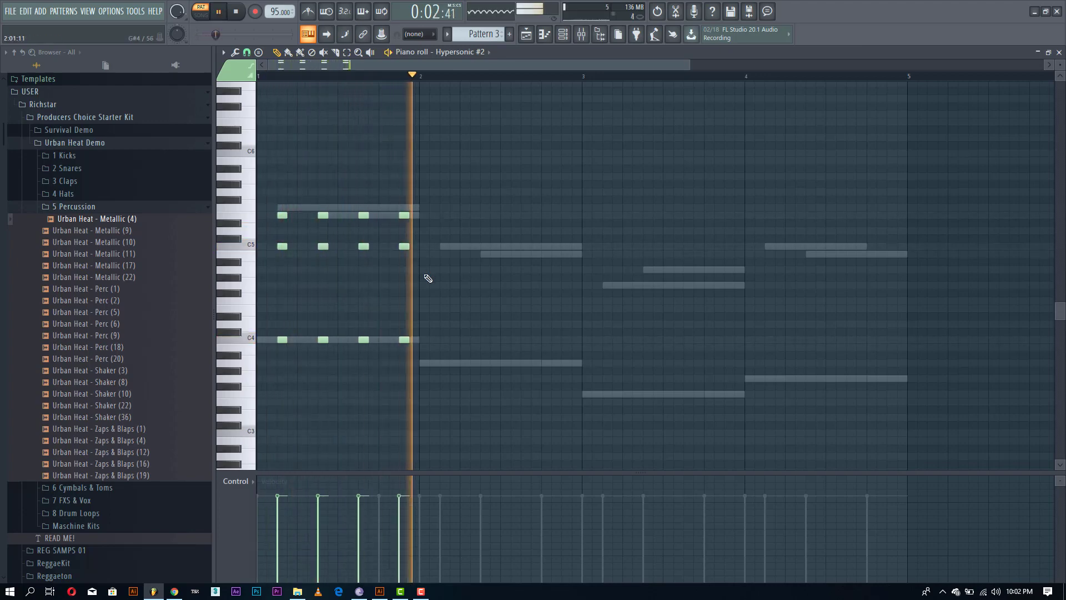
Add short A3 and C5 notes on the four offbeats of bar 2.
{"action": "left_click", "coordinate": [445, 363]}
{"action": "left_click", "coordinate": [445, 246]}
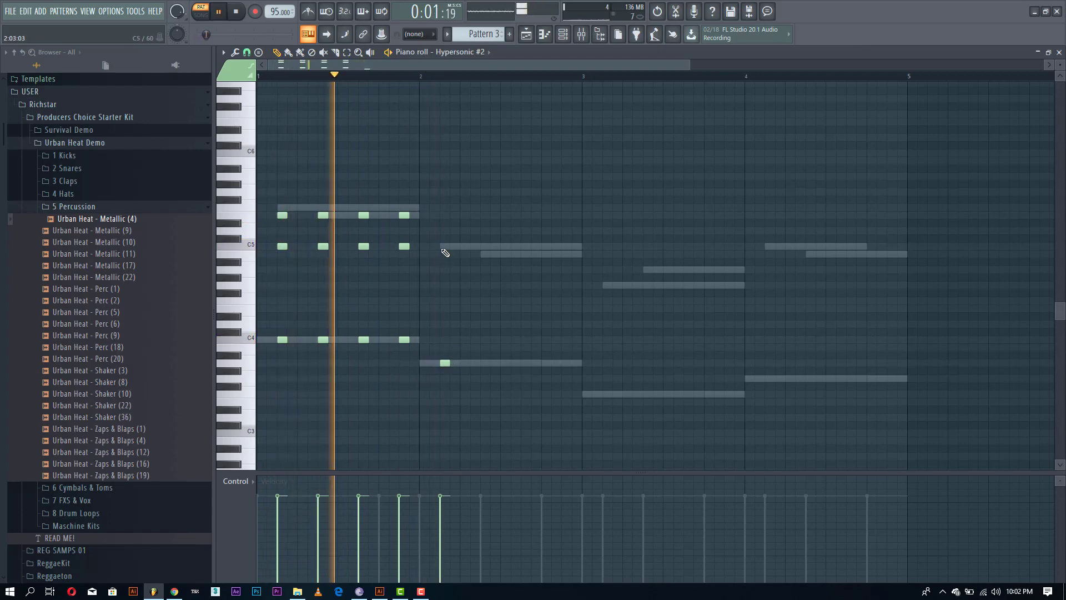
{"action": "key", "text": "space"}
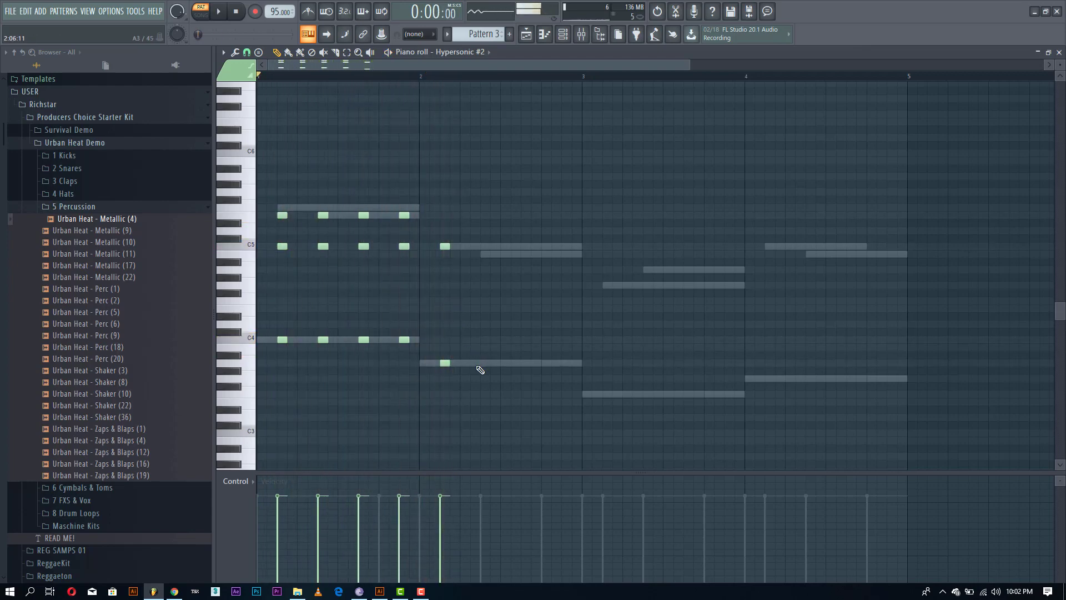
{"action": "left_click", "coordinate": [483, 364]}
{"action": "left_click", "coordinate": [484, 247]}
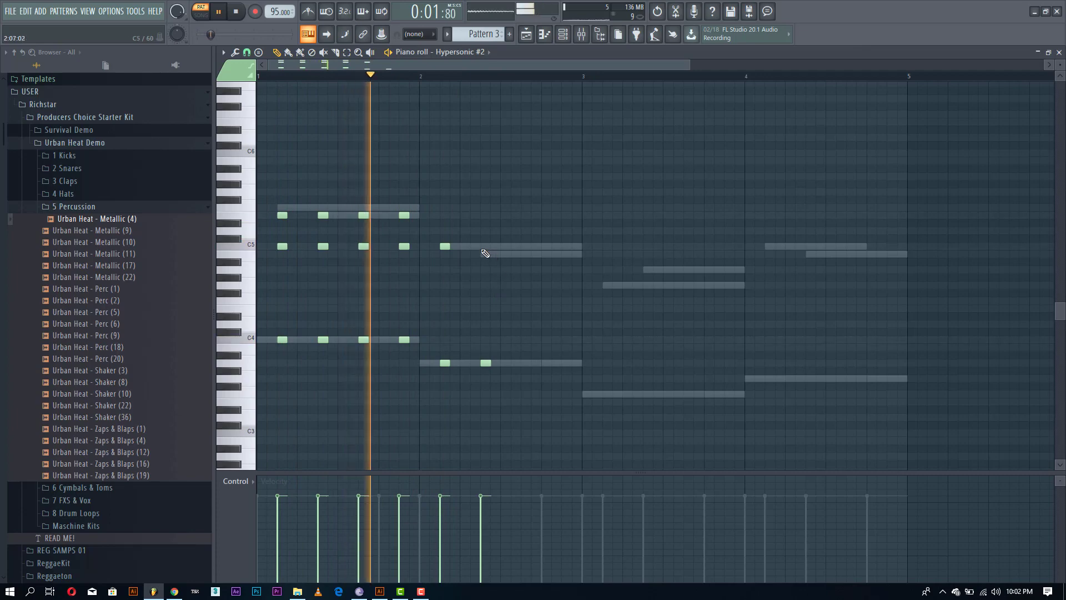
{"action": "left_click", "coordinate": [524, 362]}
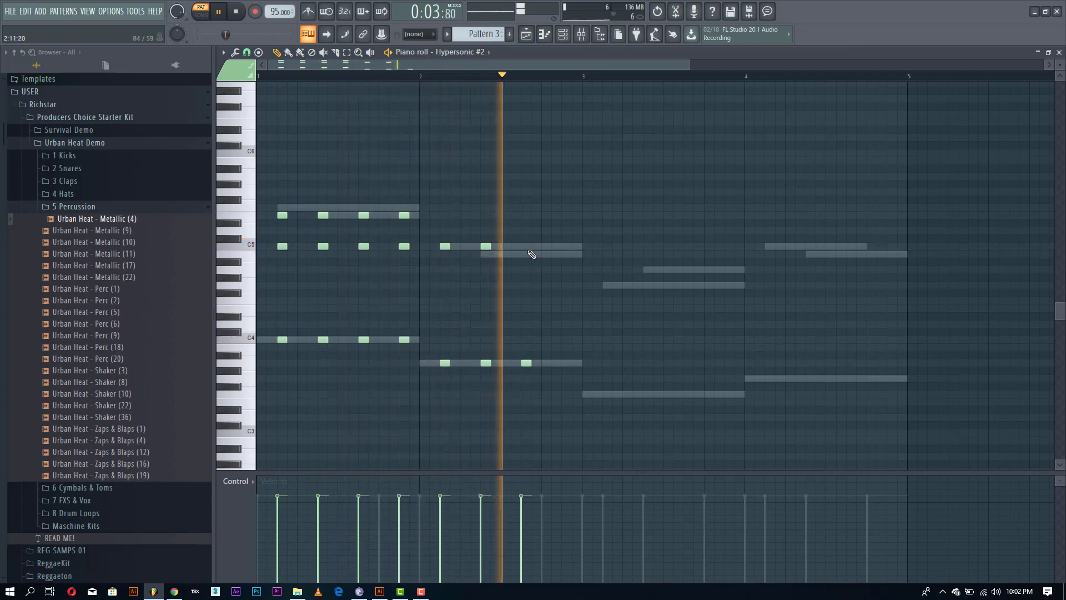
{"action": "left_click", "coordinate": [526, 248]}
{"action": "left_click", "coordinate": [564, 362]}
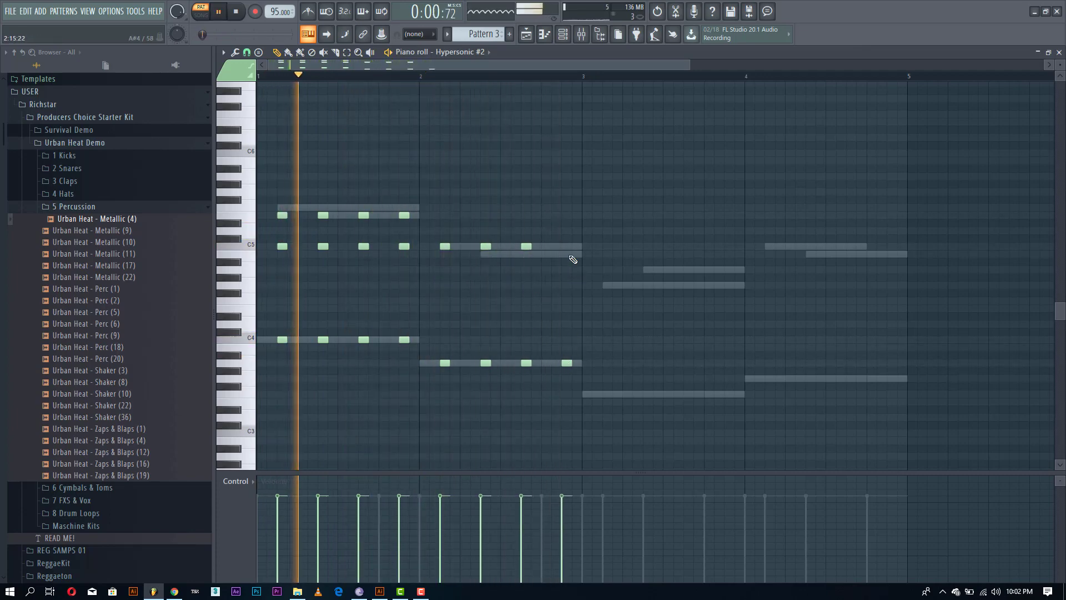
{"action": "left_click", "coordinate": [565, 248]}
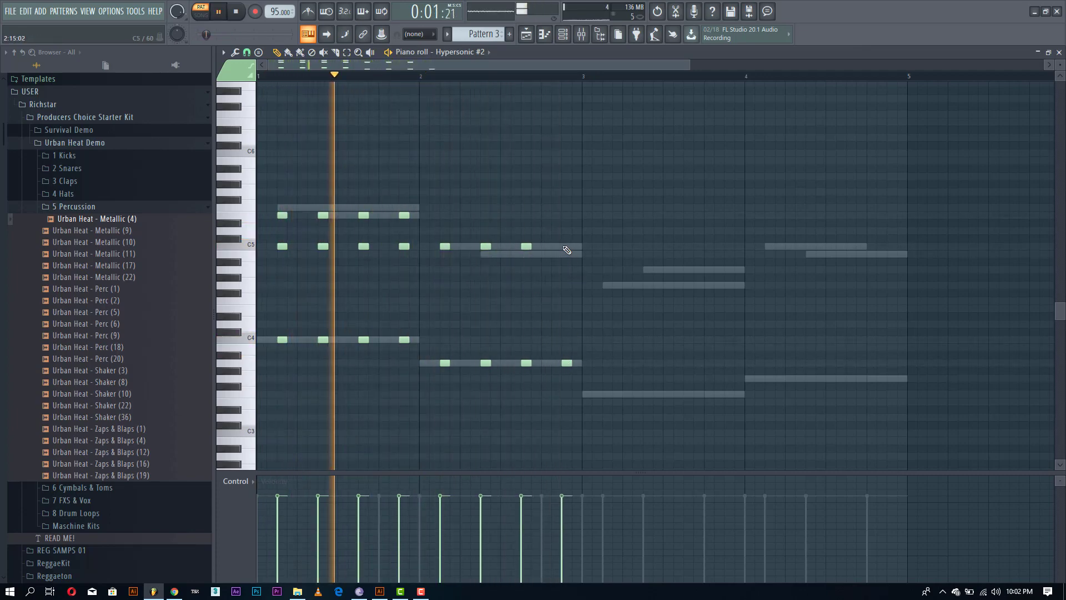
Fill out the four offbeat chords in bar 2 with short G4 notes.
{"action": "left_click", "coordinate": [444, 285]}
{"action": "left_click", "coordinate": [486, 285]}
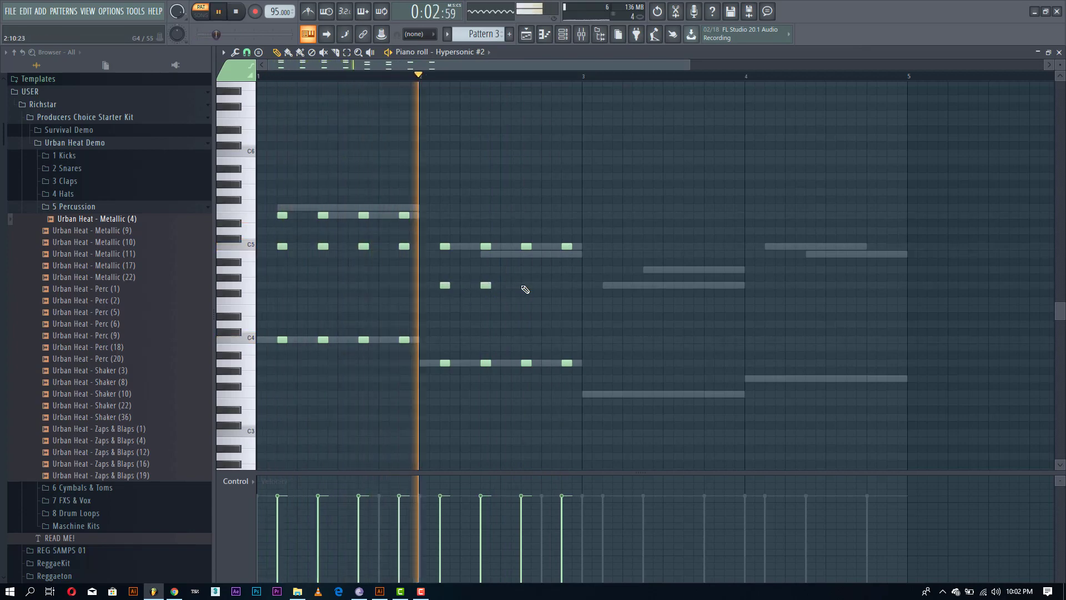
{"action": "left_click", "coordinate": [526, 285]}
{"action": "left_click", "coordinate": [567, 285]}
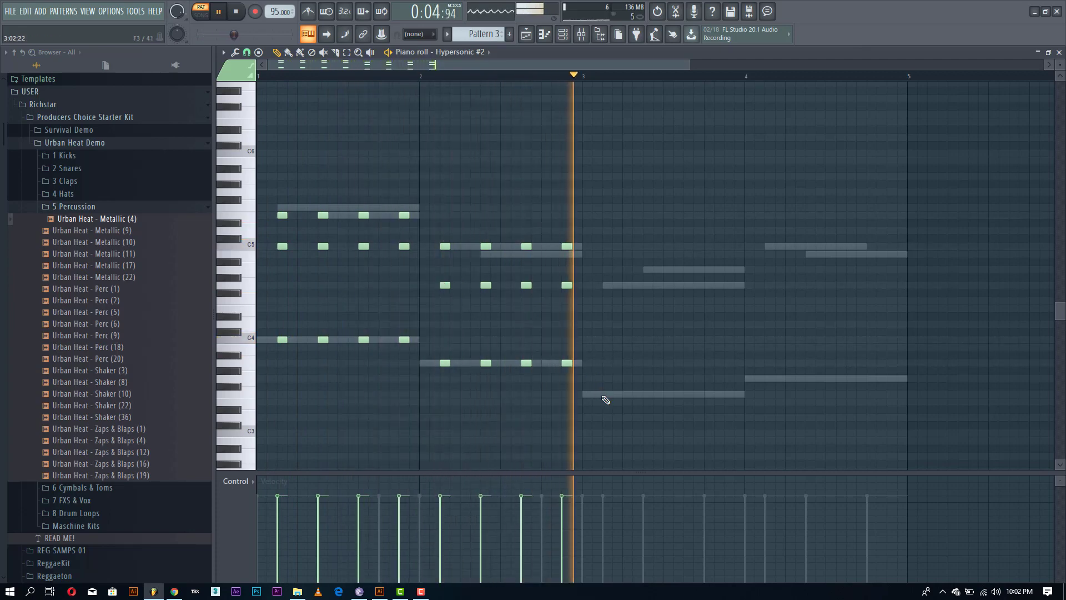
Add short F3 and G4 notes on the four offbeats of bar 3.
{"action": "key", "text": "space"}
{"action": "left_click", "coordinate": [607, 285]}
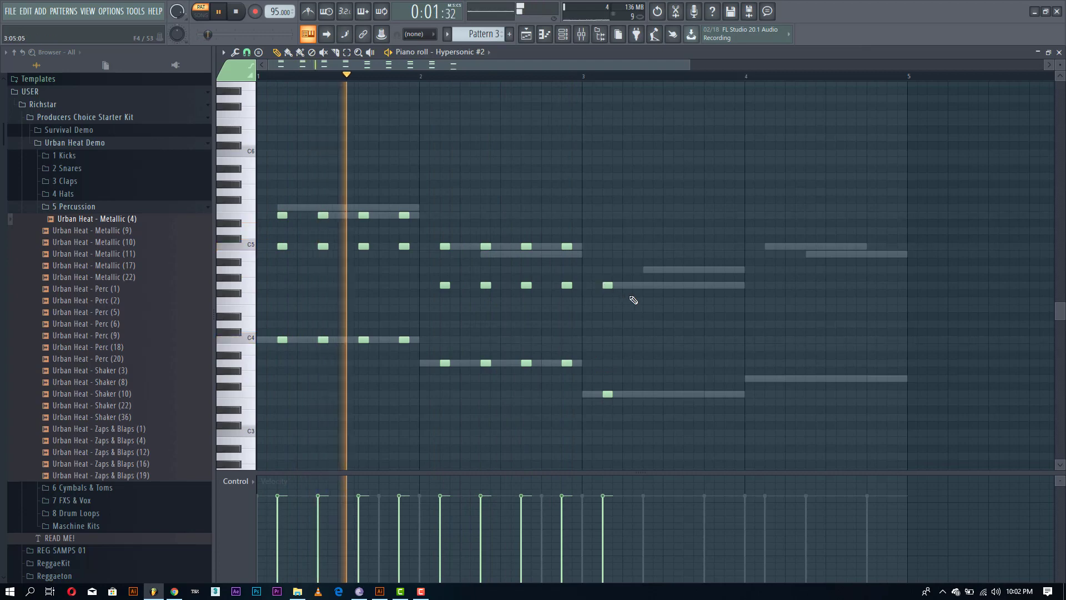
{"action": "left_click", "coordinate": [648, 286]}
{"action": "left_click", "coordinate": [646, 393]}
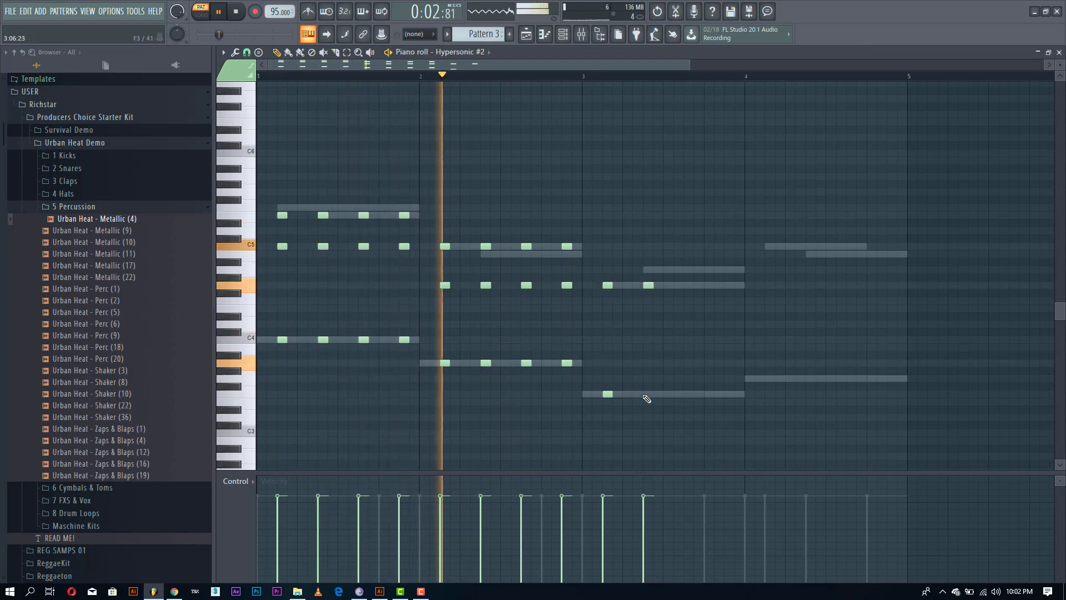
{"action": "left_click", "coordinate": [686, 394]}
{"action": "left_click", "coordinate": [687, 284]}
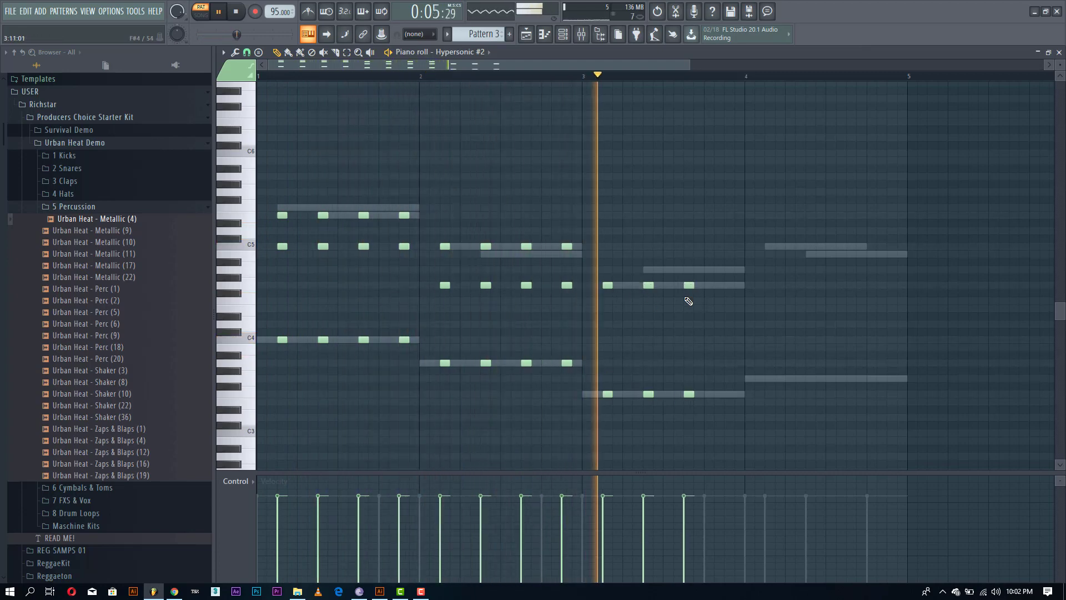
{"action": "left_click", "coordinate": [727, 285]}
{"action": "left_click", "coordinate": [728, 394]}
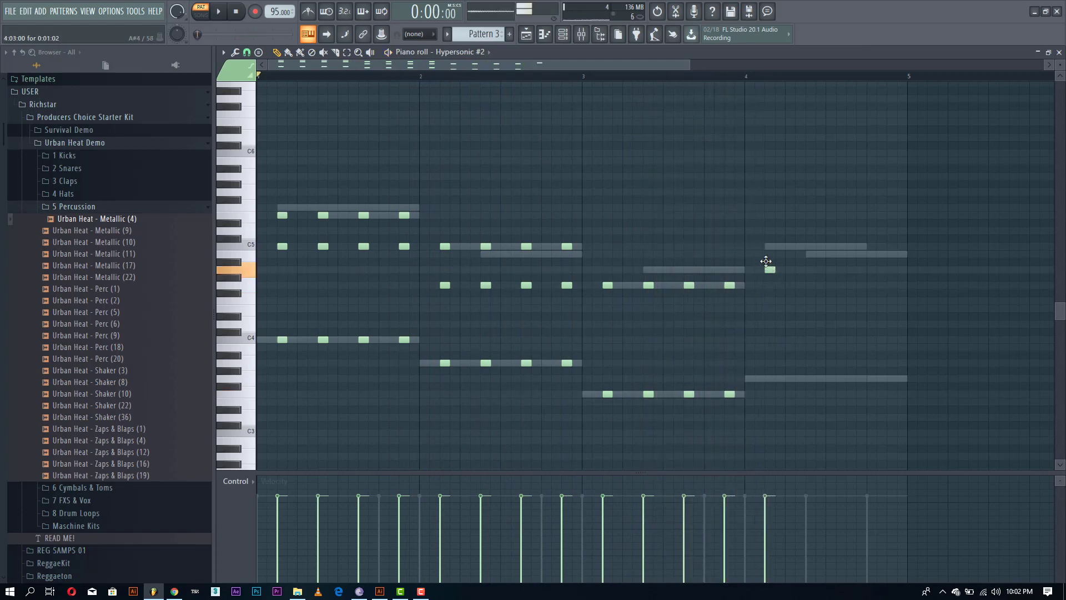
Add short G3 and B4 notes on the four offbeats of bar 4.
{"action": "left_click", "coordinate": [770, 378]}
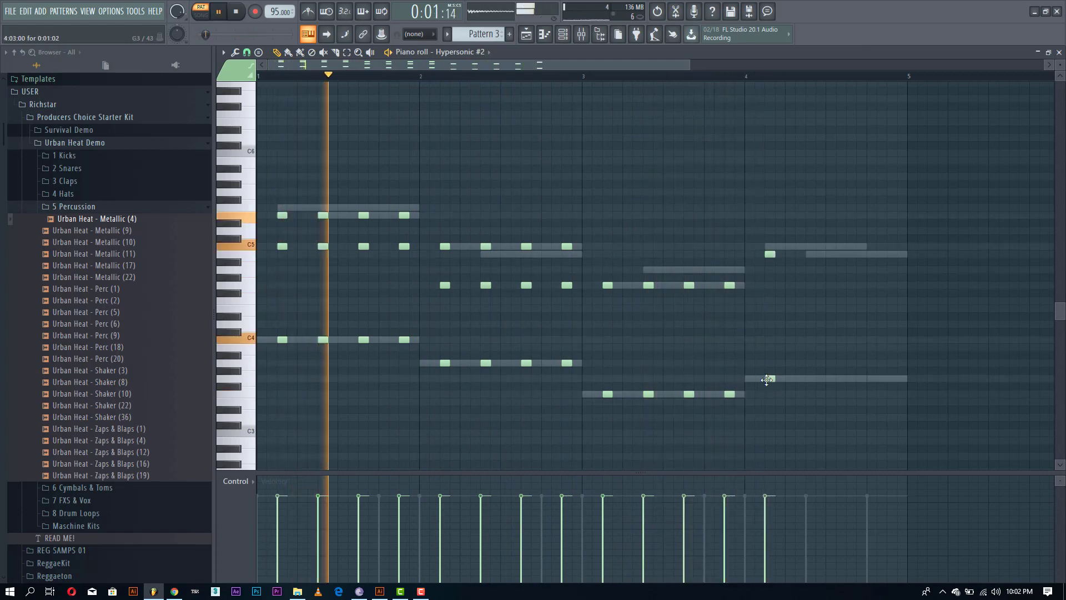
{"action": "left_click", "coordinate": [809, 254]}
{"action": "left_click", "coordinate": [808, 378]}
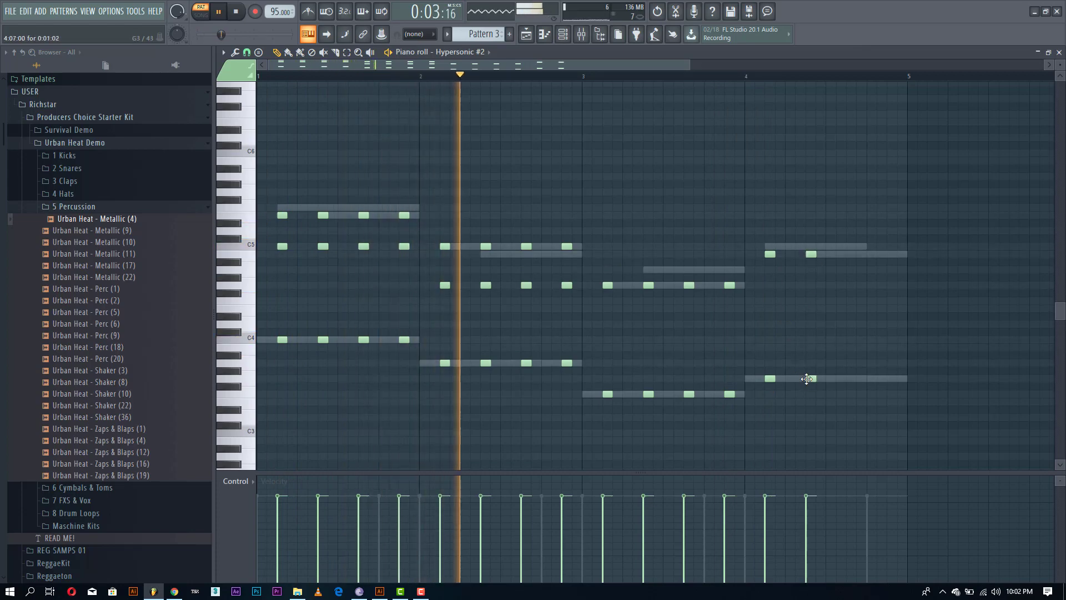
{"action": "left_click", "coordinate": [850, 254]}
{"action": "left_click", "coordinate": [849, 378]}
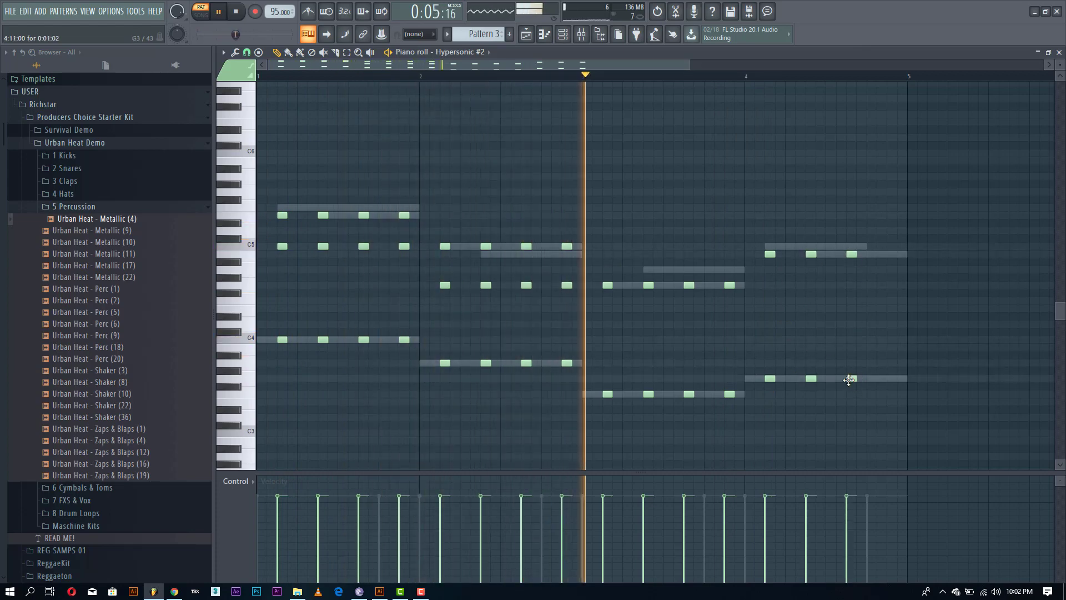
{"action": "left_click", "coordinate": [888, 254]}
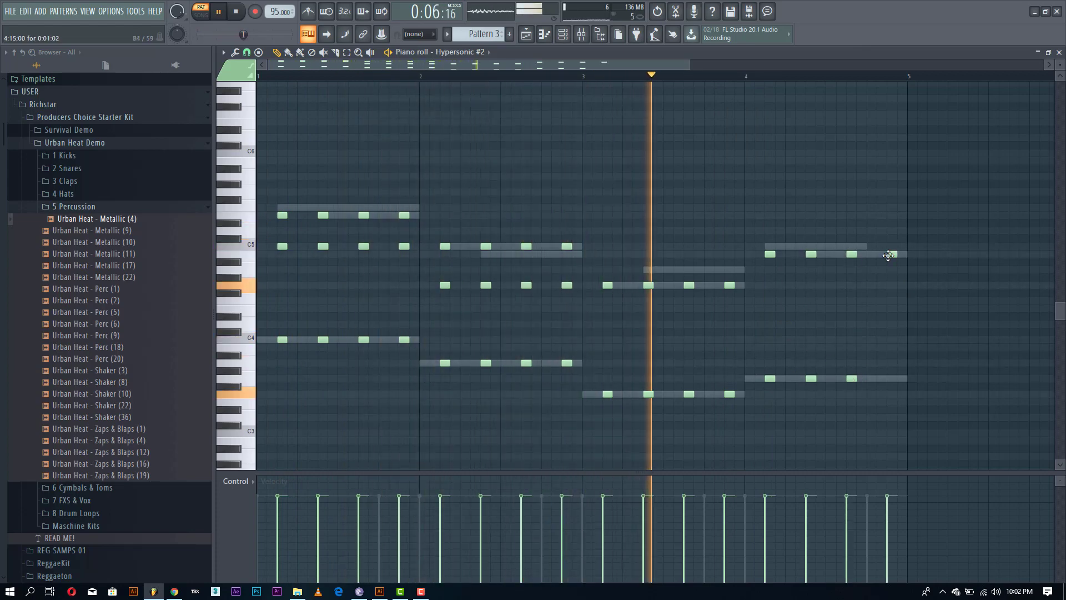
{"action": "left_click", "coordinate": [889, 379]}
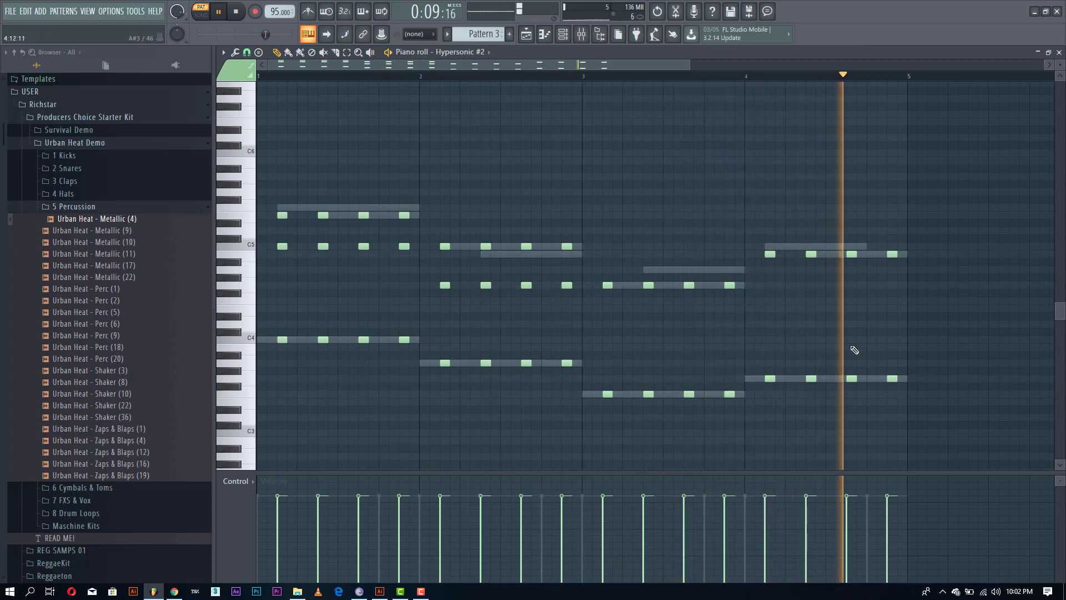
Fill out the four offbeat chords in bar 4 with short G4 notes.
{"action": "left_click", "coordinate": [768, 286]}
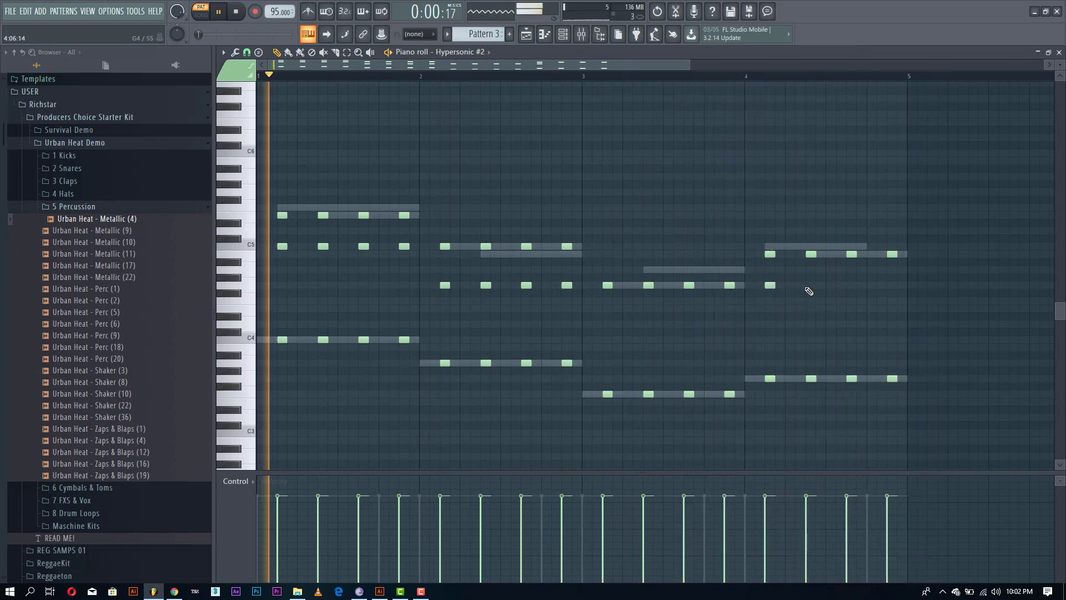
{"action": "left_click", "coordinate": [811, 286]}
{"action": "left_click", "coordinate": [850, 286]}
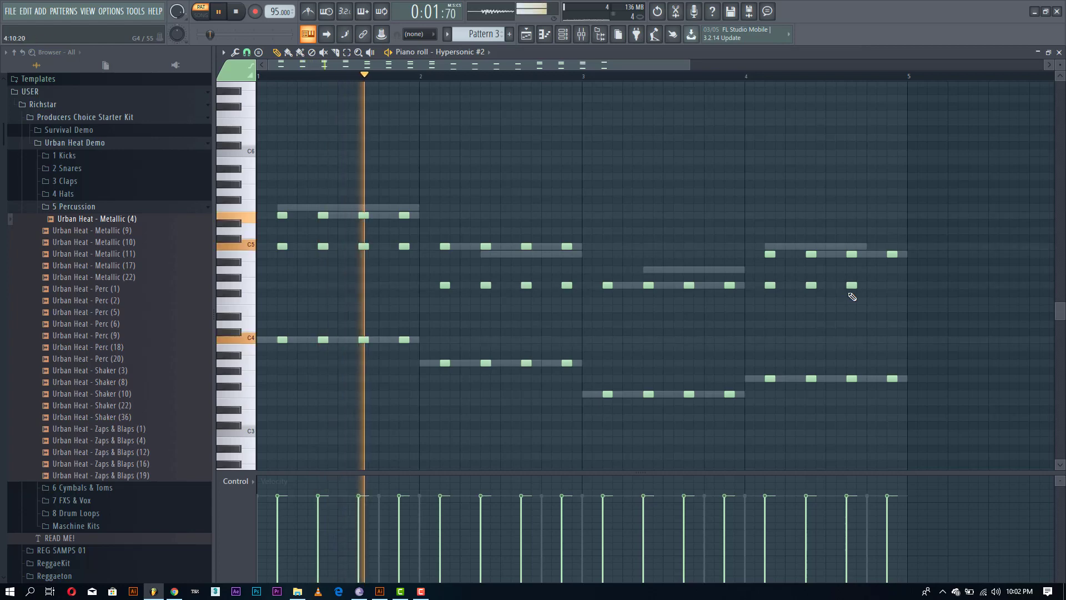
{"action": "left_click", "coordinate": [891, 286]}
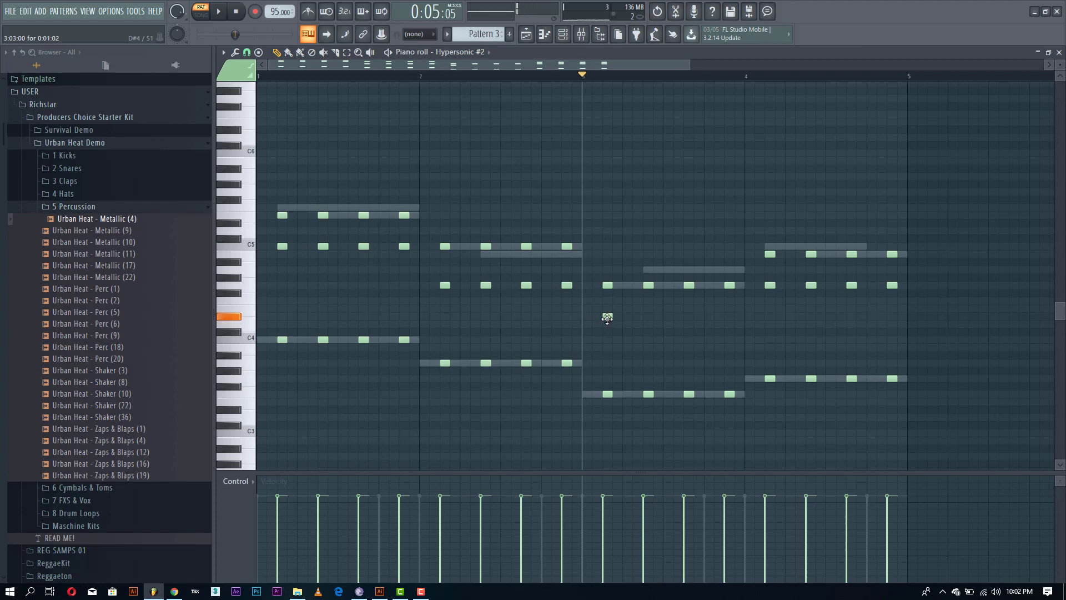
Try E4 as the middle chord note on the first two offbeats of bar 3 during playback.
{"action": "key", "text": "space"}
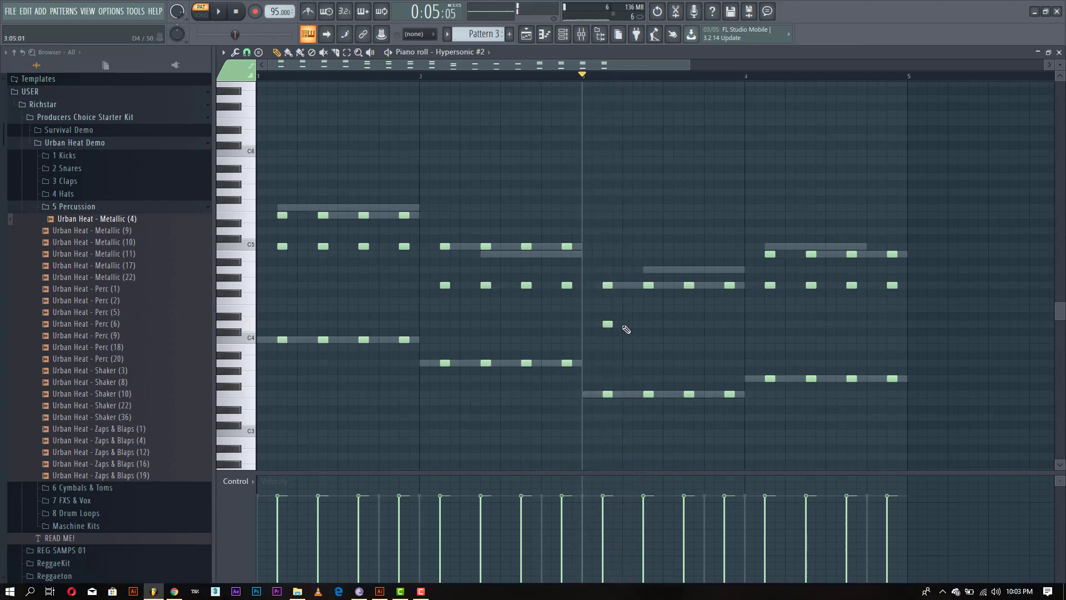
{"action": "left_click", "coordinate": [609, 307]}
{"action": "key", "text": "space"}
{"action": "left_click", "coordinate": [646, 308]}
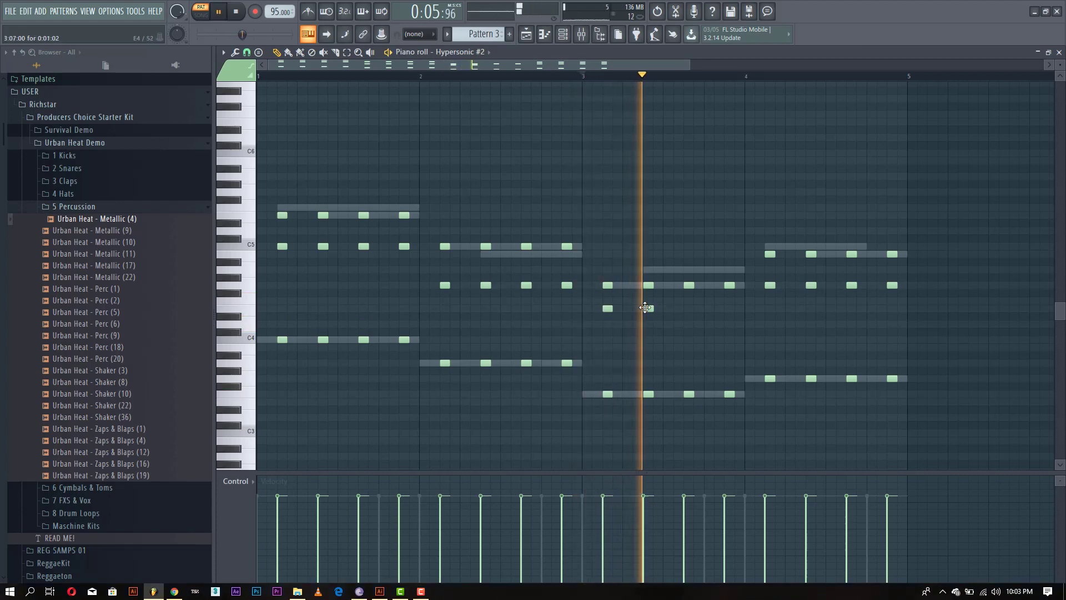
Remove the E4 trial and audition C4 and D4 as the middle chord note in bar 3.
{"action": "right_click", "coordinate": [609, 309]}
{"action": "key", "text": "space"}
{"action": "left_click", "coordinate": [608, 342]}
{"action": "key", "text": "space"}
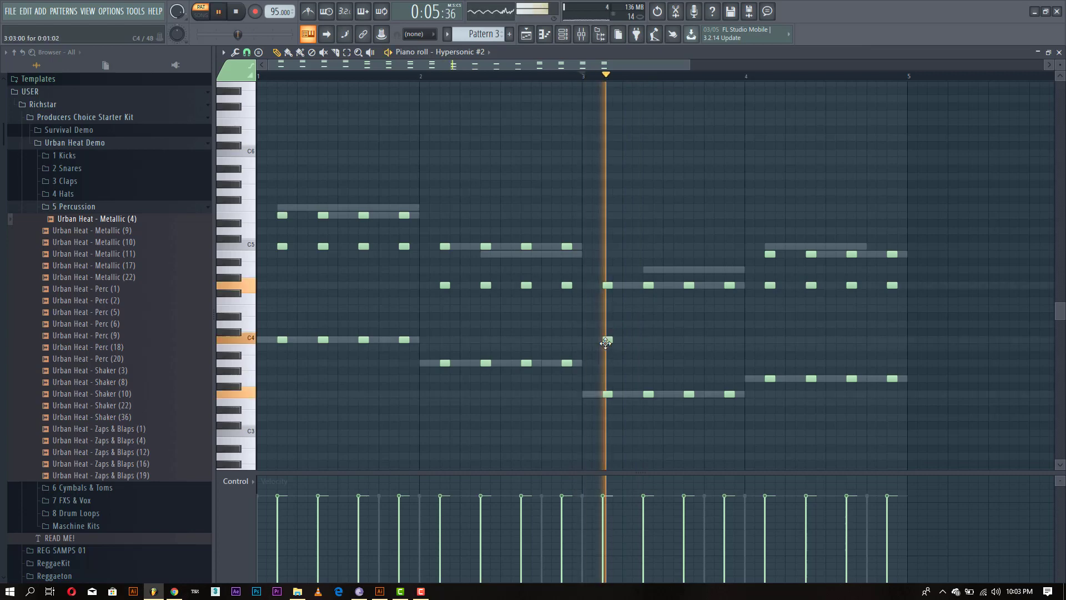
{"action": "key", "text": "space"}
{"action": "key", "text": "space"}
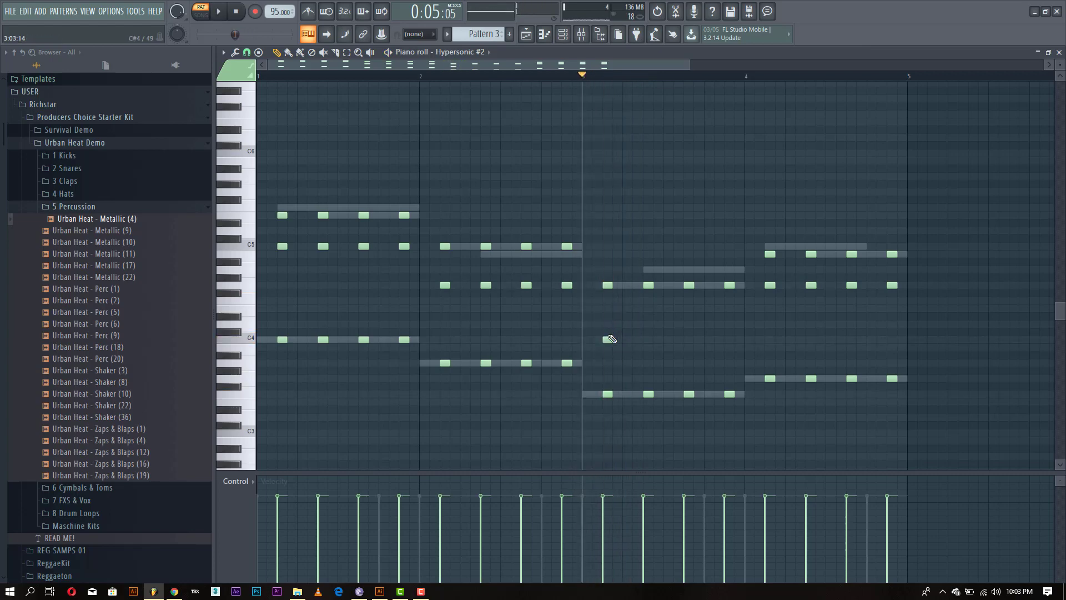
{"action": "key", "text": "space"}
{"action": "key", "text": "space"}
{"action": "key", "text": "space"}
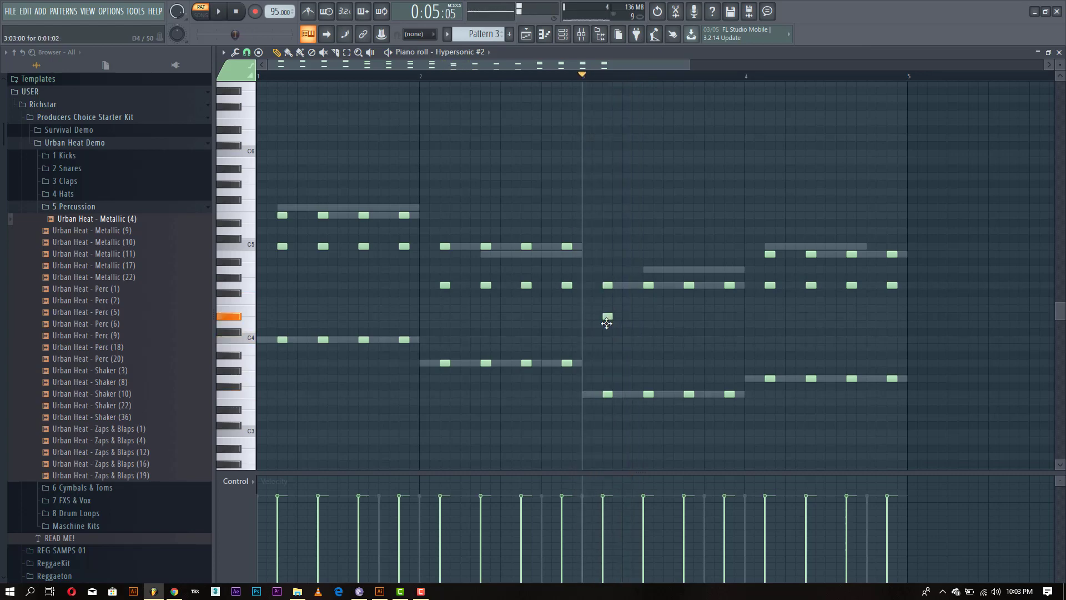
{"action": "key", "text": "space"}
{"action": "left_click", "coordinate": [647, 323]}
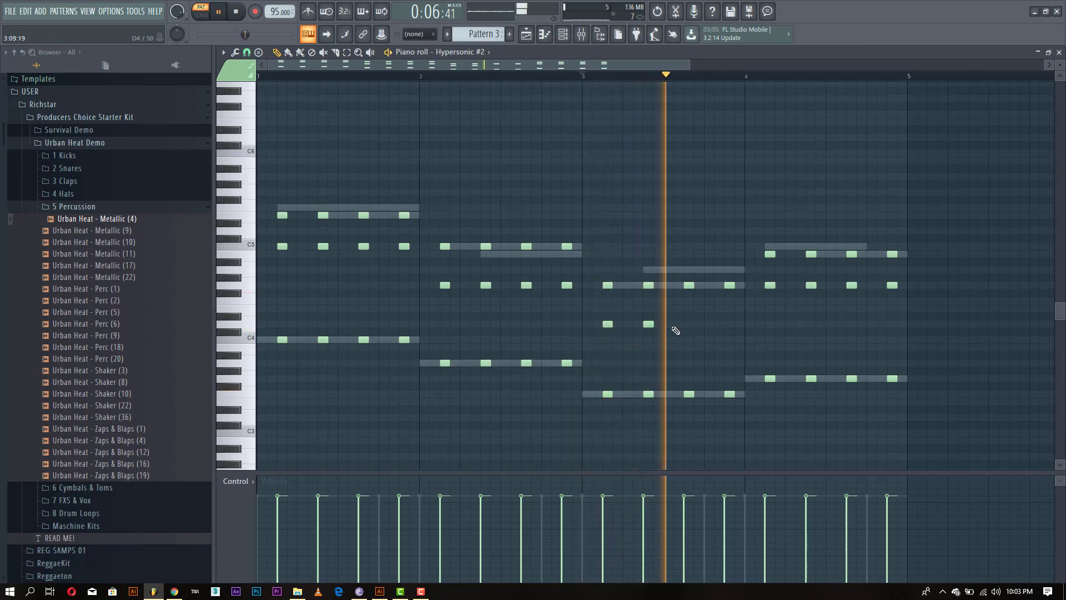
Put short E4 notes on all four offbeats of bar 3 as the middle chord note.
{"action": "left_click", "coordinate": [608, 308]}
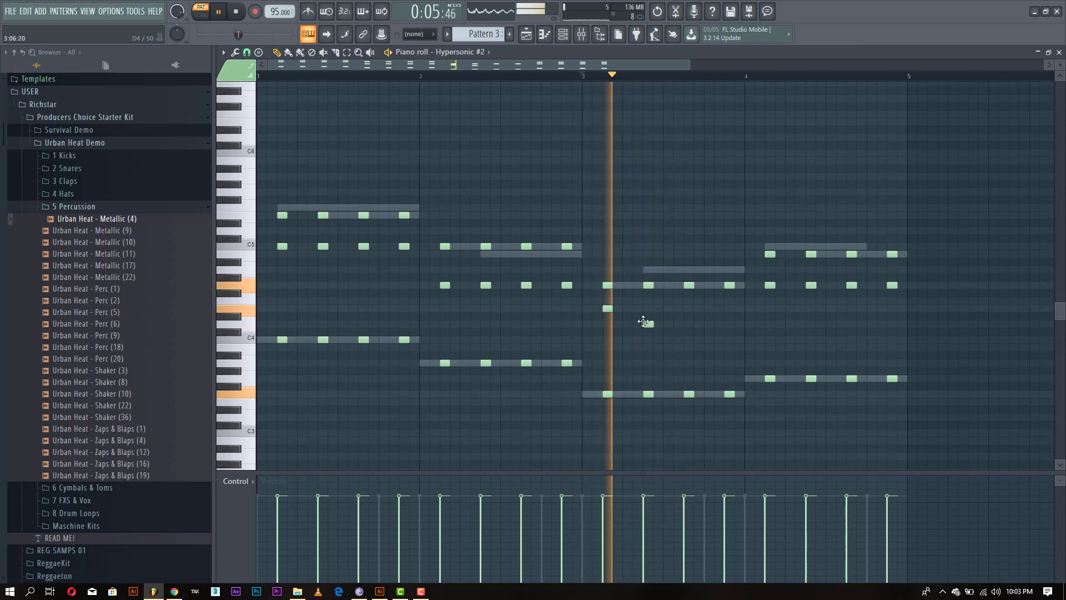
{"action": "left_click_drag", "start_coordinate": [646, 307], "coordinate": [648, 308]}
{"action": "left_click", "coordinate": [689, 308]}
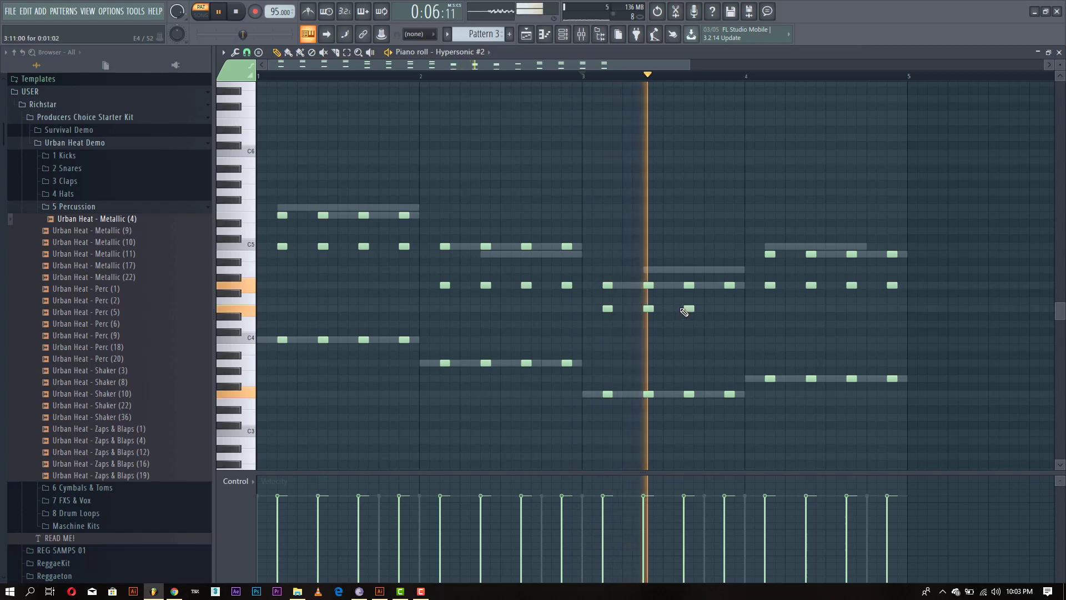
{"action": "left_click", "coordinate": [727, 309]}
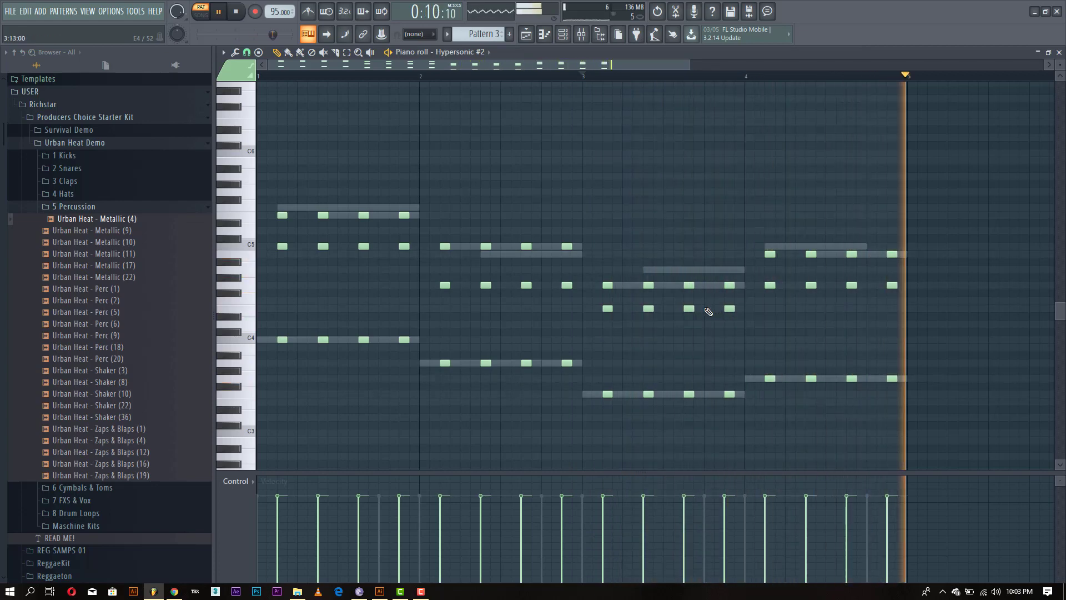
Transpose all the steel drum chords up one octave and lower bar 3's four middle chord notes to C5.
{"action": "key", "text": "ctrl+Up"}
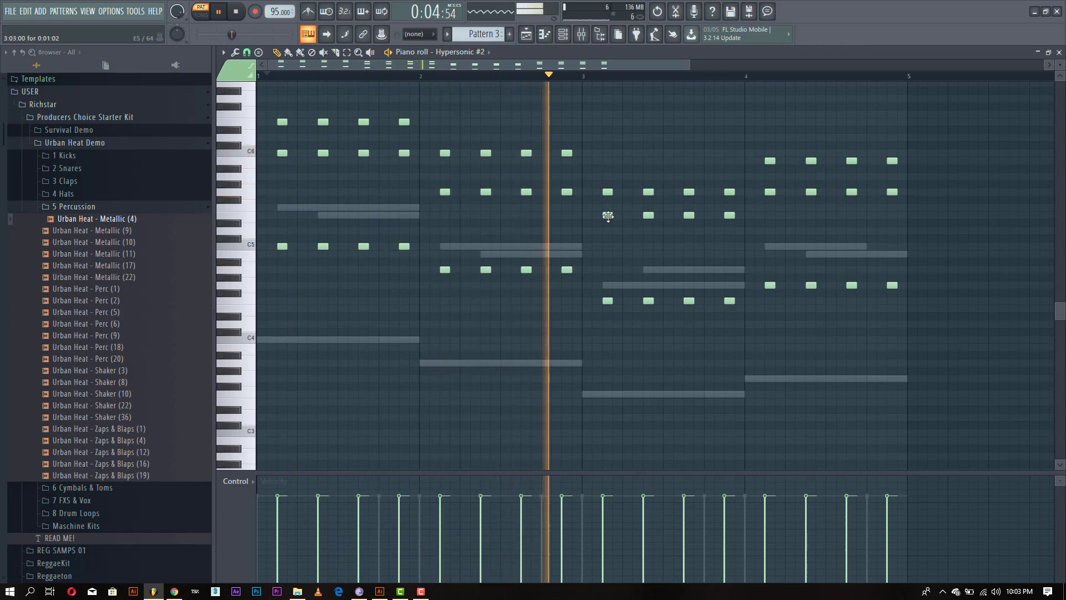
{"action": "left_click_drag", "start_coordinate": [609, 230], "coordinate": [612, 254]}
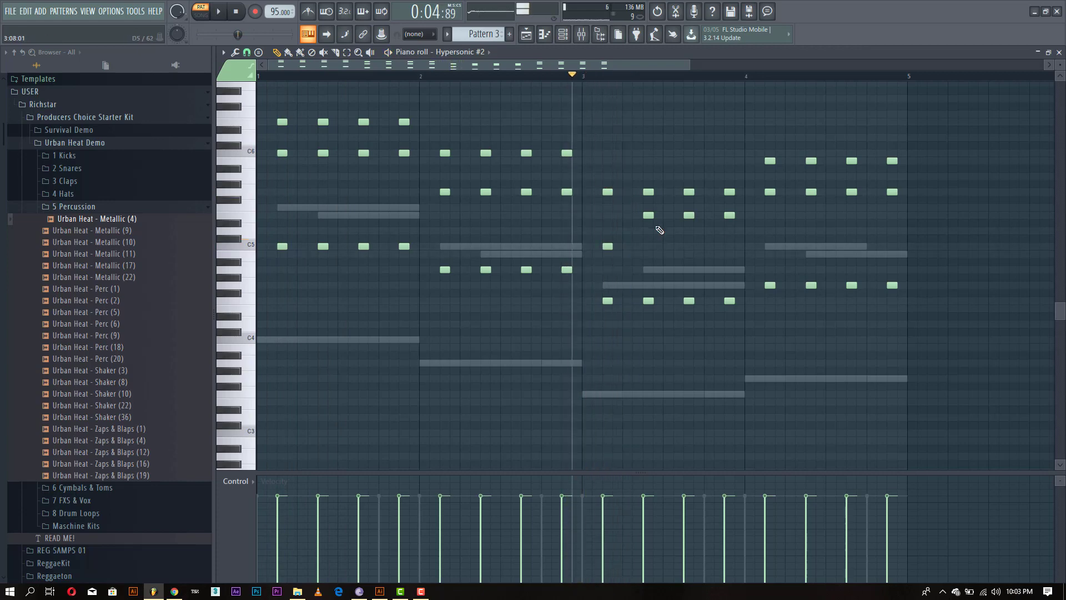
{"action": "left_click_drag", "start_coordinate": [647, 215], "coordinate": [648, 246]}
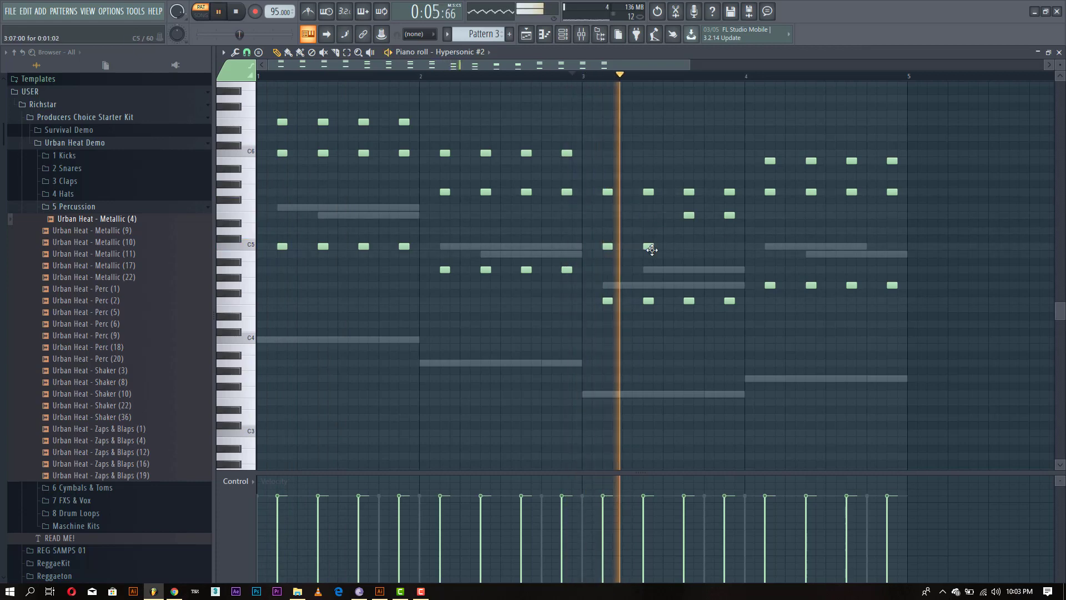
{"action": "left_click", "coordinate": [688, 246]}
{"action": "left_click_drag", "start_coordinate": [730, 219], "coordinate": [726, 249]}
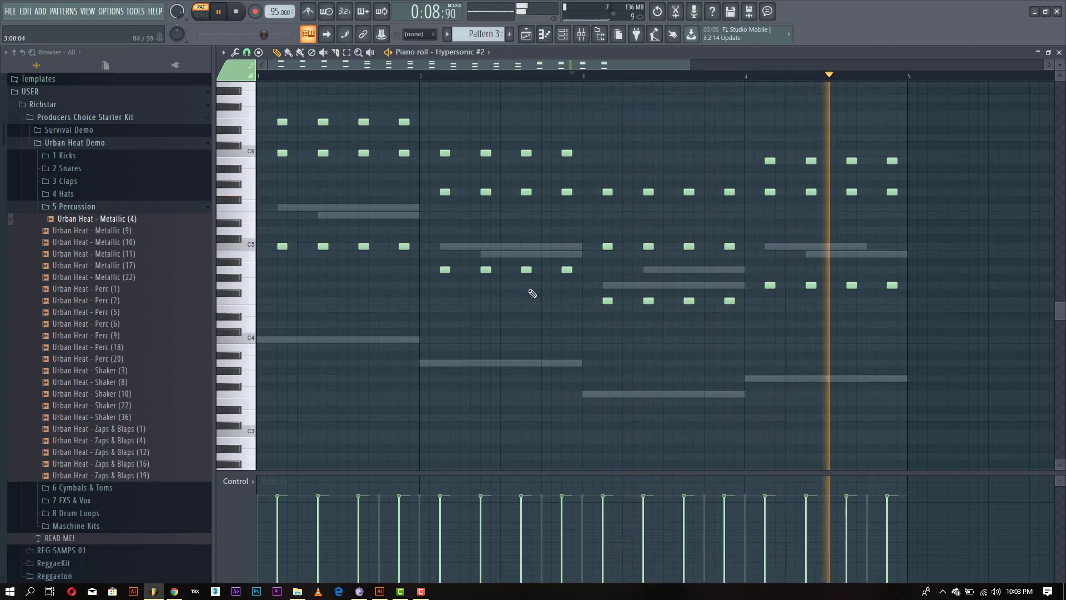
Switch playback to song mode, audition the revised chords with the full beat, and close the piano roll.
{"action": "key", "text": "space"}
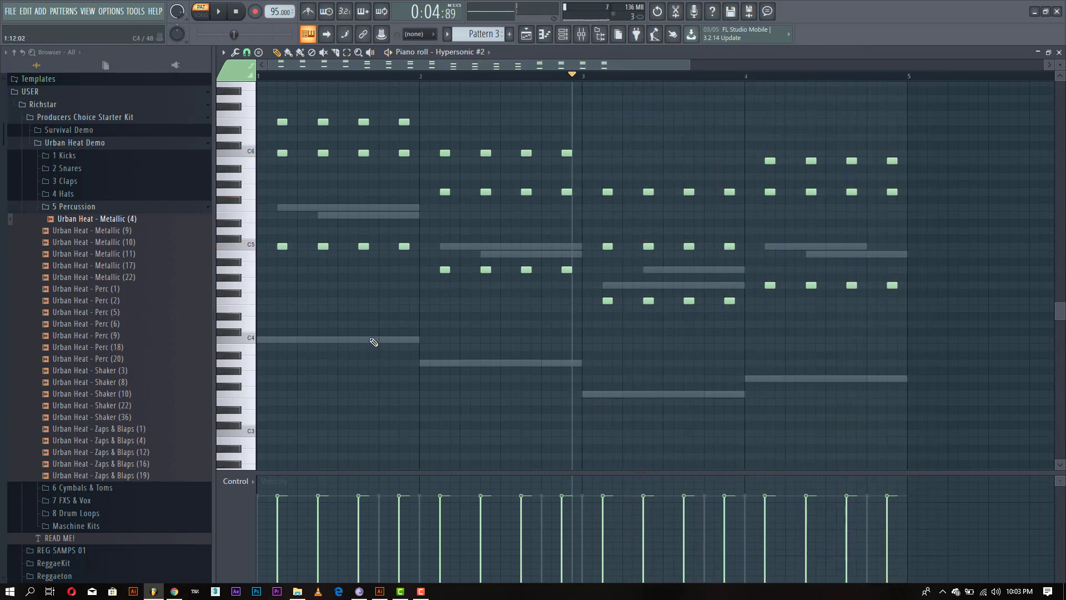
{"action": "left_click", "coordinate": [208, 16]}
{"action": "key", "text": "space"}
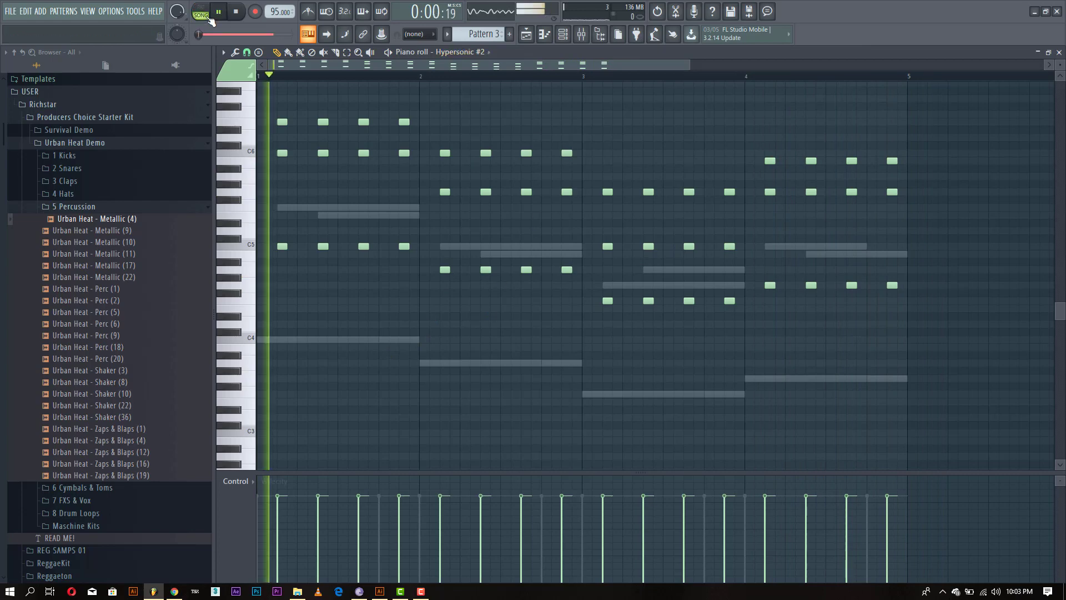
{"action": "key", "text": "Escape"}
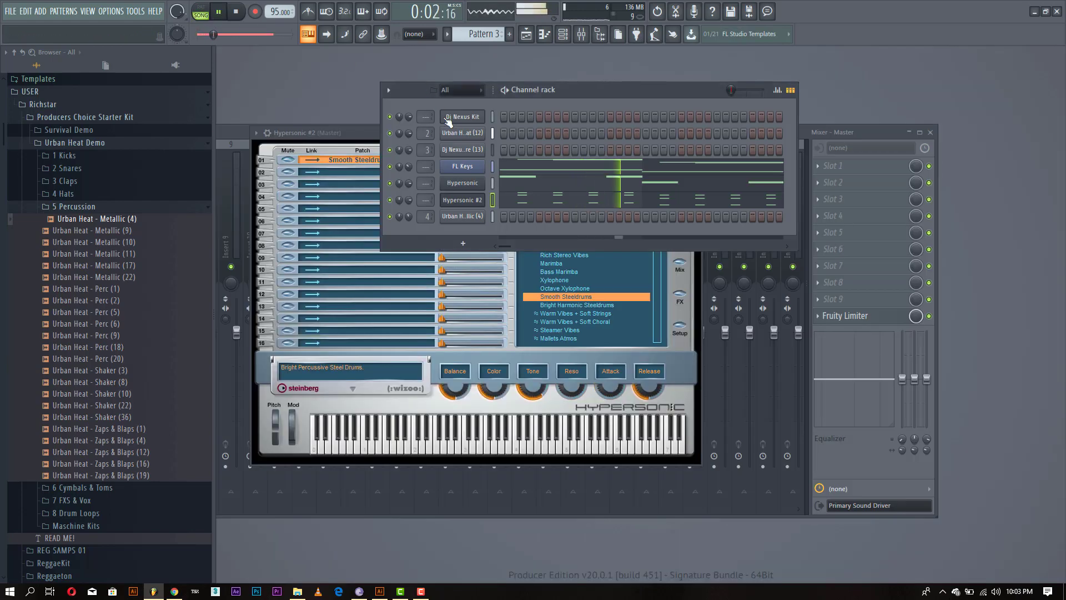
{"action": "key", "text": "space"}
Insert a Nexus instrument channel and load BR Hollywood Brass from its Classical category.
{"action": "right_click", "coordinate": [460, 203]}
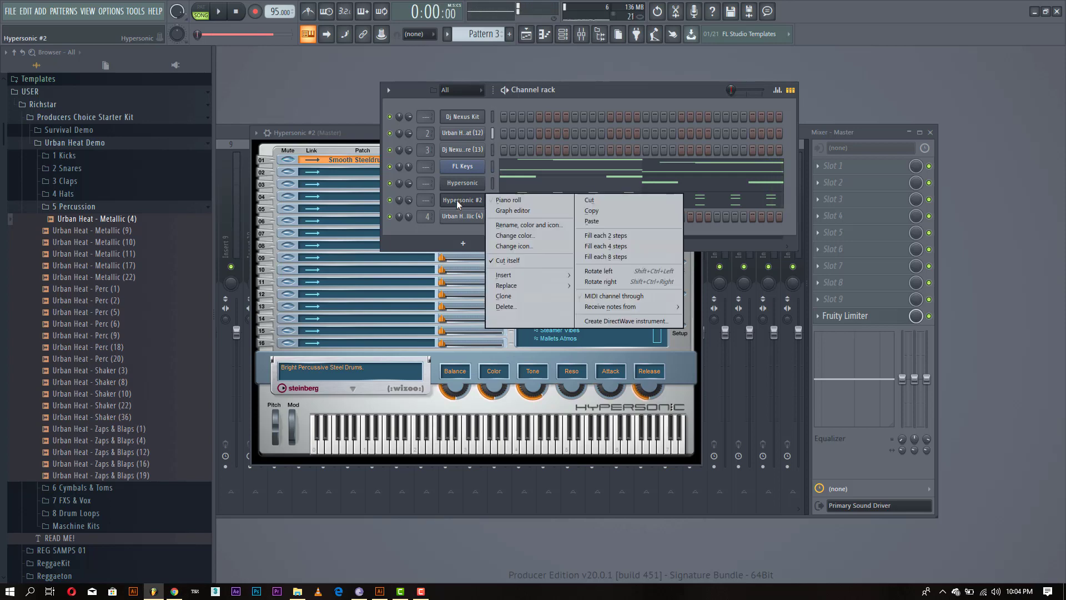
{"action": "mouse_move", "coordinate": [541, 275]}
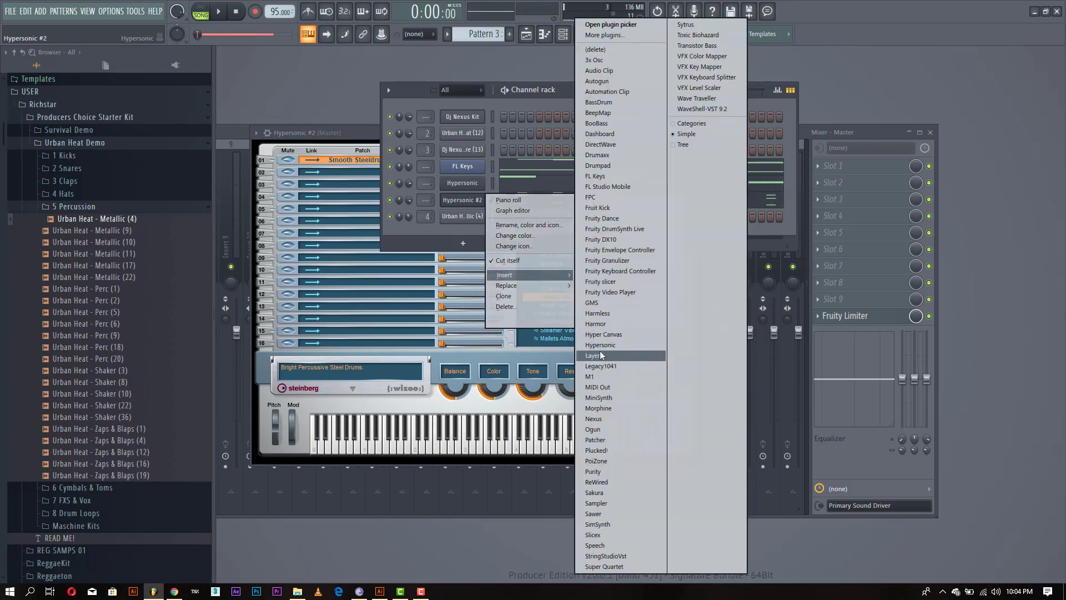
{"action": "left_click", "coordinate": [594, 419]}
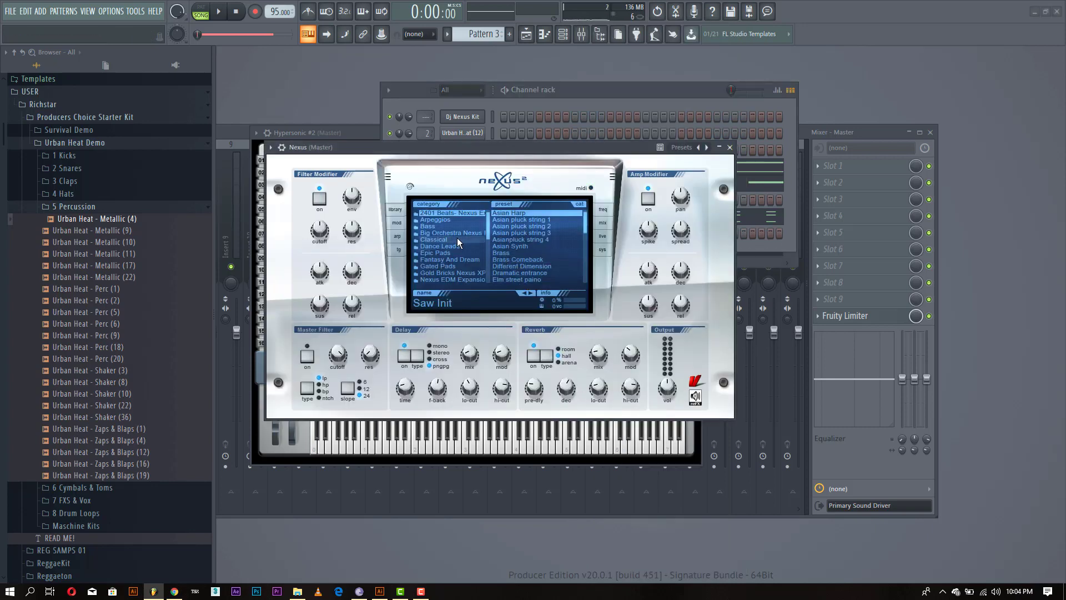
{"action": "left_click", "coordinate": [448, 240]}
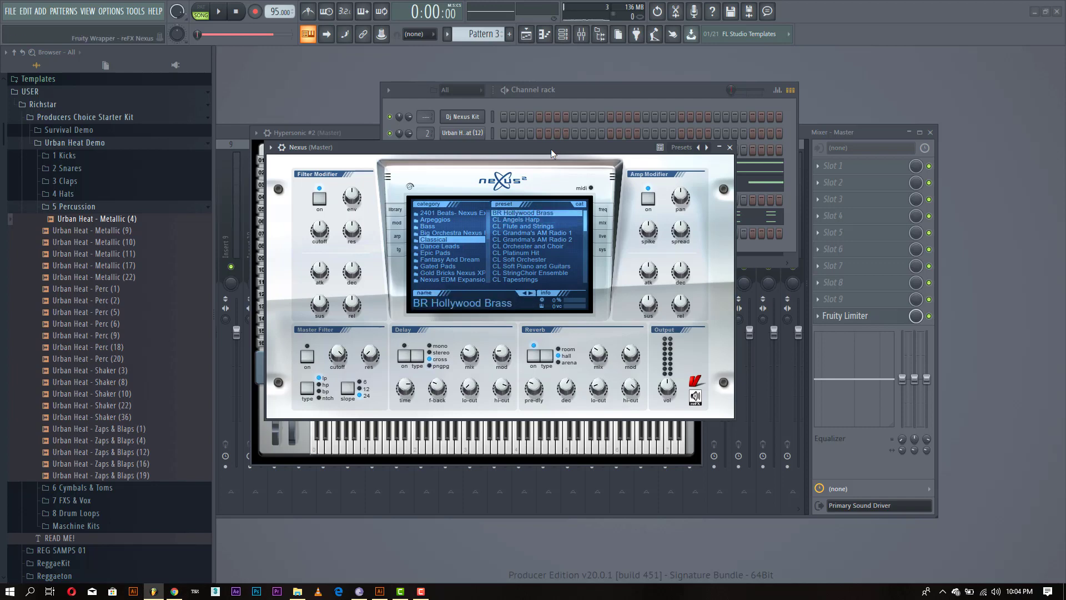
Open the Nexus piano roll and enter short bar 1 notes: C6 on beat 1, E6 on beat 2, C6 on beat 4, G6 half a beat after.
{"action": "left_click", "coordinate": [574, 110]}
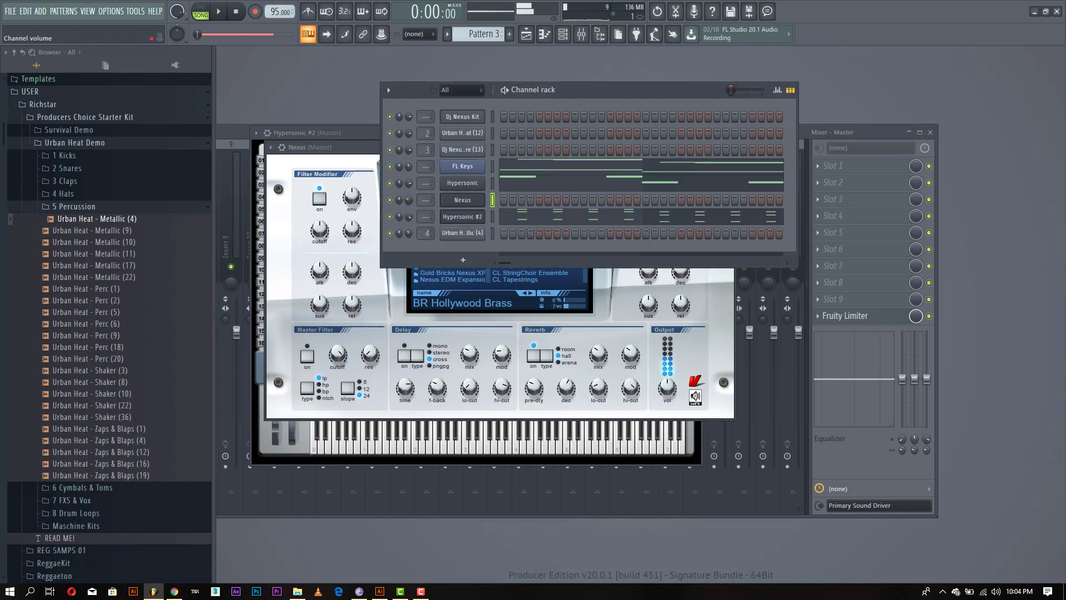
{"action": "right_click", "coordinate": [464, 203]}
{"action": "left_click", "coordinate": [494, 202]}
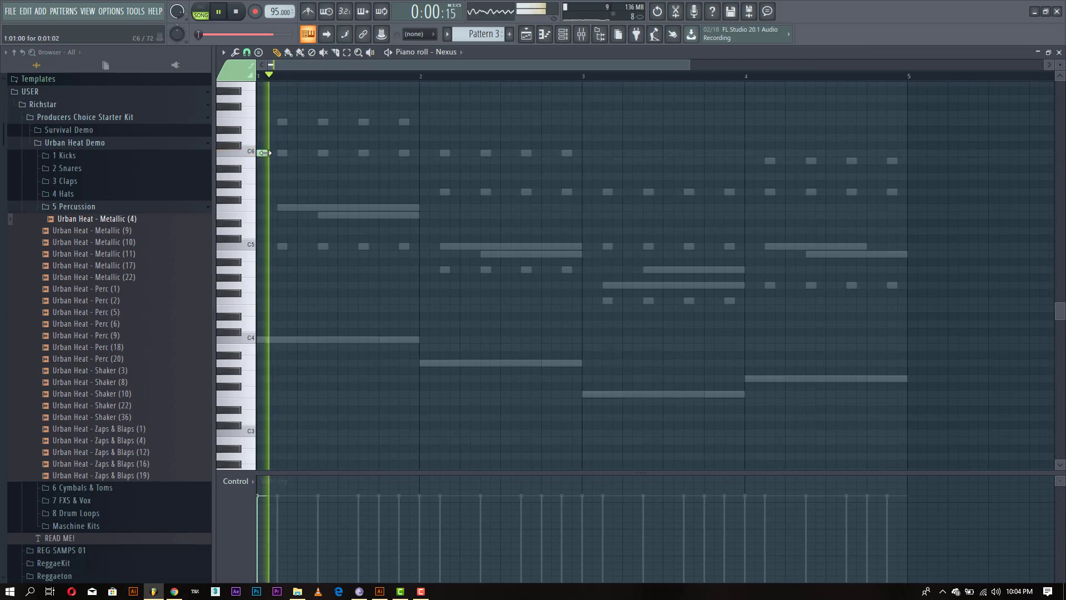
{"action": "key", "text": "space"}
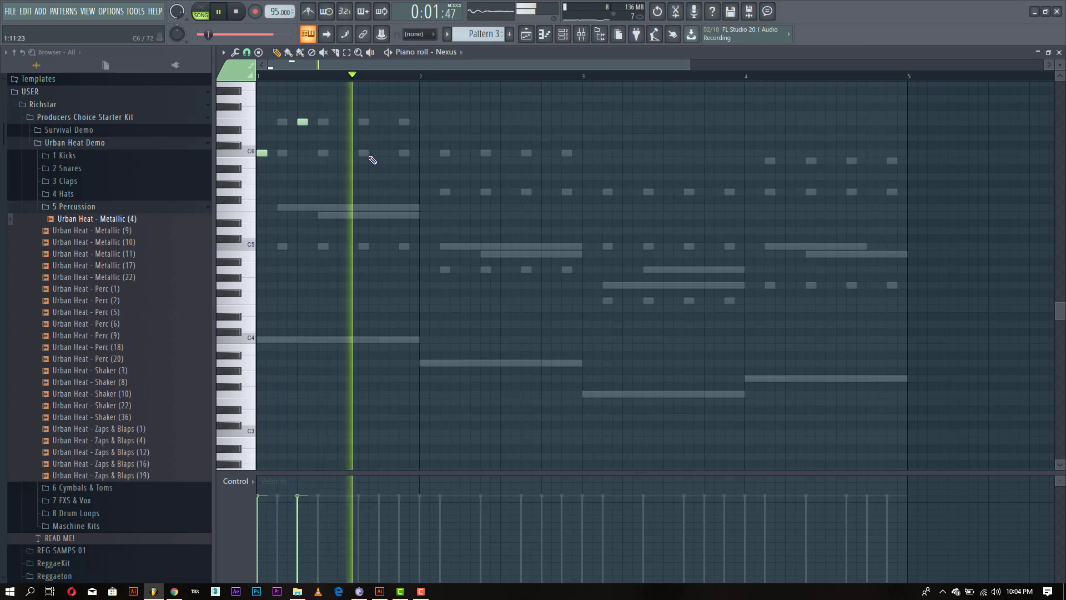
{"action": "key", "text": "space"}
{"action": "key", "text": "space"}
{"action": "left_click", "coordinate": [404, 121]}
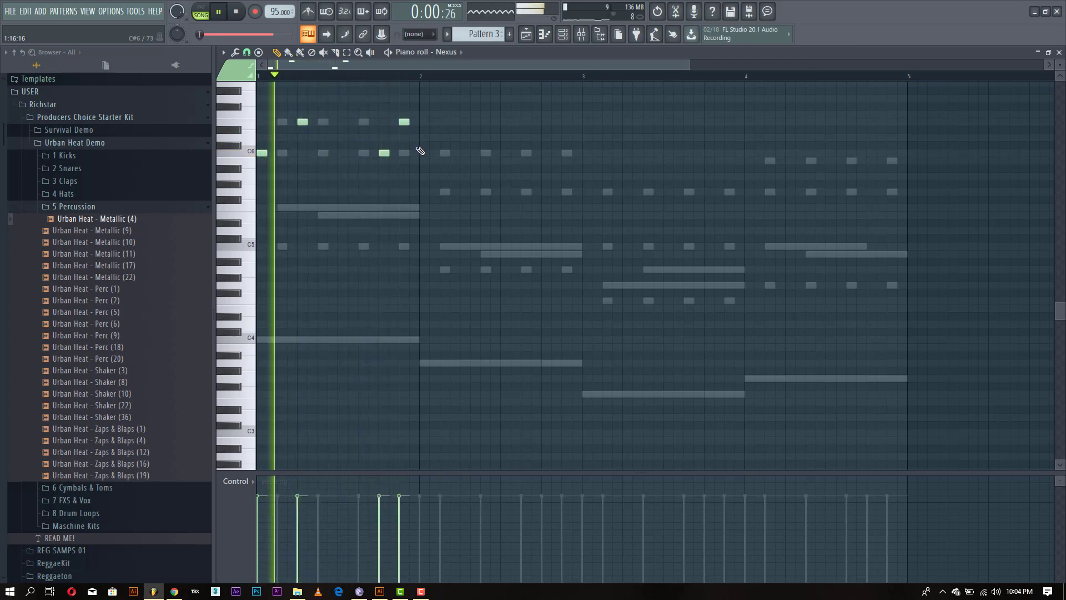
{"action": "left_click_drag", "start_coordinate": [405, 121], "coordinate": [406, 93]}
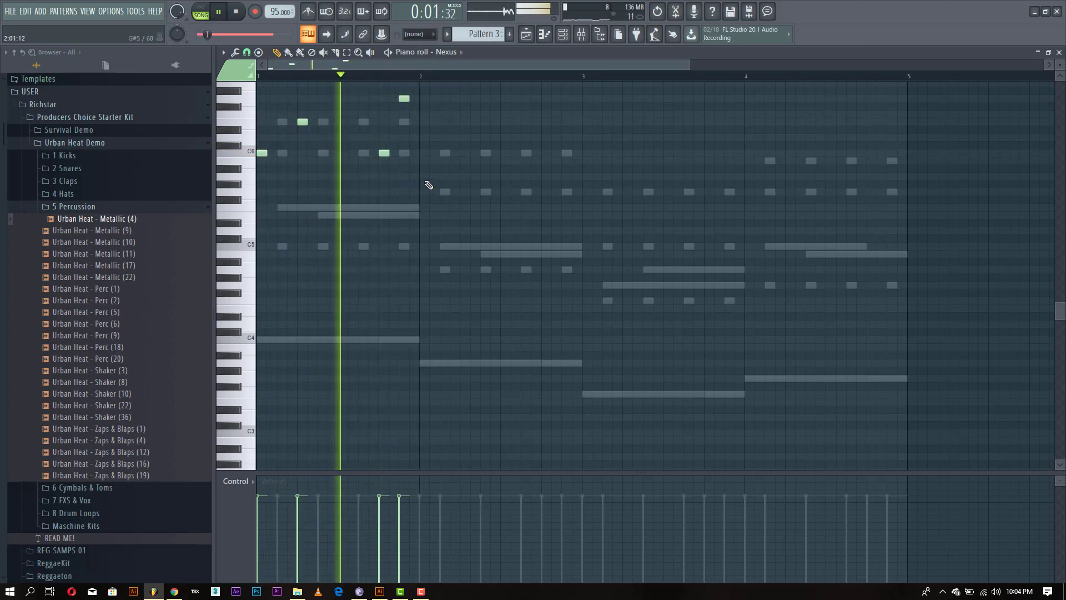
Add a short A4 on beat 1 and E6 on beat 2 of bar 2 in the Nexus part.
{"action": "key", "text": "space"}
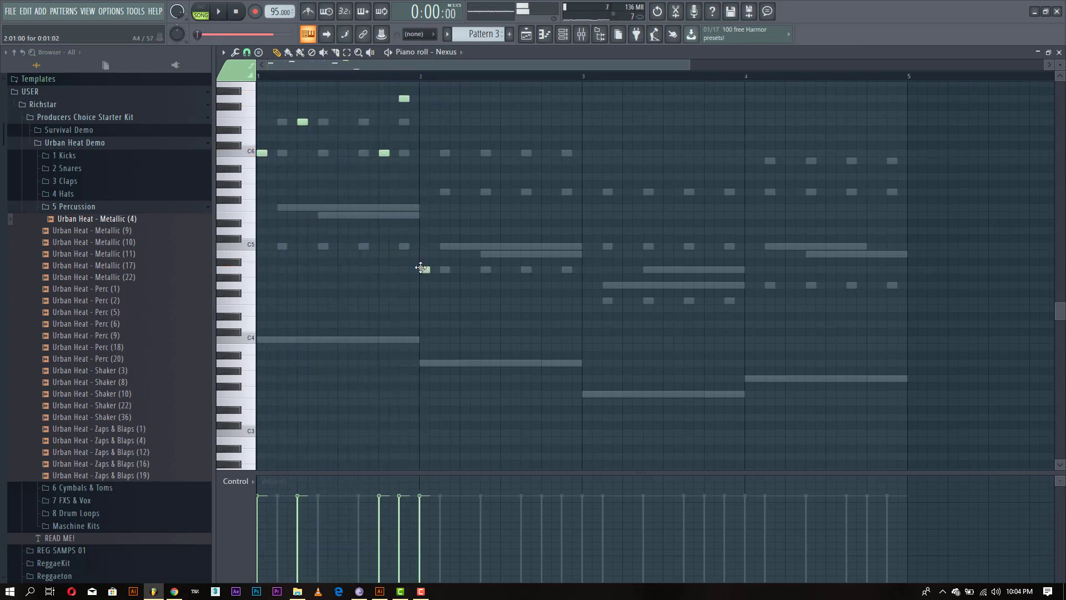
{"action": "key", "text": "space"}
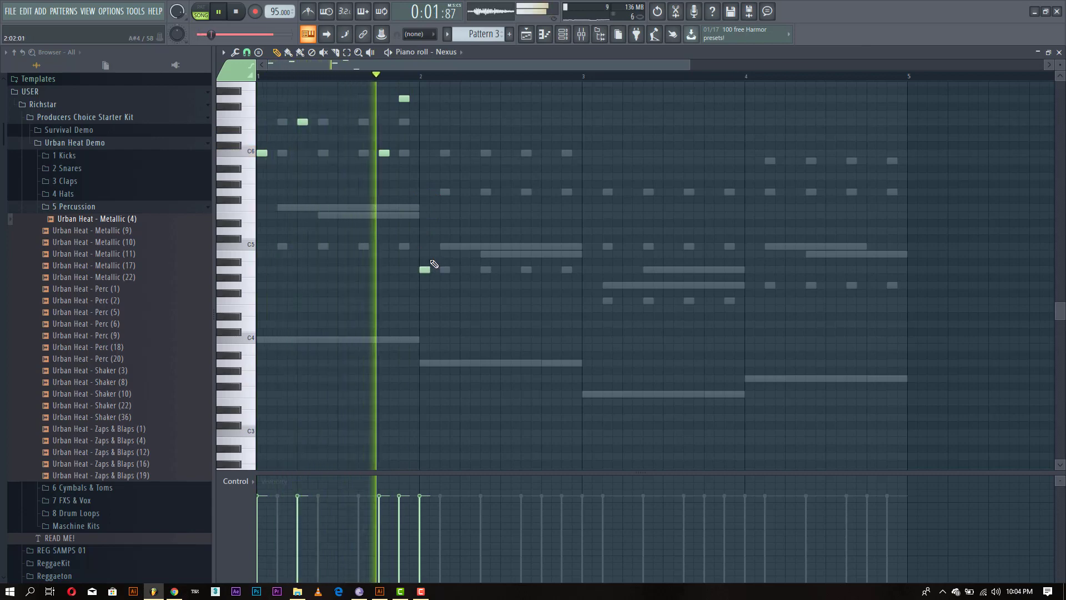
{"action": "key", "text": "space"}
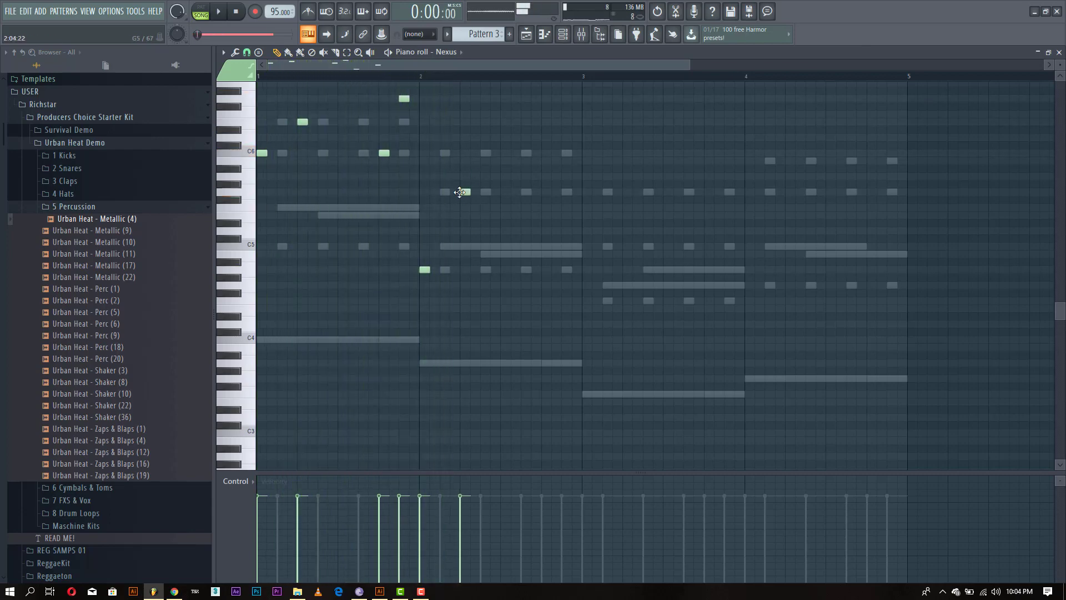
{"action": "key", "text": "space"}
{"action": "left_click_drag", "start_coordinate": [459, 193], "coordinate": [467, 121]}
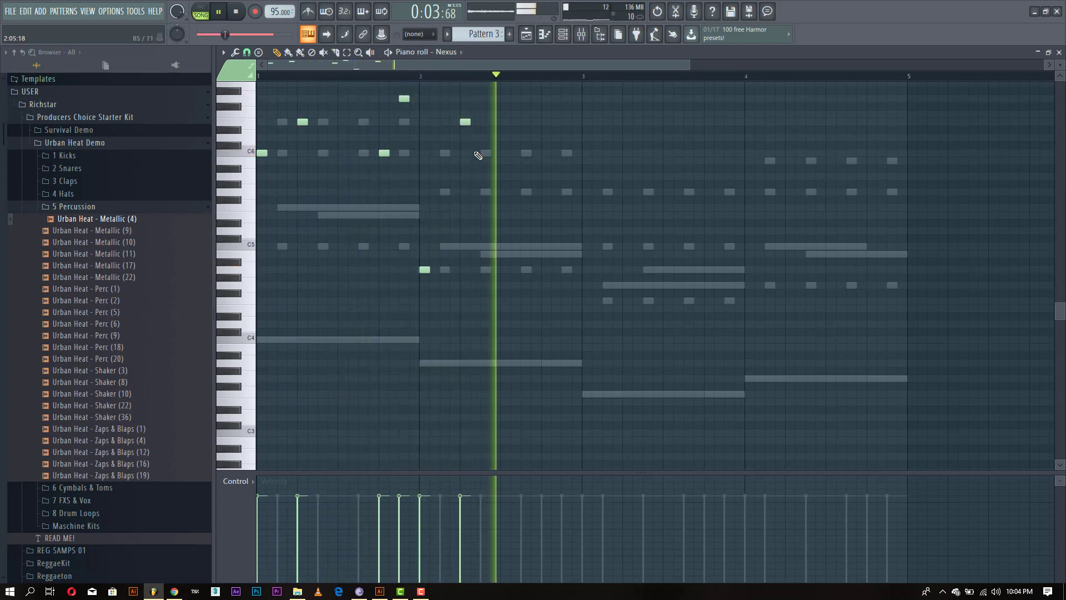
Complete bar 2 of the Nexus part with a short C6 on beat 4 and G6 half a beat after it.
{"action": "key", "text": "space"}
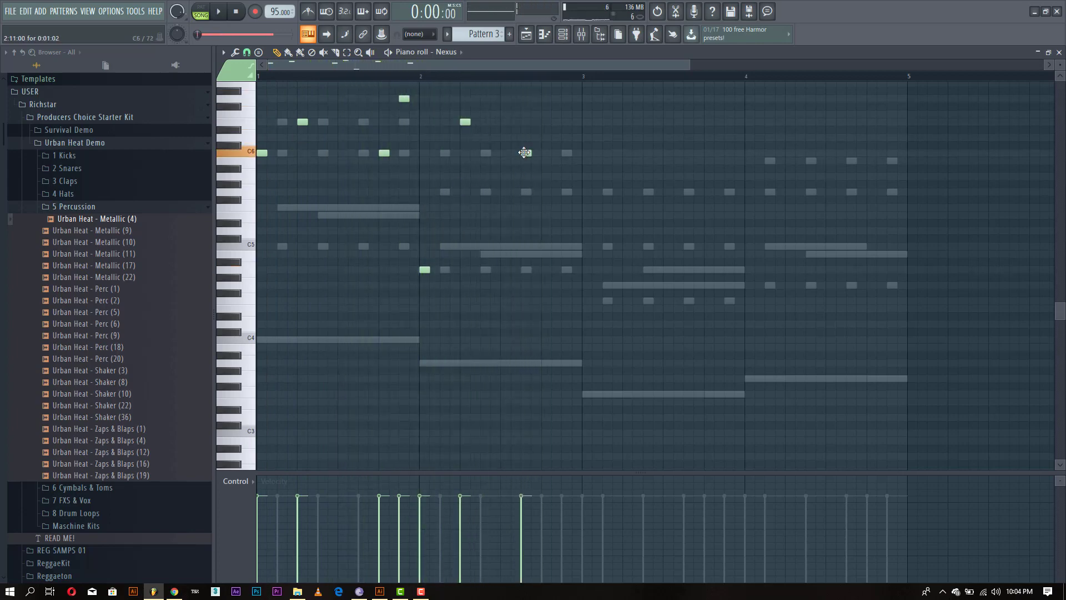
{"action": "key", "text": "space"}
{"action": "left_click", "coordinate": [554, 99]}
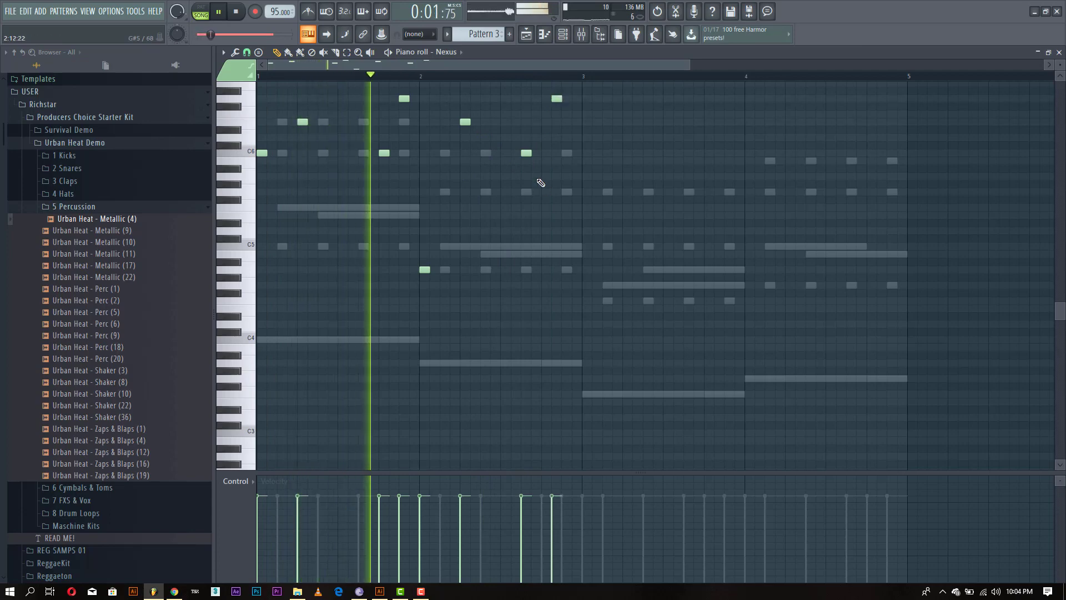
{"action": "left_click_drag", "start_coordinate": [525, 154], "coordinate": [542, 154]}
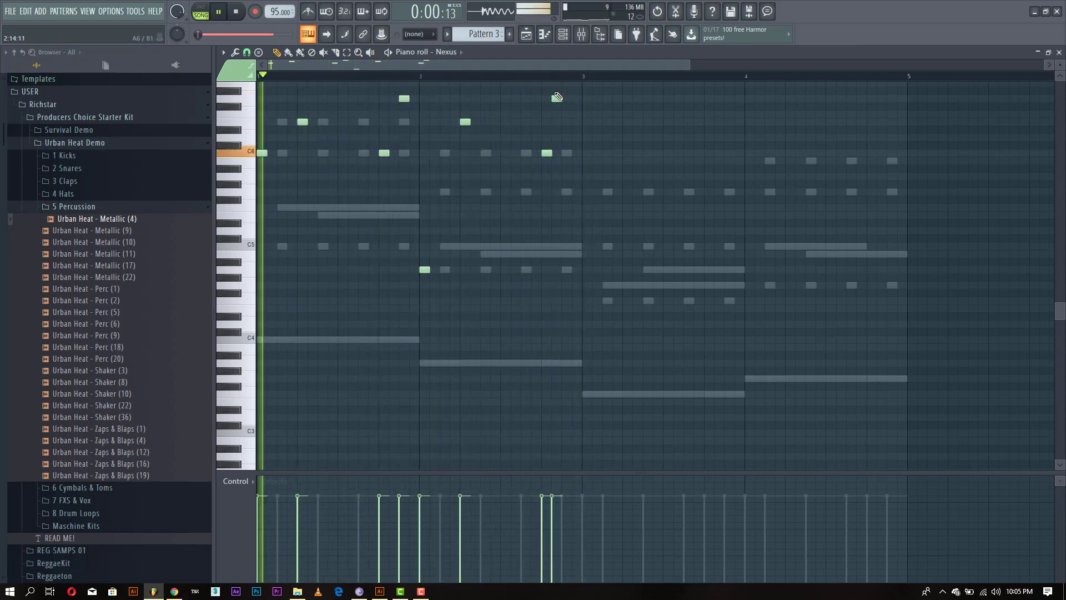
{"action": "left_click_drag", "start_coordinate": [557, 98], "coordinate": [566, 97]}
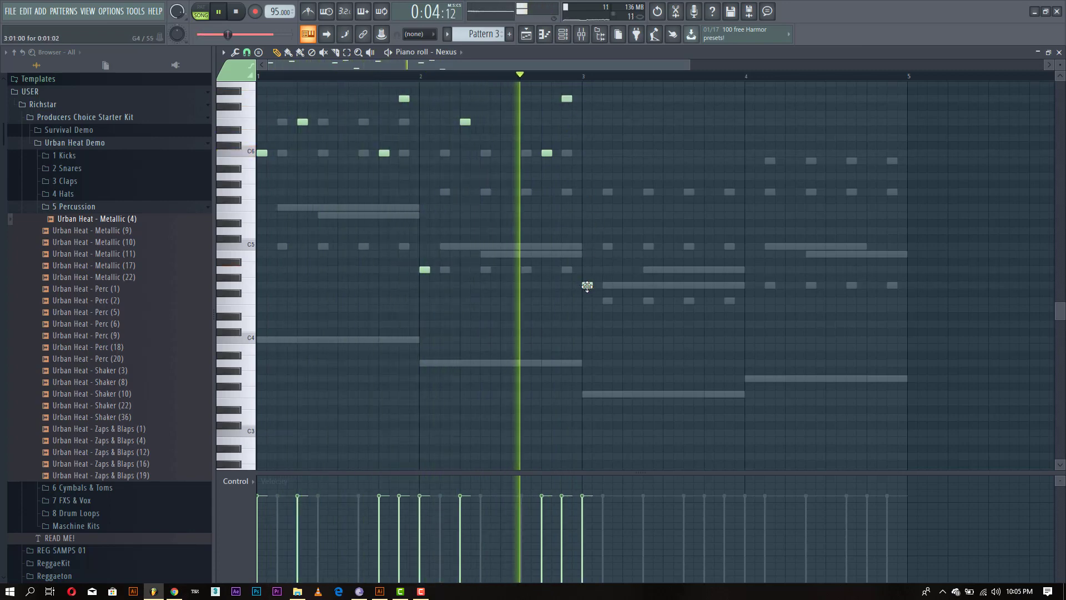
Start bar 3 of the Nexus part with a short C5 on beat 1 and A5 on beat 2.
{"action": "left_click", "coordinate": [586, 285]}
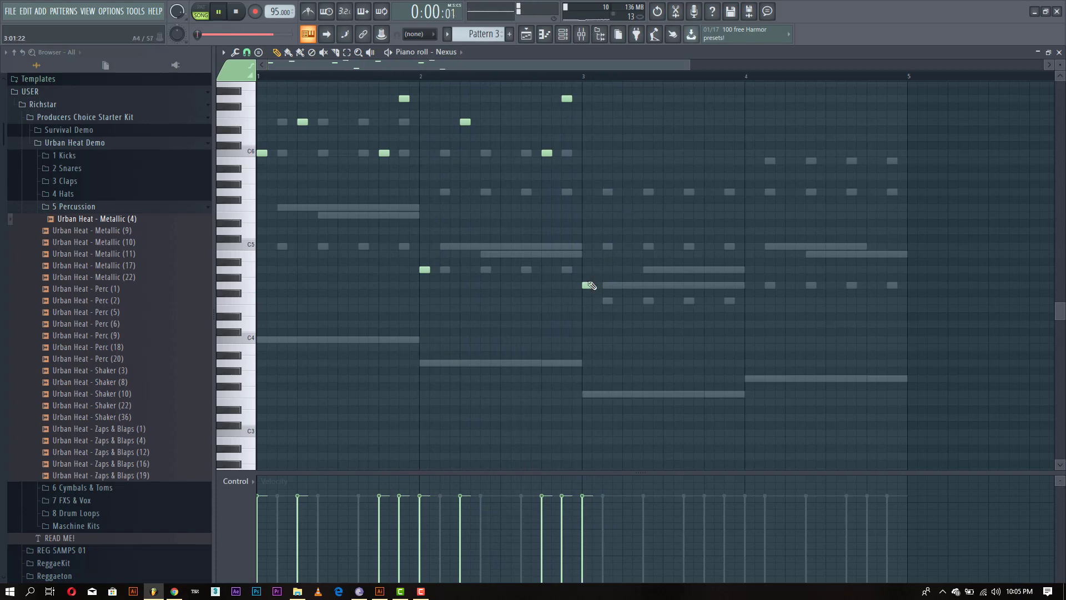
{"action": "left_click_drag", "start_coordinate": [589, 284], "coordinate": [586, 245]}
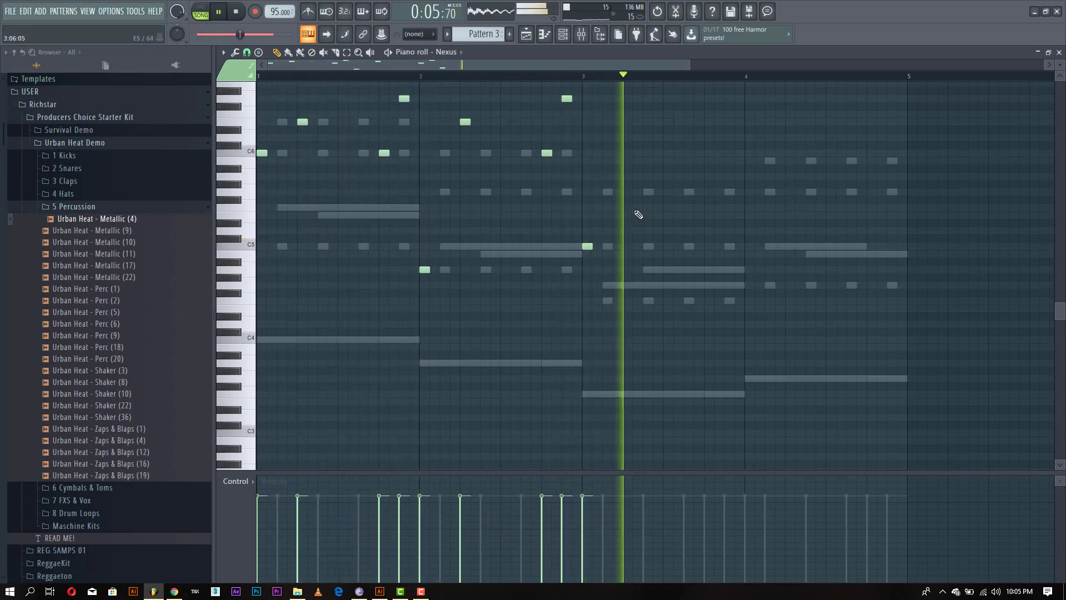
{"action": "left_click", "coordinate": [628, 192]}
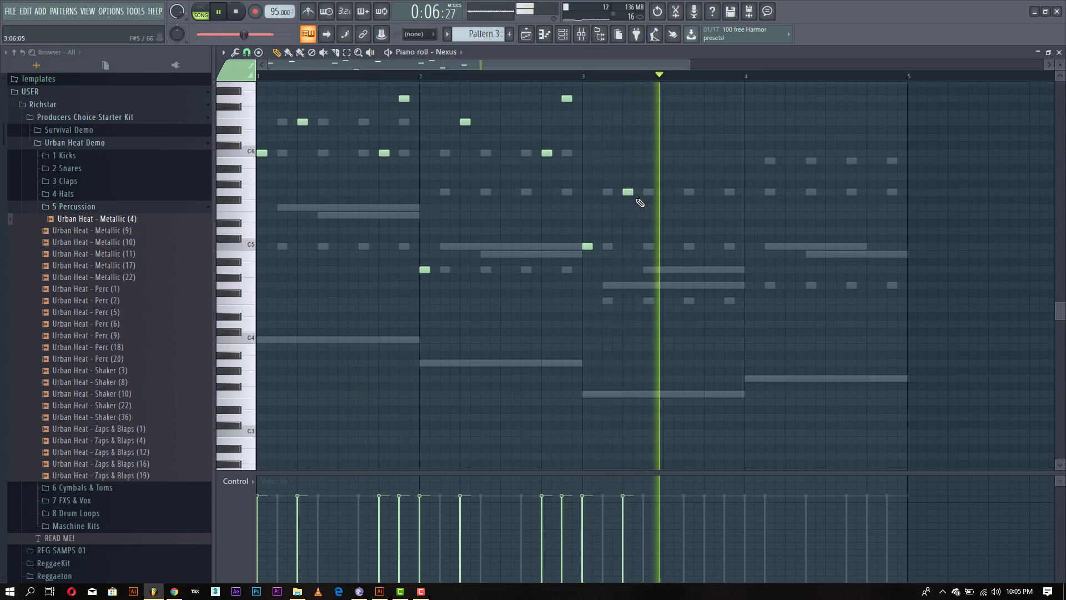
{"action": "left_click_drag", "start_coordinate": [628, 192], "coordinate": [628, 176]}
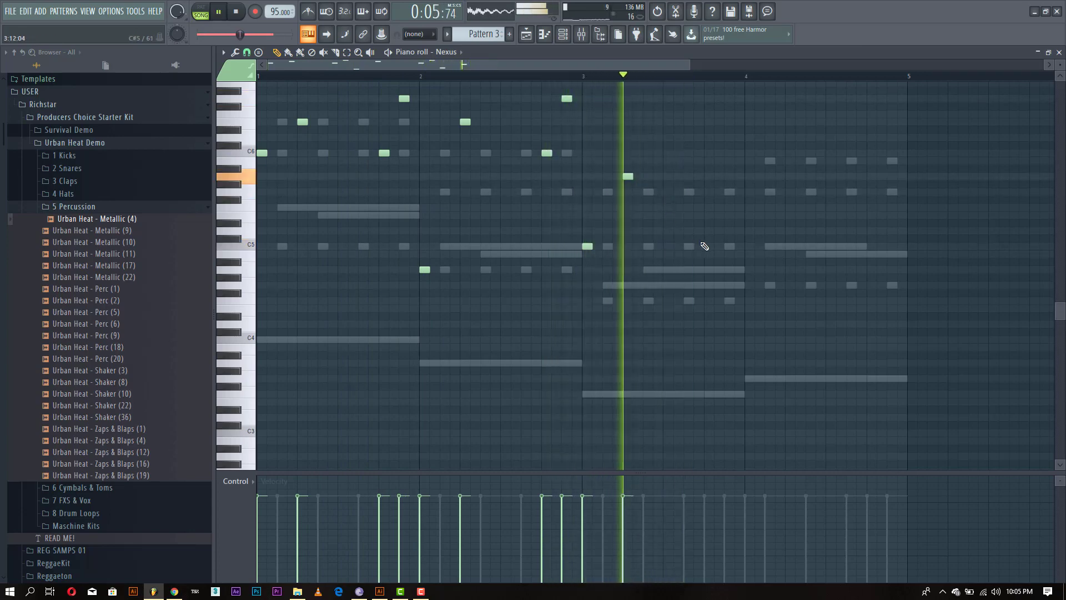
Finish bar 3 with a short A5 on beat 4 and B5 half a beat after it, and start bar 4 with G5.
{"action": "left_click", "coordinate": [709, 176]}
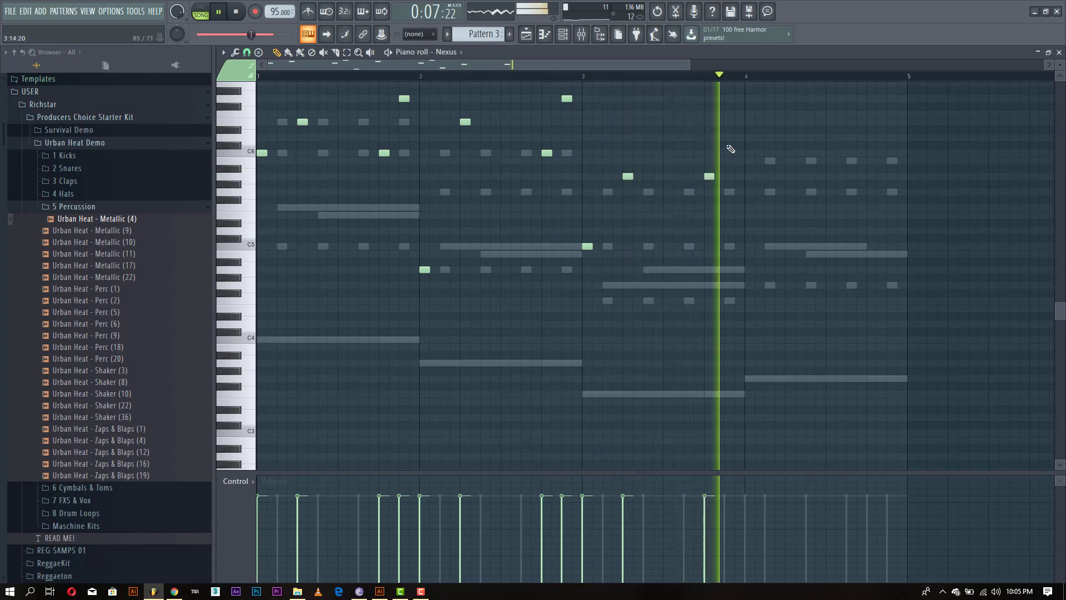
{"action": "left_click", "coordinate": [729, 114]}
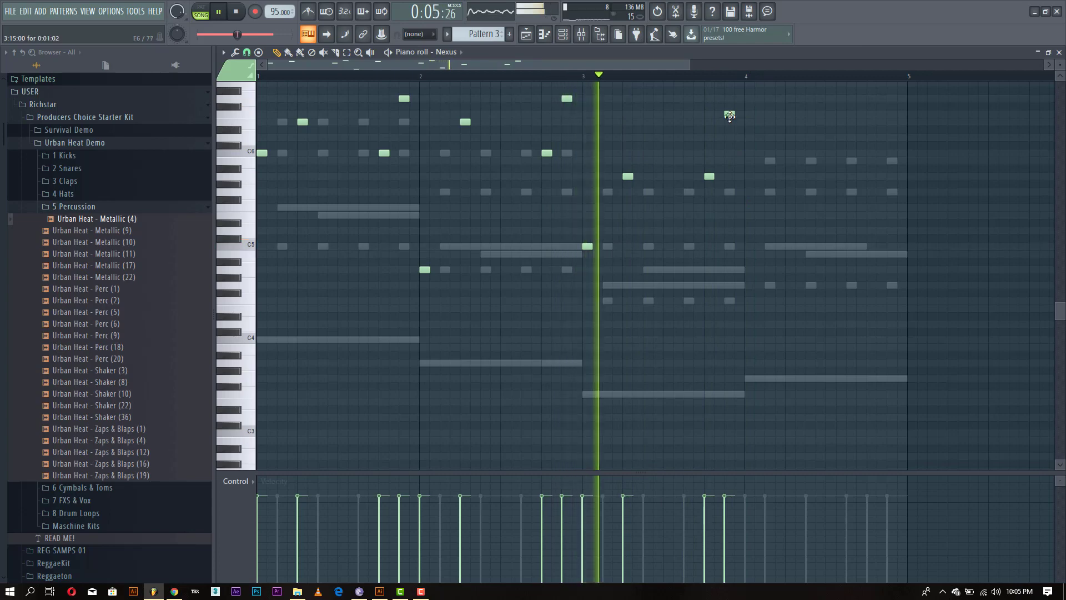
{"action": "left_click_drag", "start_coordinate": [729, 116], "coordinate": [727, 162]}
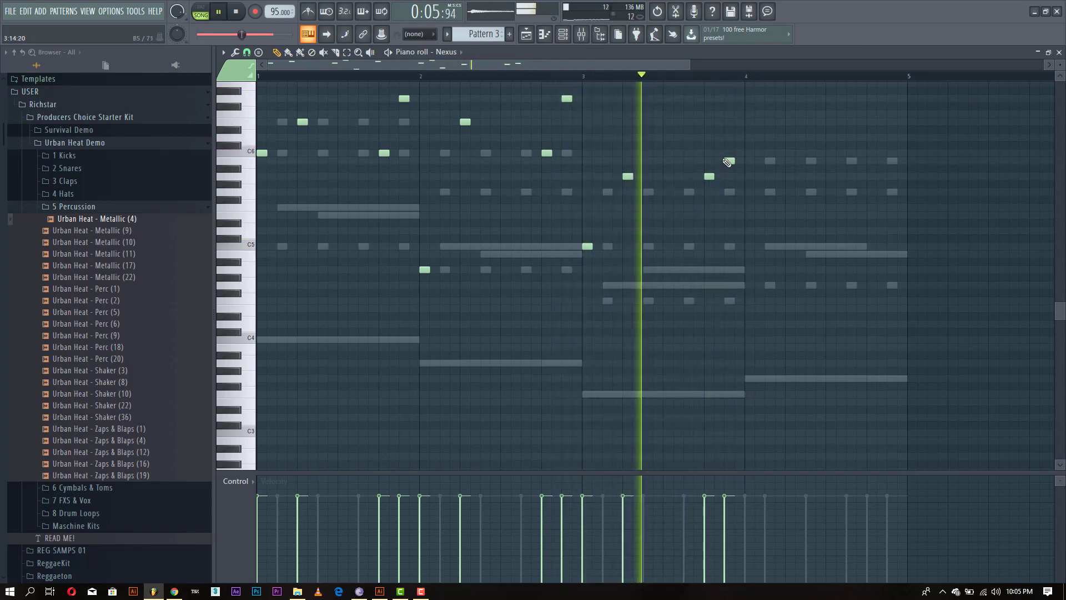
{"action": "left_click", "coordinate": [750, 192]}
{"action": "key", "text": "space"}
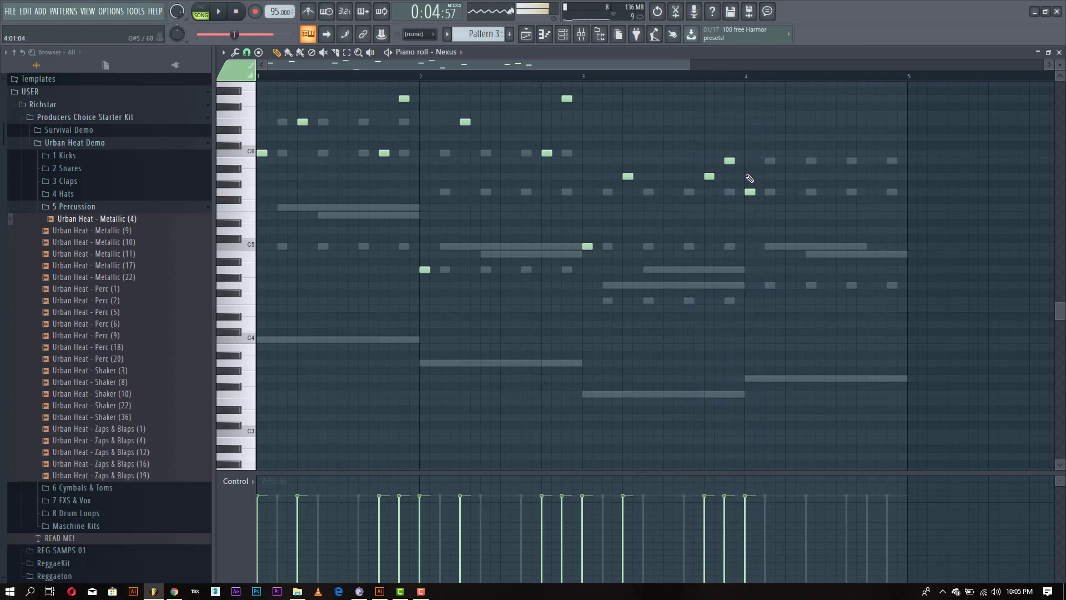
Raise the last note of bar 3 to C6 and the first note of bar 4 to B5 in the Nexus part.
{"action": "key", "text": "space"}
{"action": "left_click_drag", "start_coordinate": [728, 160], "coordinate": [729, 150]}
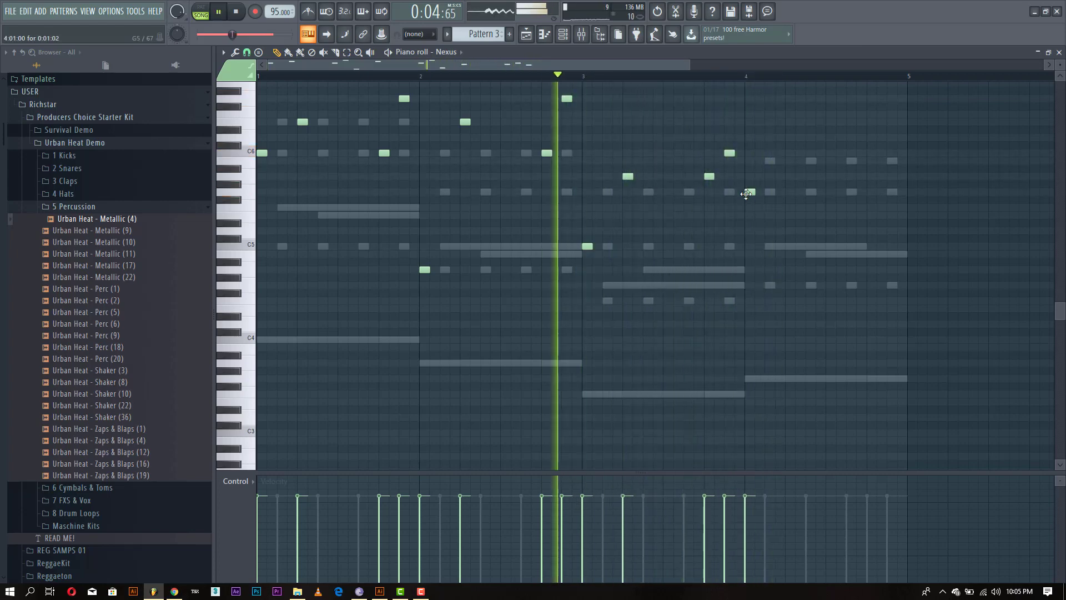
{"action": "left_click_drag", "start_coordinate": [746, 193], "coordinate": [745, 160]}
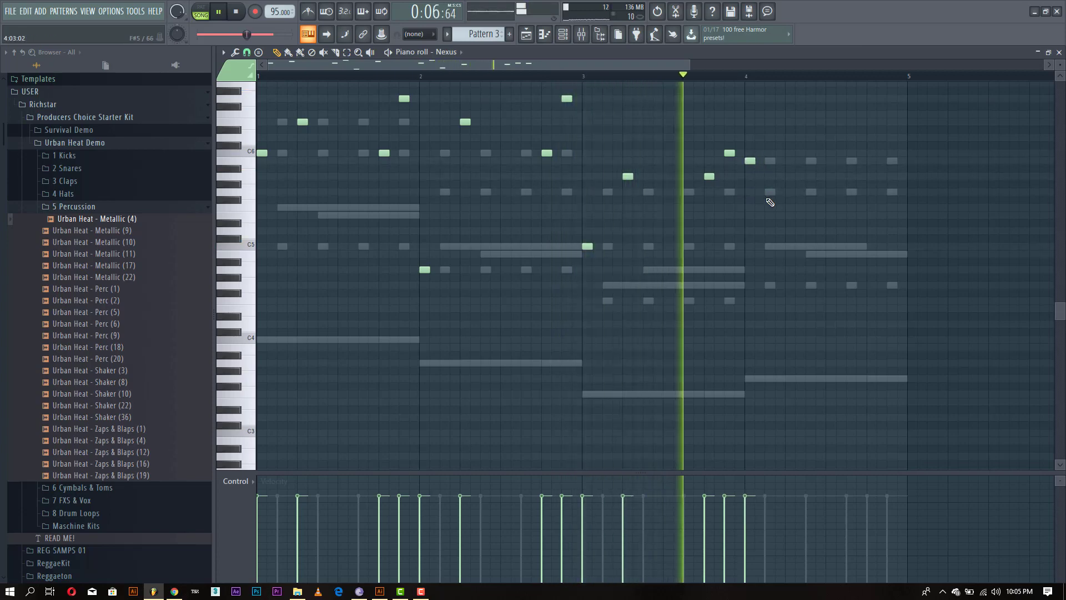
{"action": "key", "text": "space"}
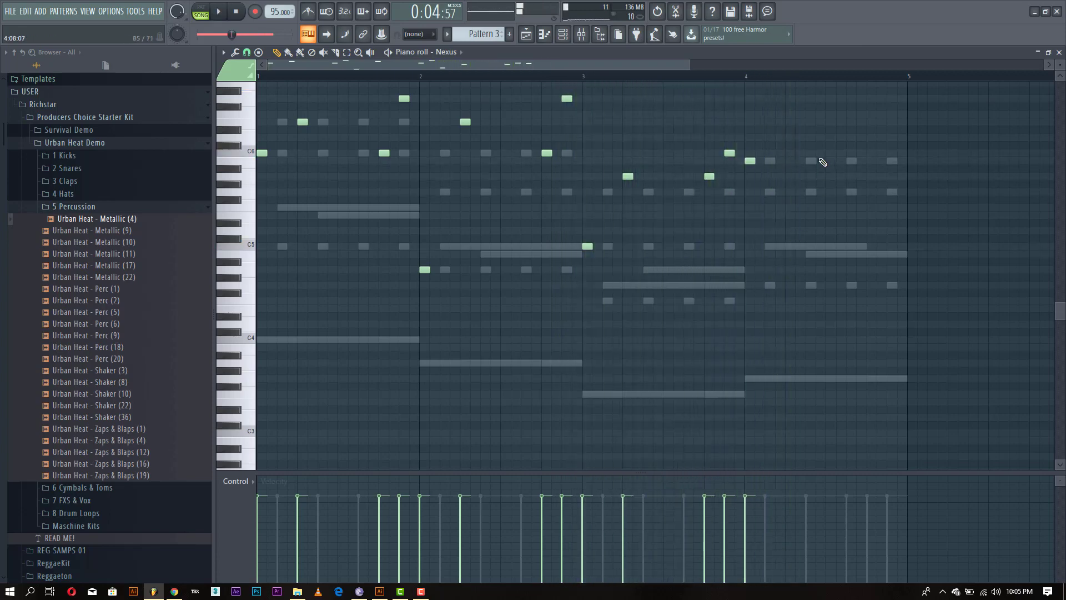
Add a short B5 on beat 2 of bar 4 in the Nexus part and play it back.
{"action": "key", "text": "space"}
{"action": "scroll", "coordinate": [824, 209], "scroll_direction": "up", "scroll_amount": 2}
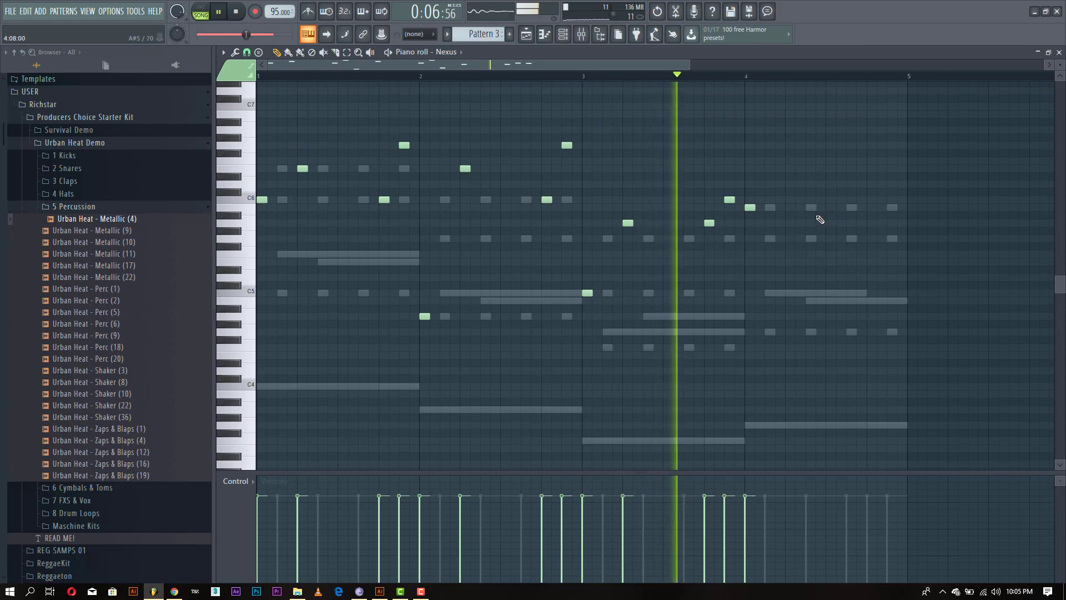
{"action": "key", "text": "space"}
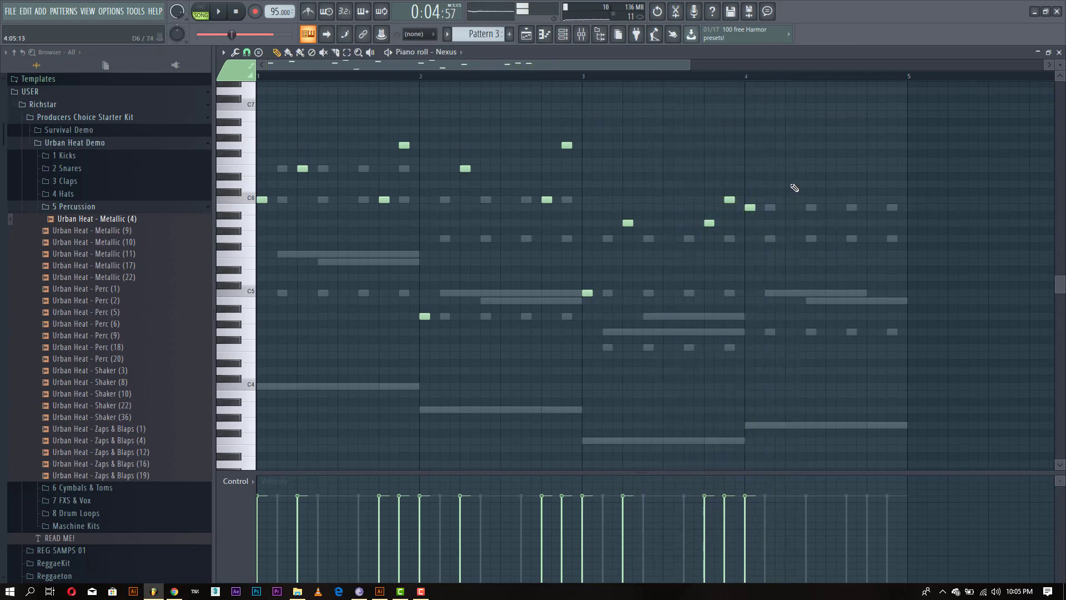
{"action": "key", "text": "space"}
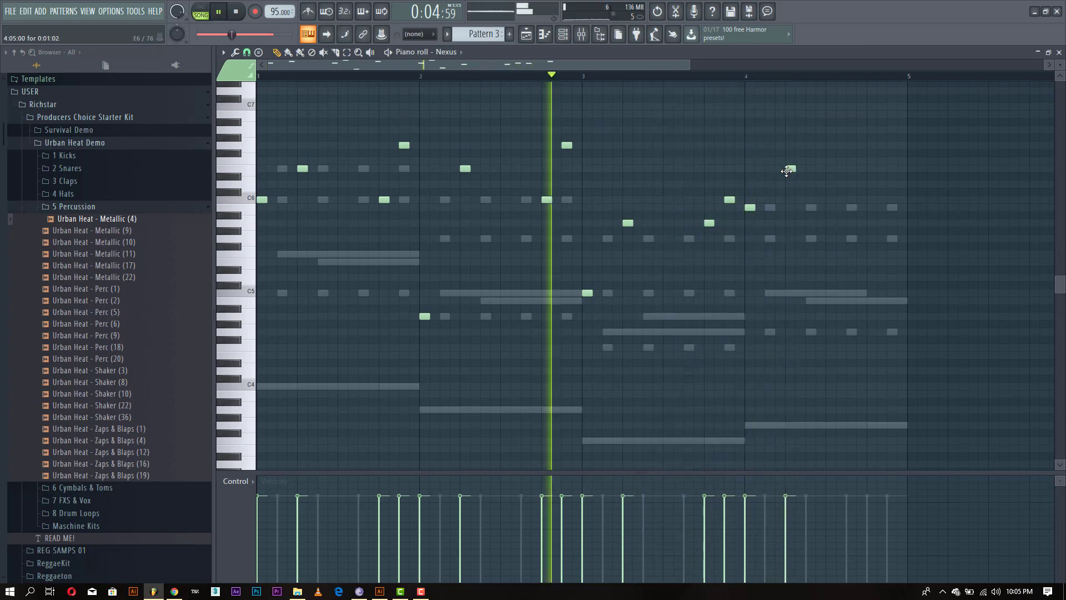
{"action": "left_click_drag", "start_coordinate": [786, 167], "coordinate": [786, 207]}
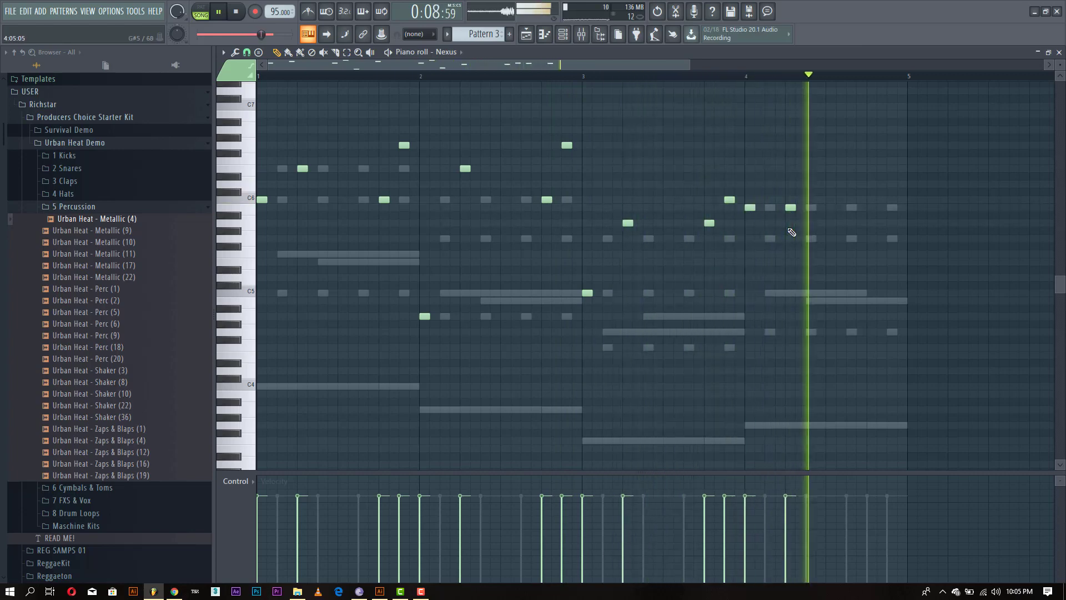
{"action": "key", "text": "space"}
Finish bar 4 with a short B5 half a beat before beat 4, D6 on beat 4 and B5 half a beat after it.
{"action": "left_click", "coordinate": [851, 207]}
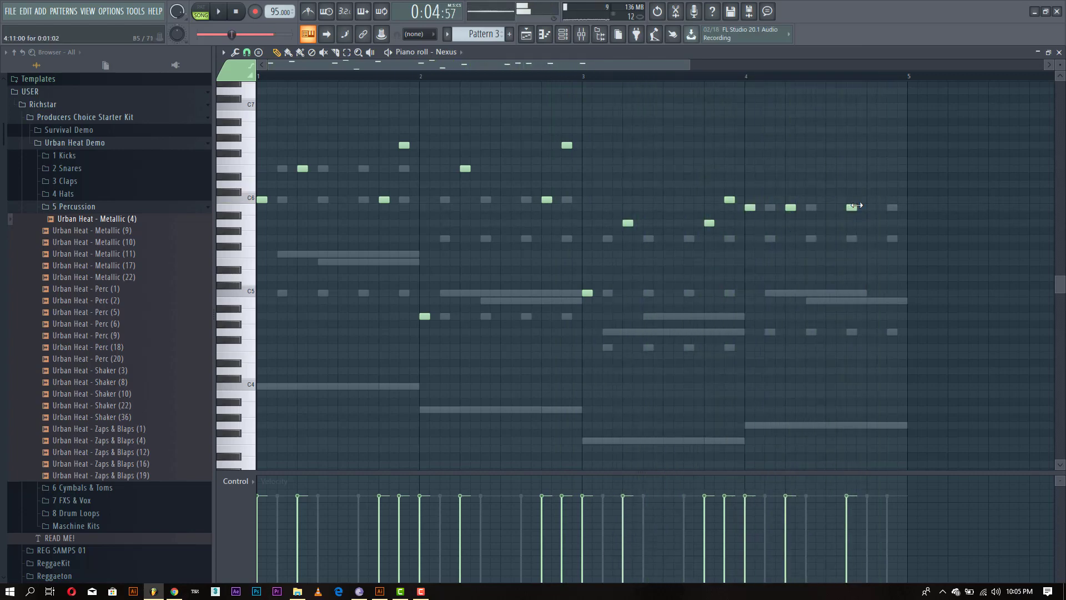
{"action": "left_click", "coordinate": [873, 185]}
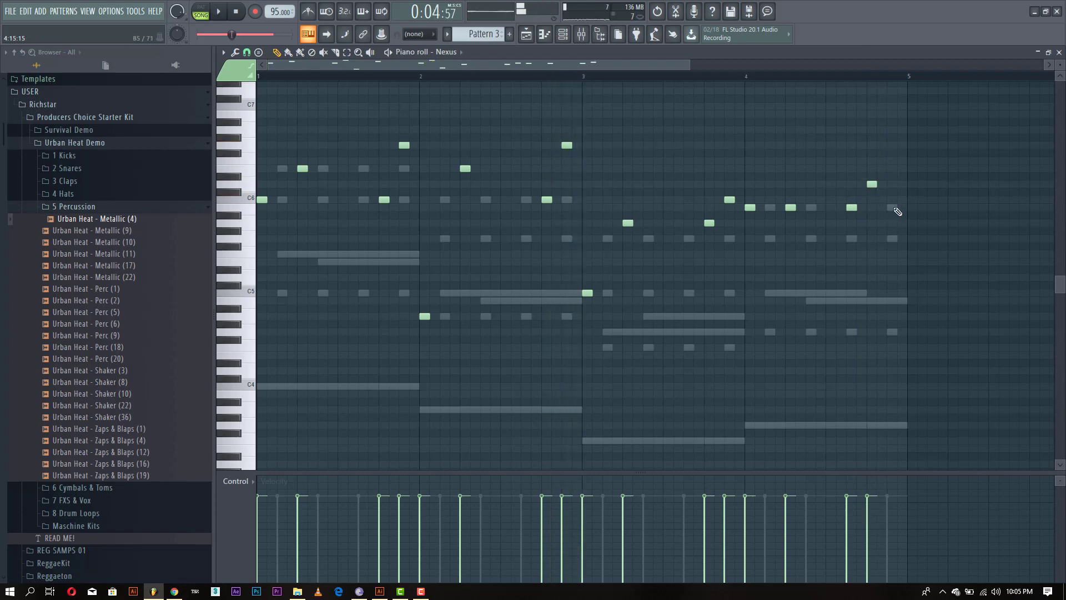
{"action": "key", "text": "space"}
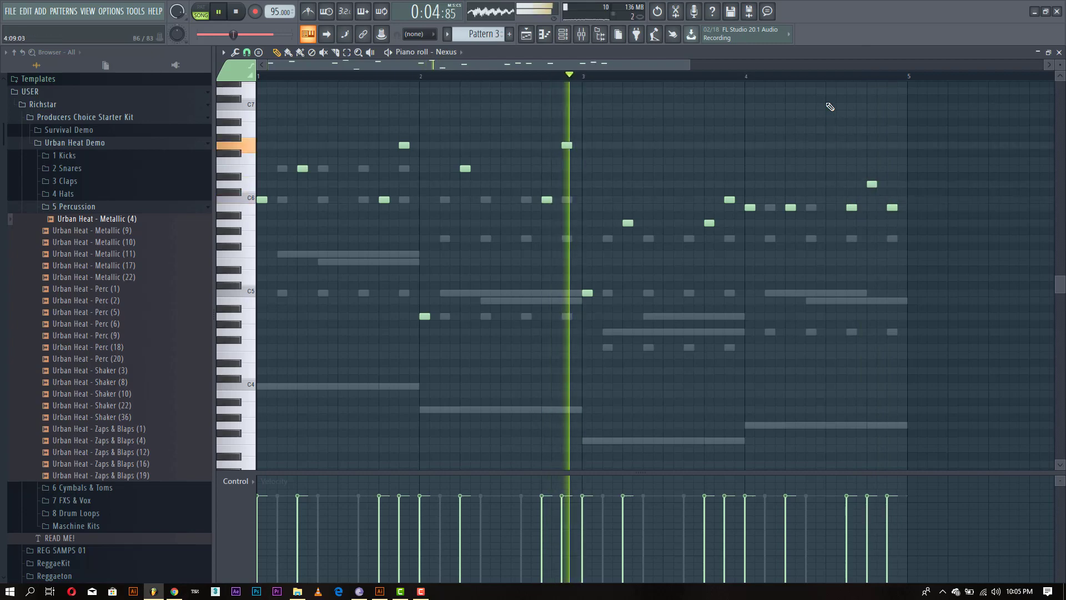
{"action": "left_click", "coordinate": [824, 80]}
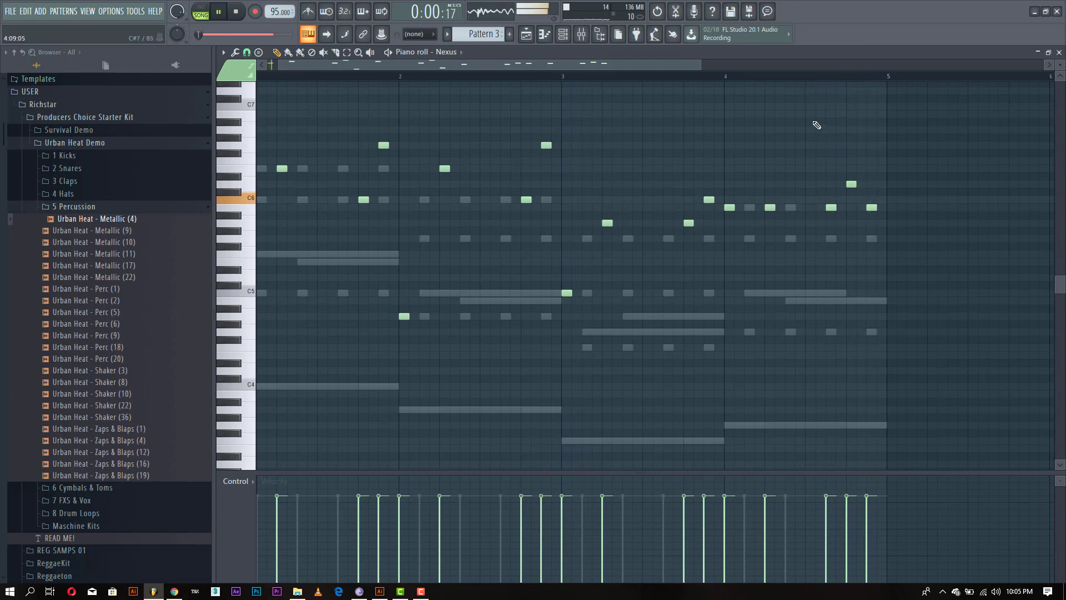
Close the Nexus piano roll, clone the Nexus channel and stop playback.
{"action": "left_click", "coordinate": [1059, 52]}
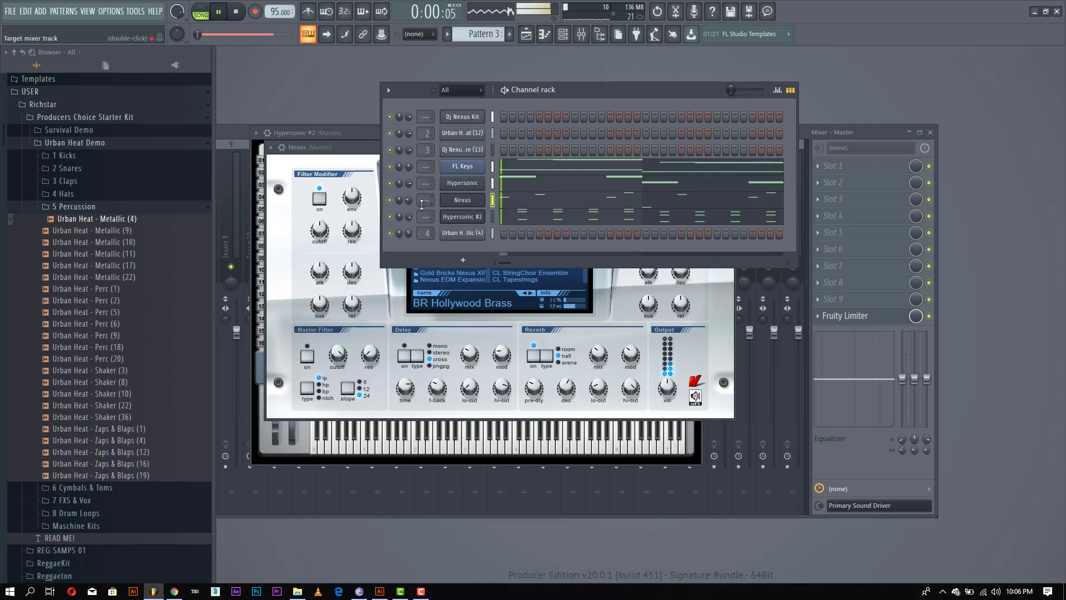
{"action": "left_click_drag", "start_coordinate": [410, 201], "coordinate": [410, 207]}
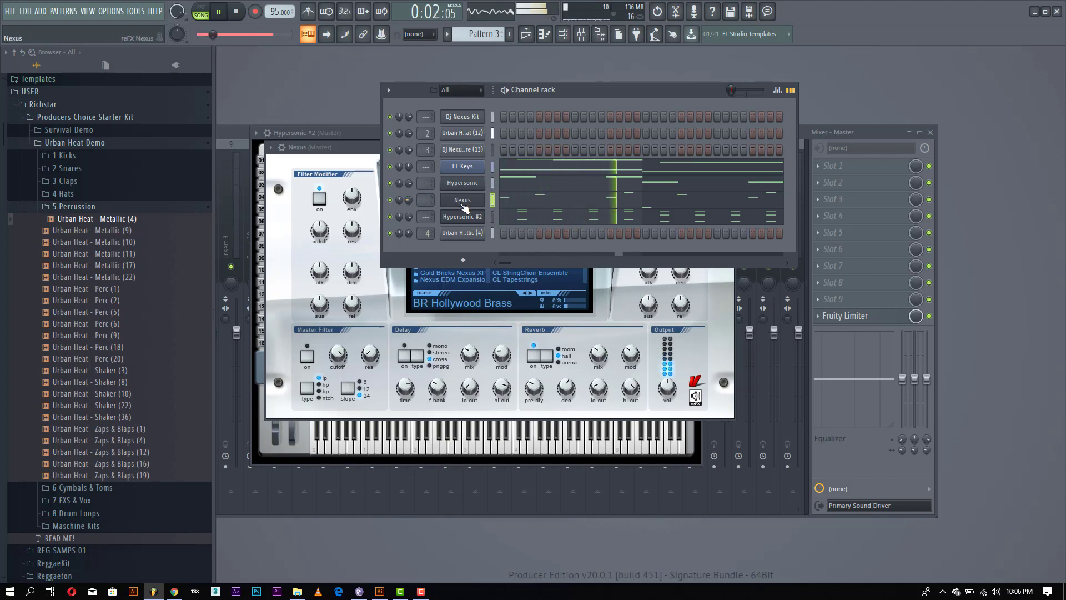
{"action": "right_click", "coordinate": [470, 200]}
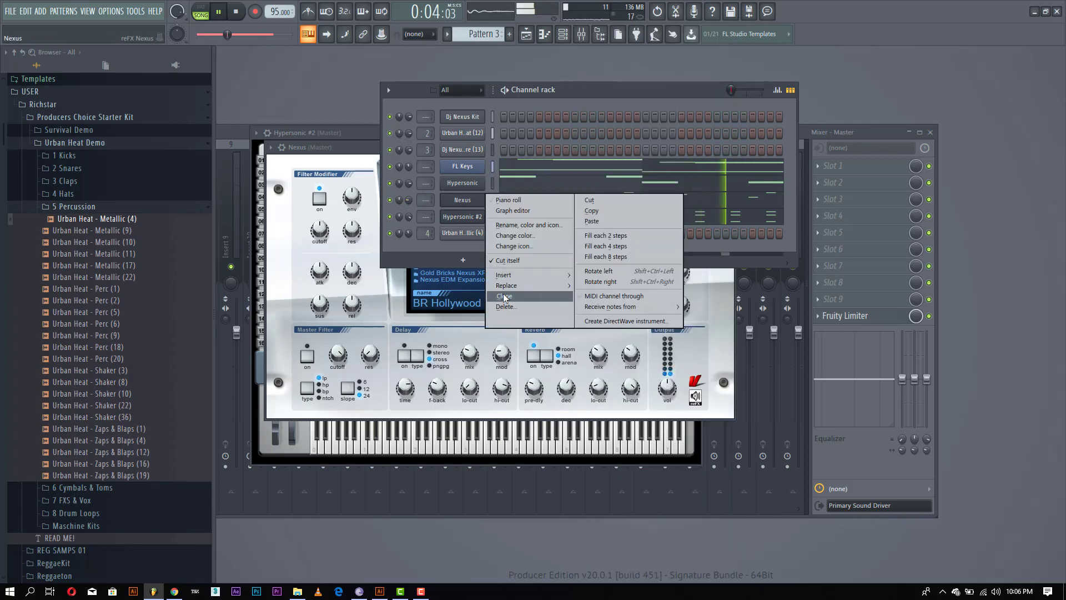
{"action": "left_click", "coordinate": [505, 297]}
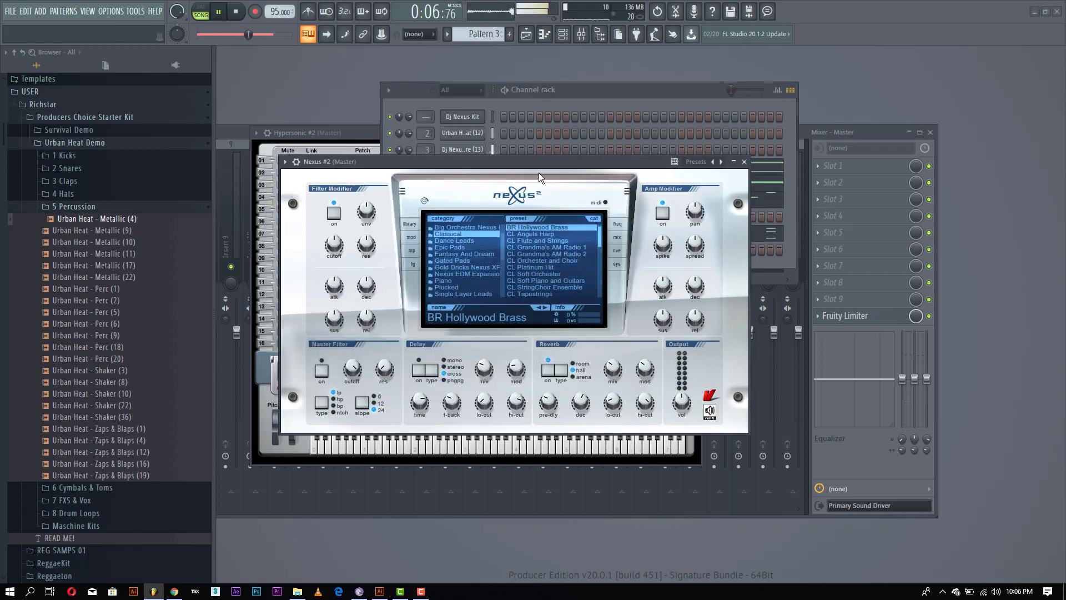
{"action": "key", "text": "space"}
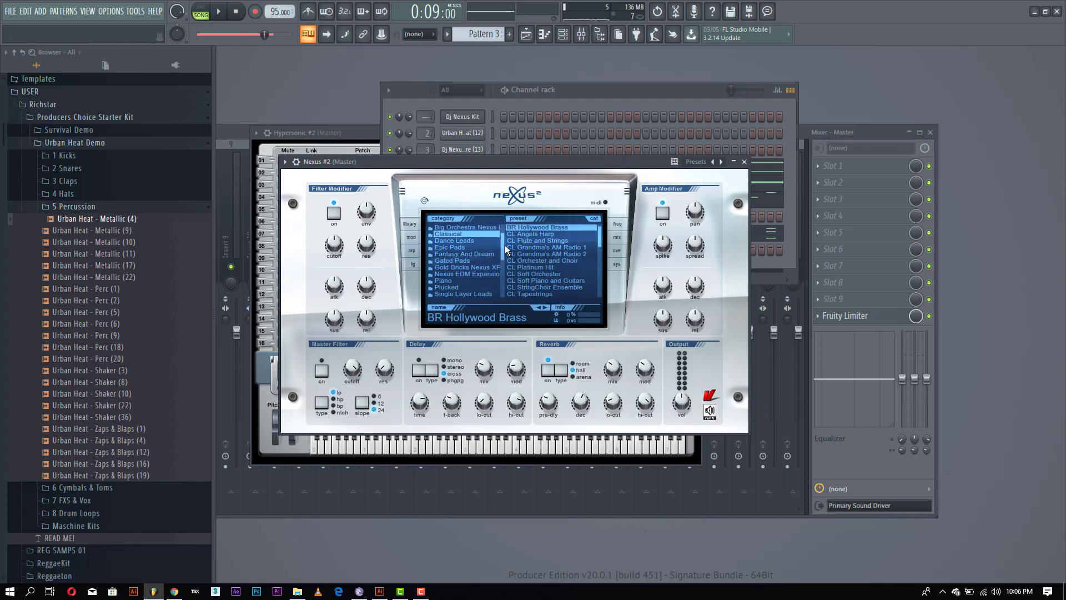
Try the Arpeggios presets AR Baroque Renaissance, AR Bullet Time and AR Dance Pattern 1 in the cloned Nexus.
{"action": "mouse_move", "coordinate": [504, 254]}
{"action": "left_mouse_down"}
{"action": "mouse_move", "coordinate": [502, 275]}
{"action": "mouse_move", "coordinate": [507, 245]}
{"action": "left_mouse_up"}
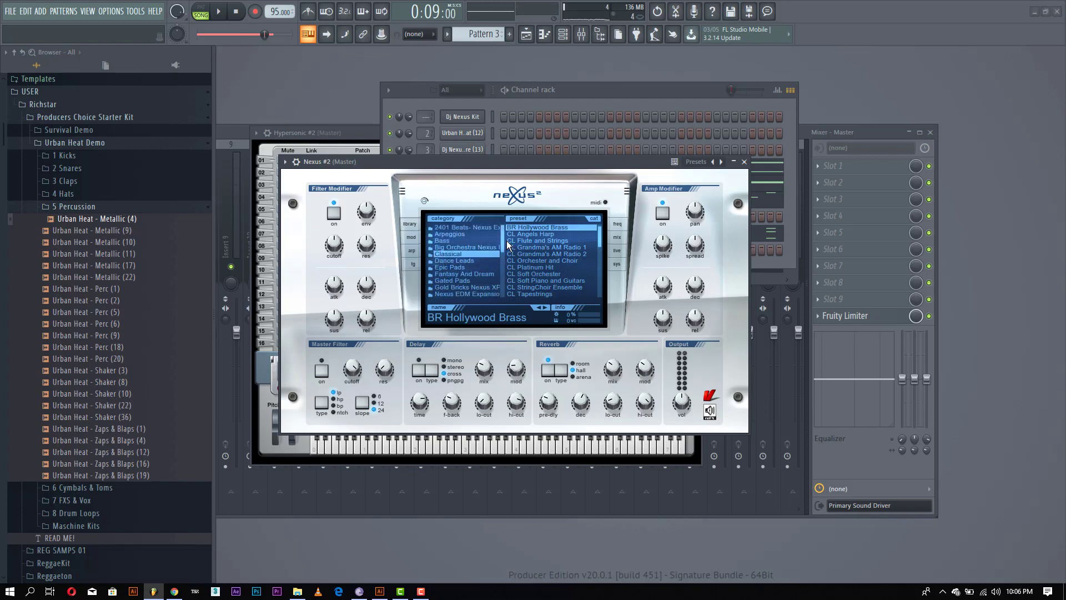
{"action": "left_click", "coordinate": [474, 235]}
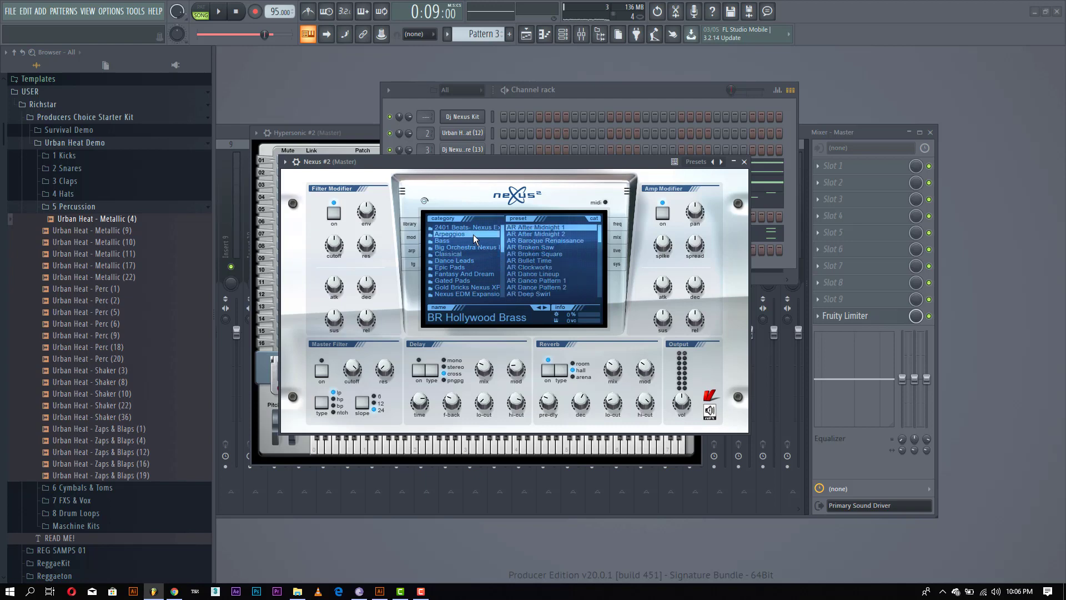
{"action": "left_click", "coordinate": [538, 241]}
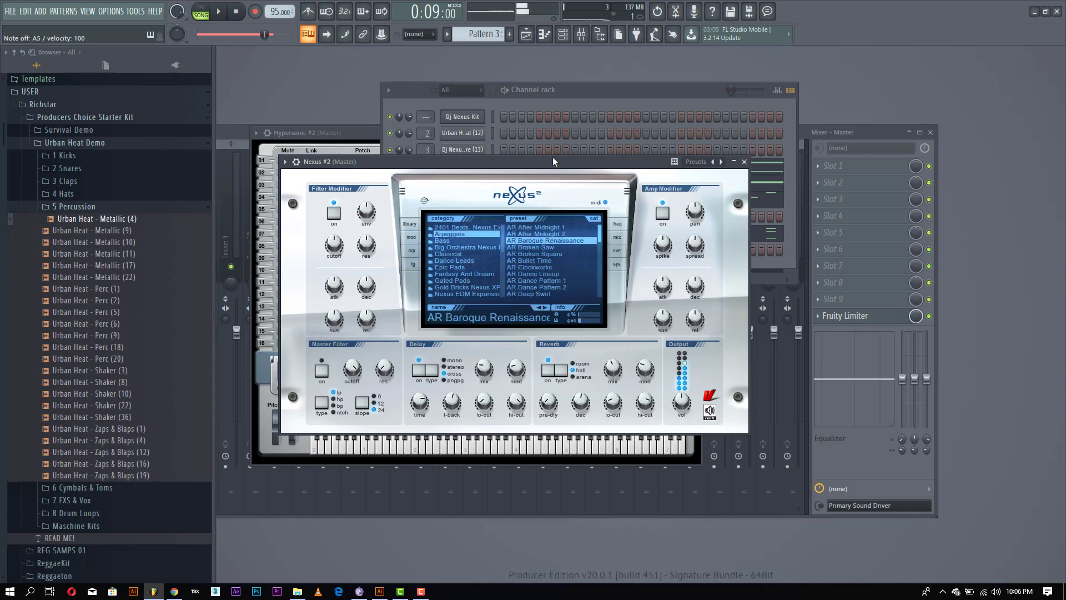
{"action": "left_click", "coordinate": [548, 261]}
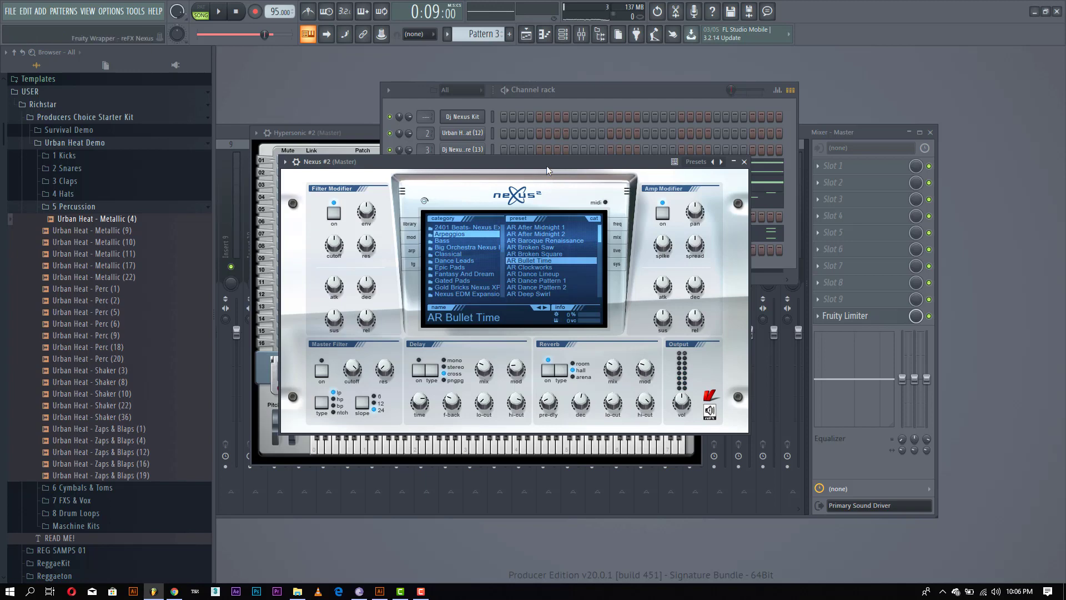
{"action": "left_click", "coordinate": [533, 281]}
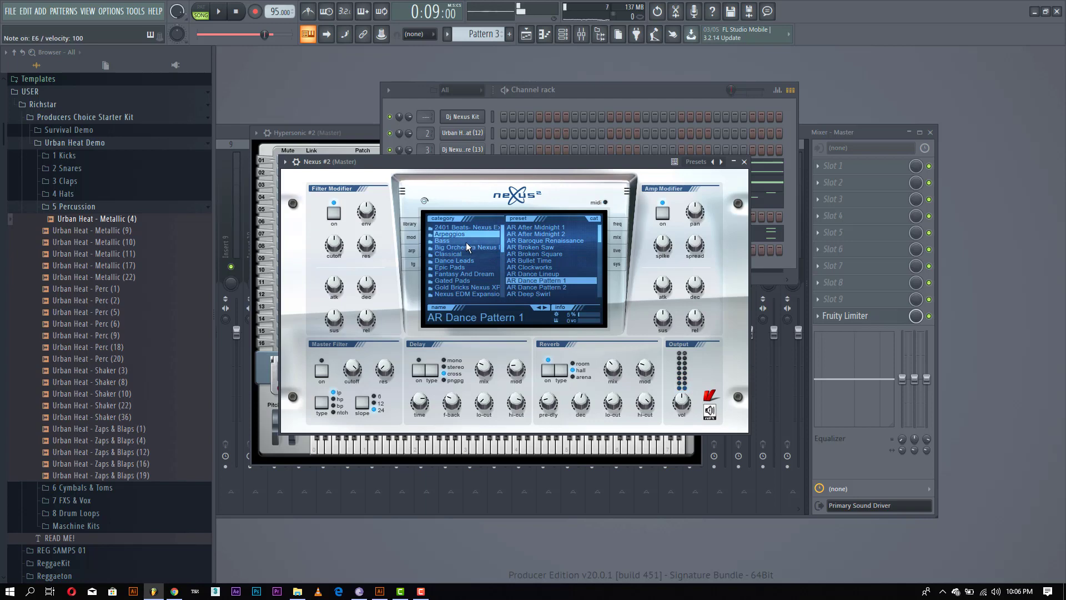
Audition Asian pluck string 3 from the 2401 Beats category, then load the Elm street paino preset in the cloned Nexus.
{"action": "left_click", "coordinate": [470, 228]}
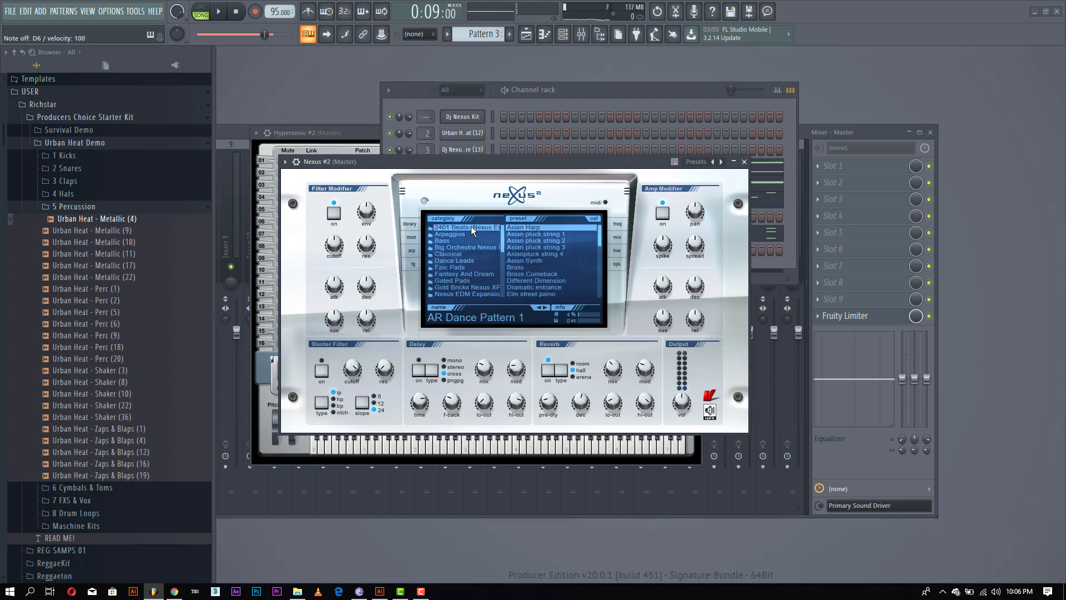
{"action": "left_click", "coordinate": [522, 247]}
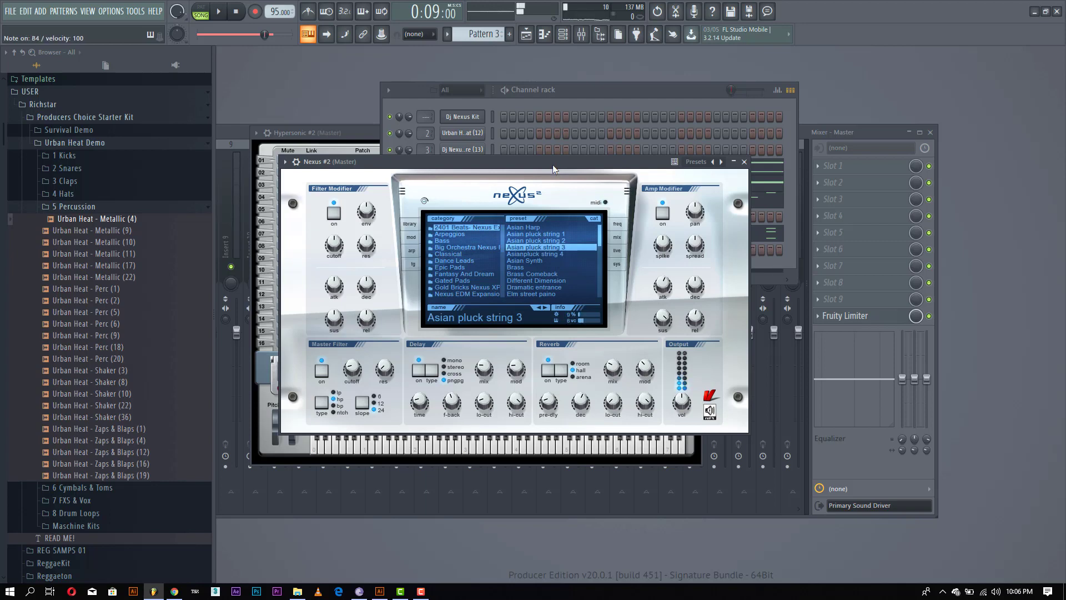
{"action": "left_click", "coordinate": [595, 98]}
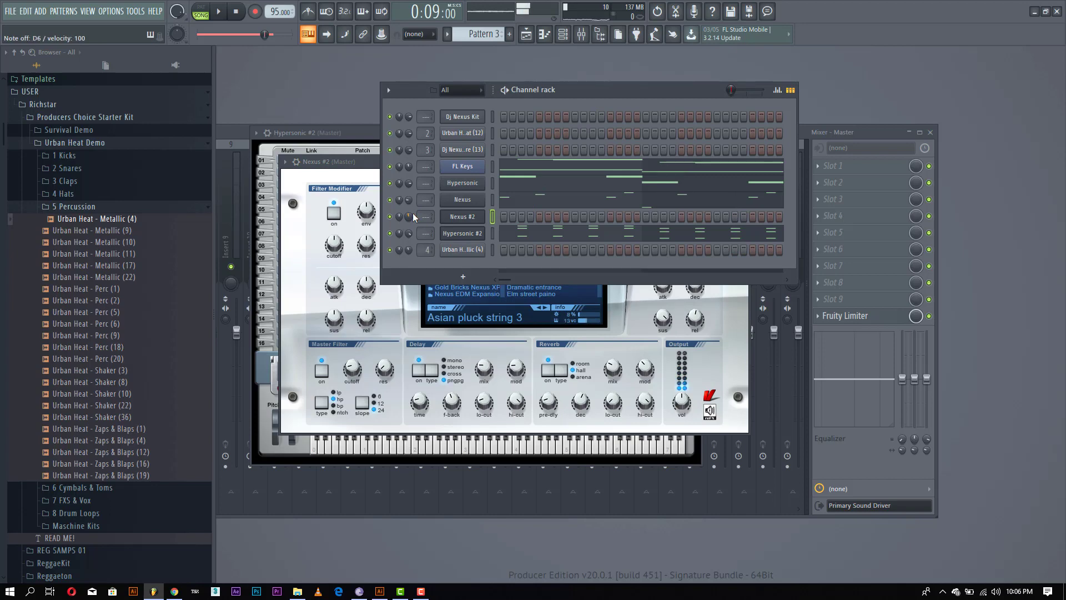
{"action": "left_click", "coordinate": [547, 294]}
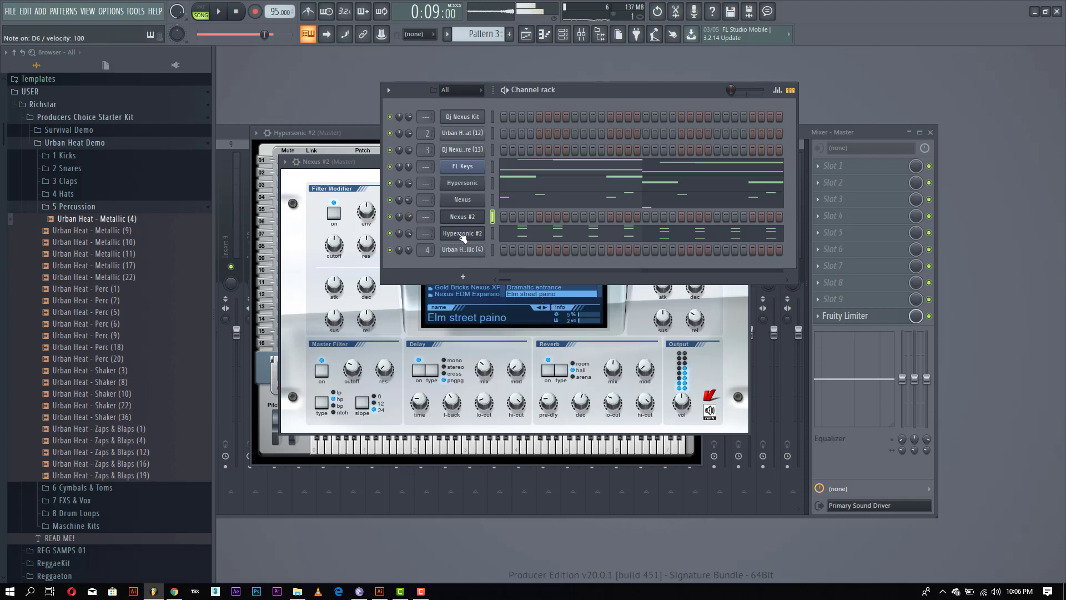
Open the cloned Nexus channel's piano roll and place a short C7 on beat 1 of bar 1.
{"action": "right_click", "coordinate": [476, 218]}
{"action": "left_click", "coordinate": [492, 217]}
{"action": "key", "text": "space"}
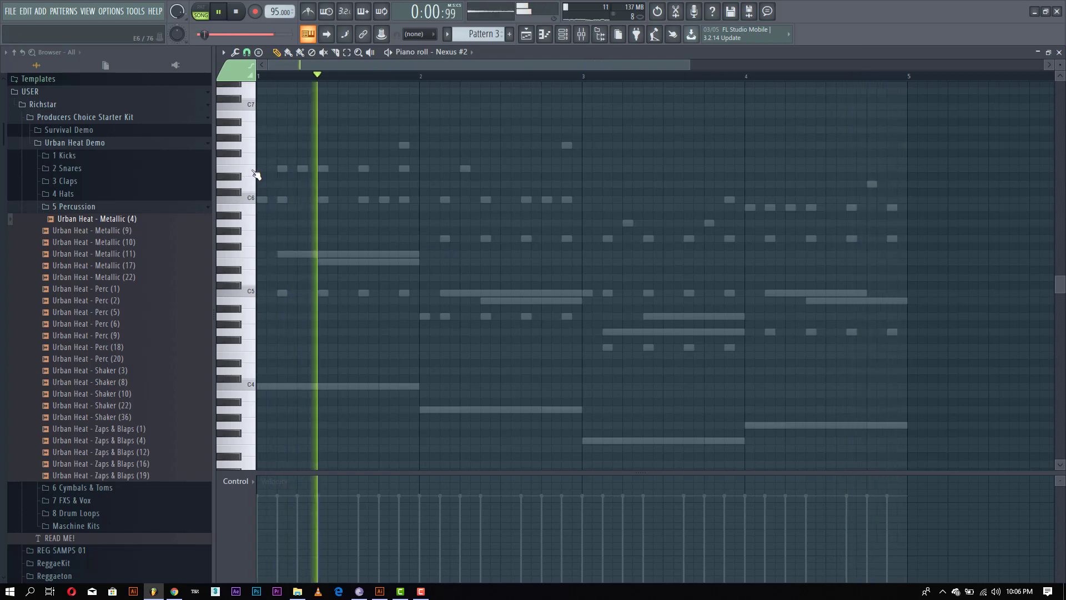
{"action": "key", "text": "space"}
{"action": "left_click", "coordinate": [256, 171]}
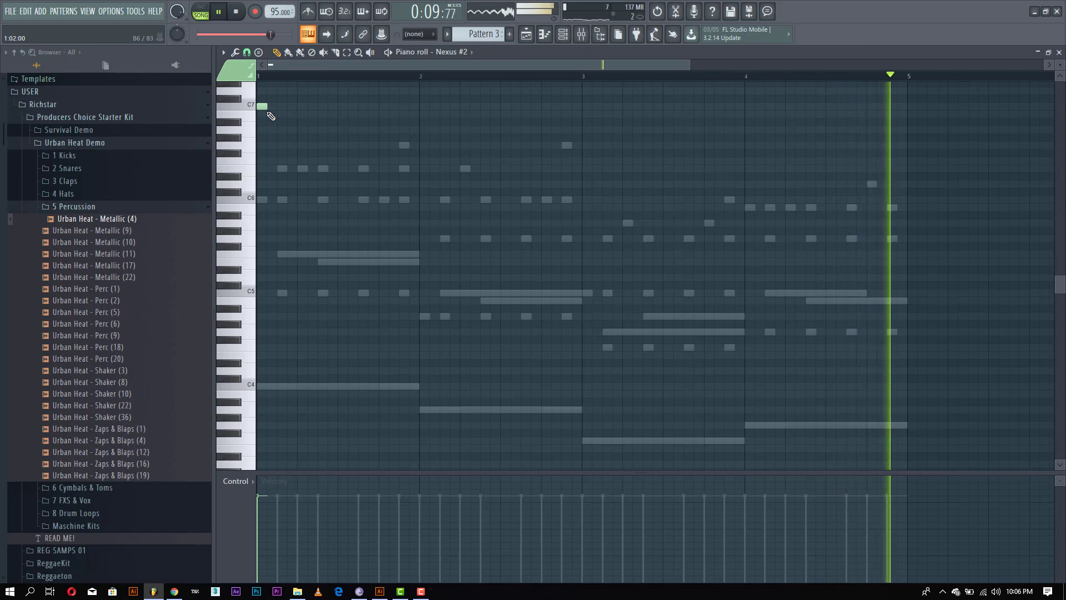
Continue bar 1 of the Nexus #2 part with a short B6 on step 4 and A6 on step 7.
{"action": "left_click", "coordinate": [291, 130]}
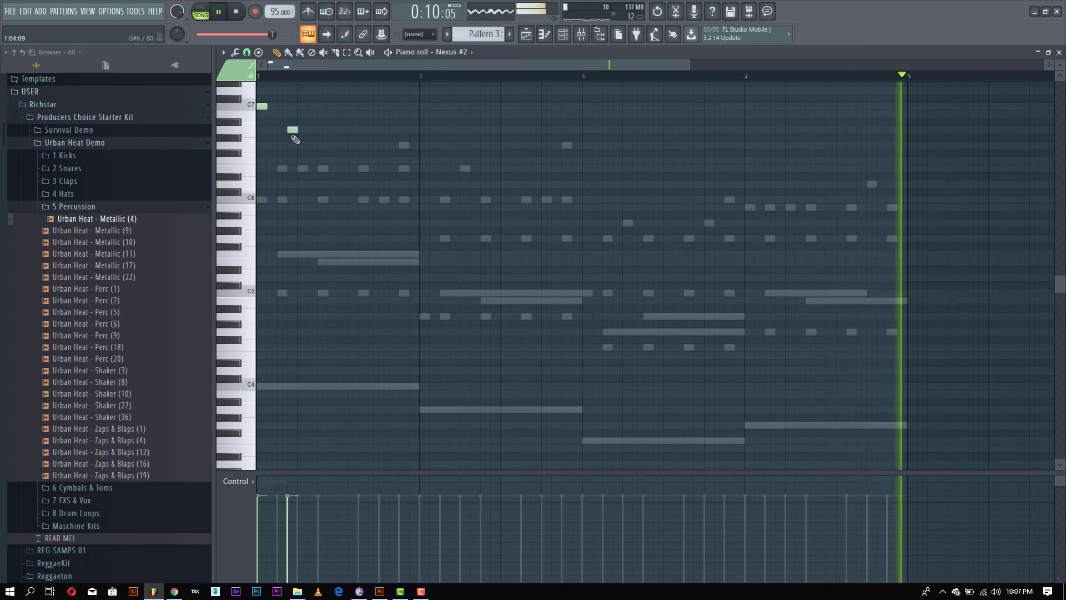
{"action": "left_click_drag", "start_coordinate": [290, 121], "coordinate": [291, 111]}
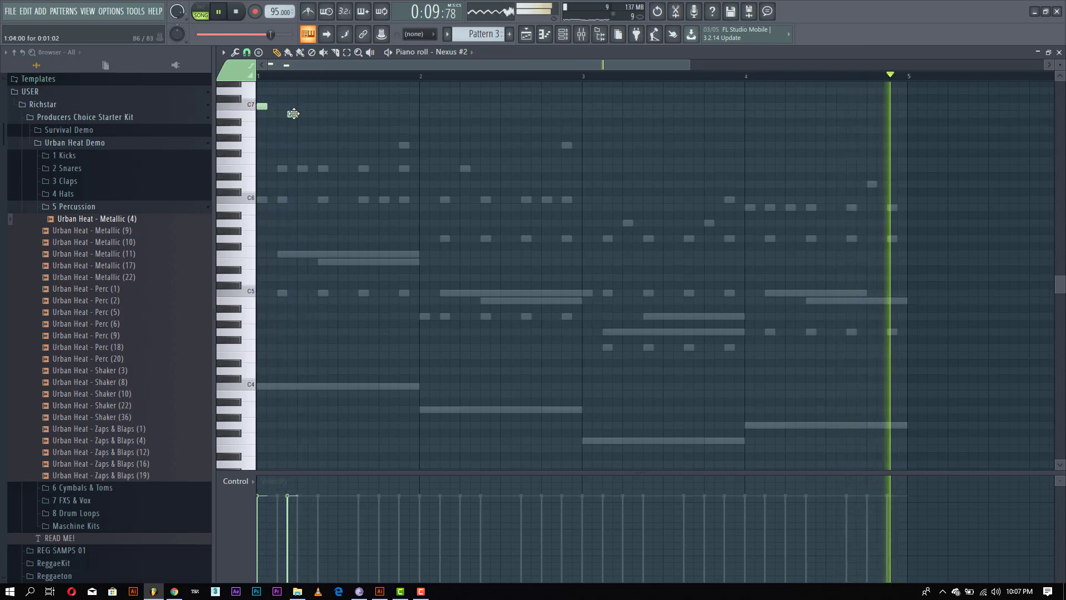
{"action": "left_click", "coordinate": [323, 130]}
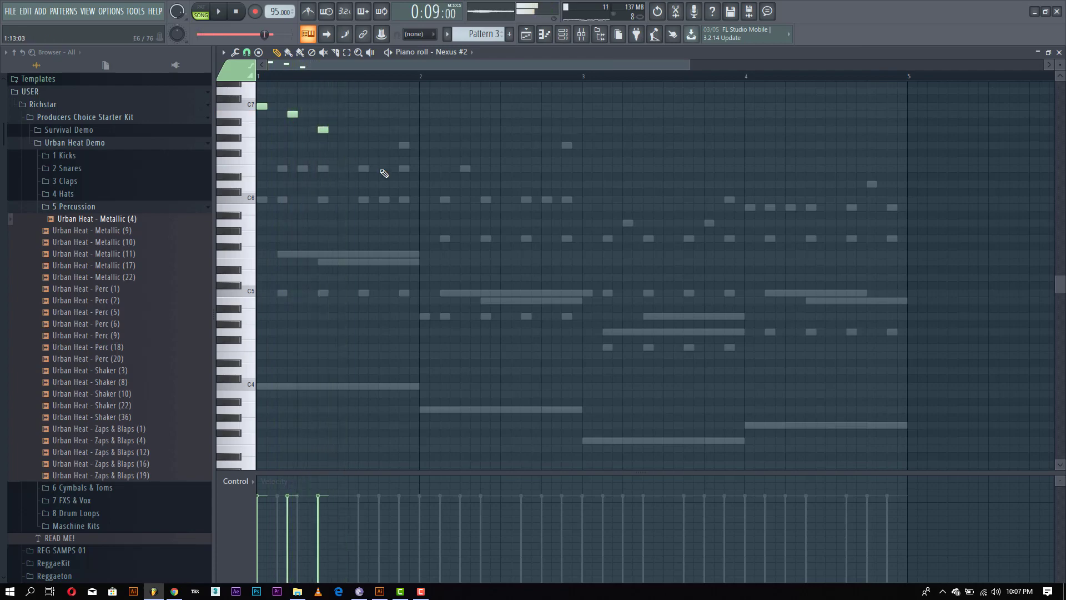
End bar 1 with a short E6 on beat 4, and start bar 2 with C6 on beat 1 and B5 on step 4.
{"action": "left_click", "coordinate": [363, 146]}
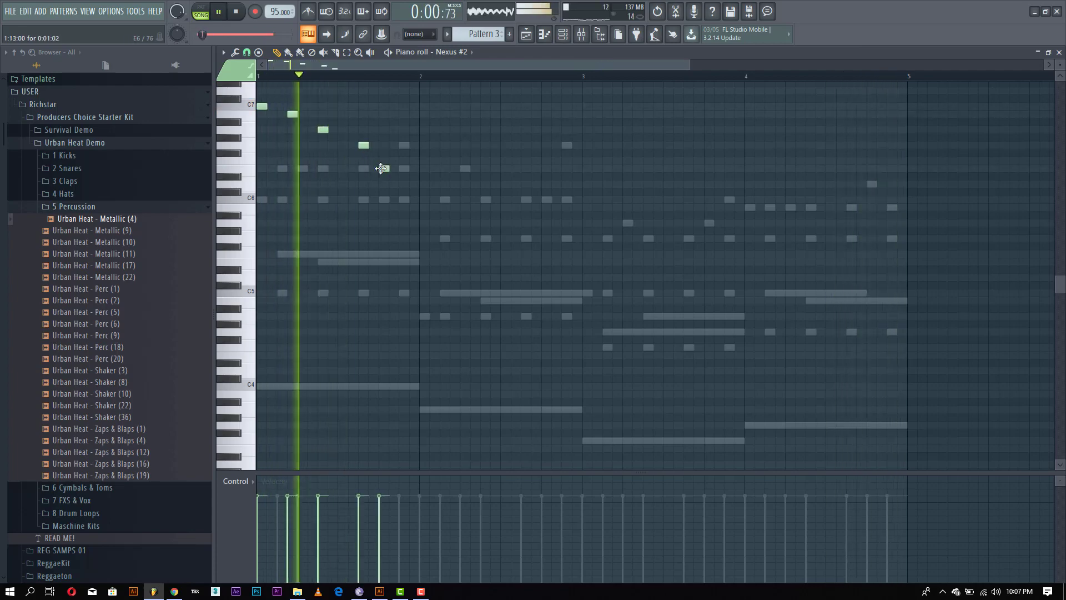
{"action": "left_click", "coordinate": [383, 169]}
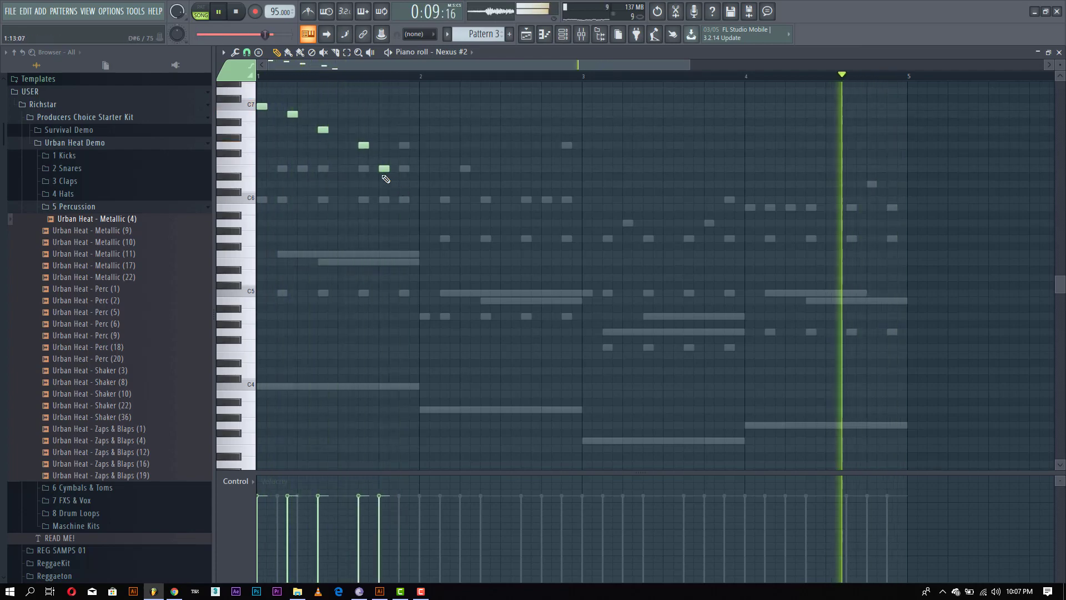
{"action": "right_click", "coordinate": [363, 144]}
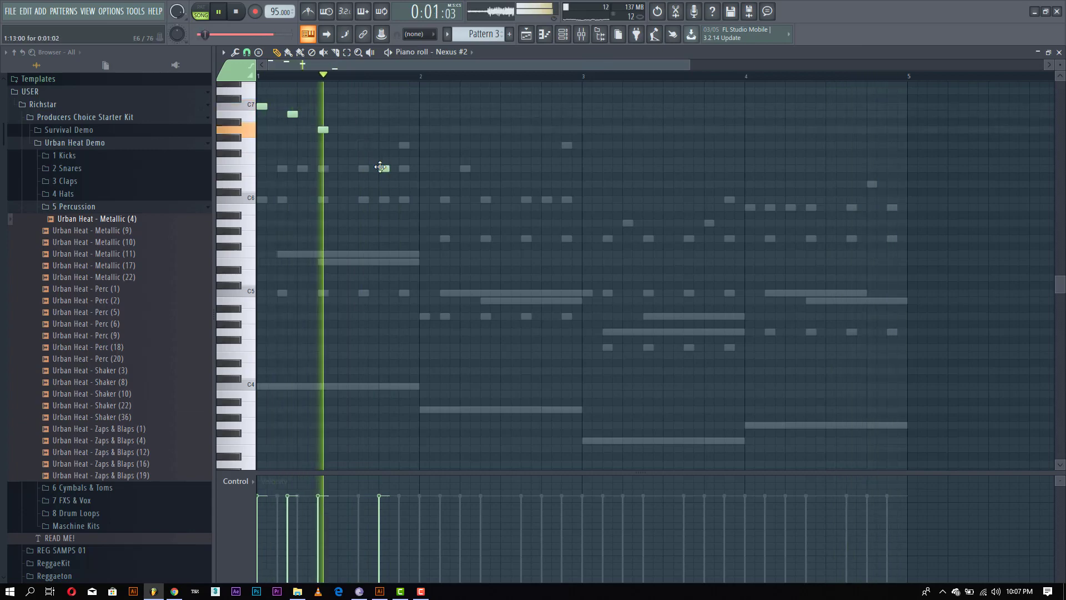
{"action": "key", "text": "space"}
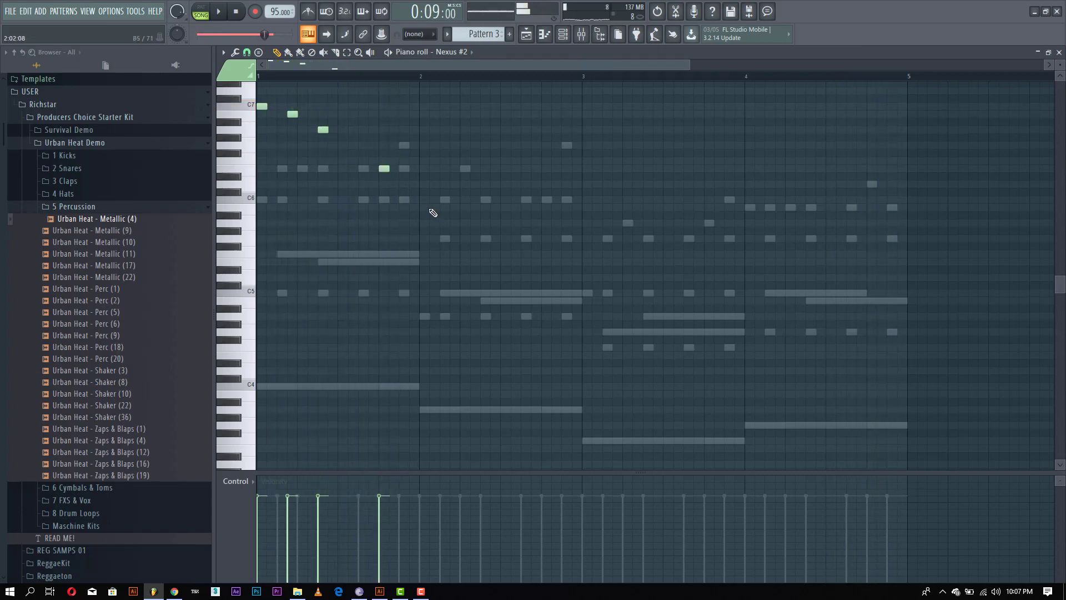
{"action": "key", "text": "space"}
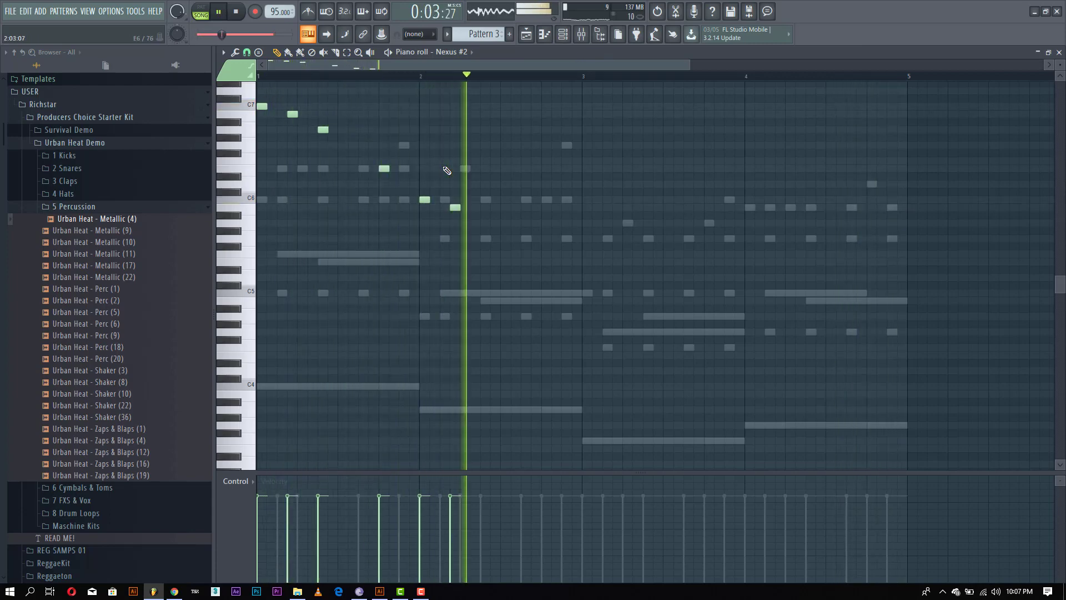
Continue bar 2 of the Nexus #2 part with a short G5 on step 7 and E5 on step 10.
{"action": "key", "text": "space"}
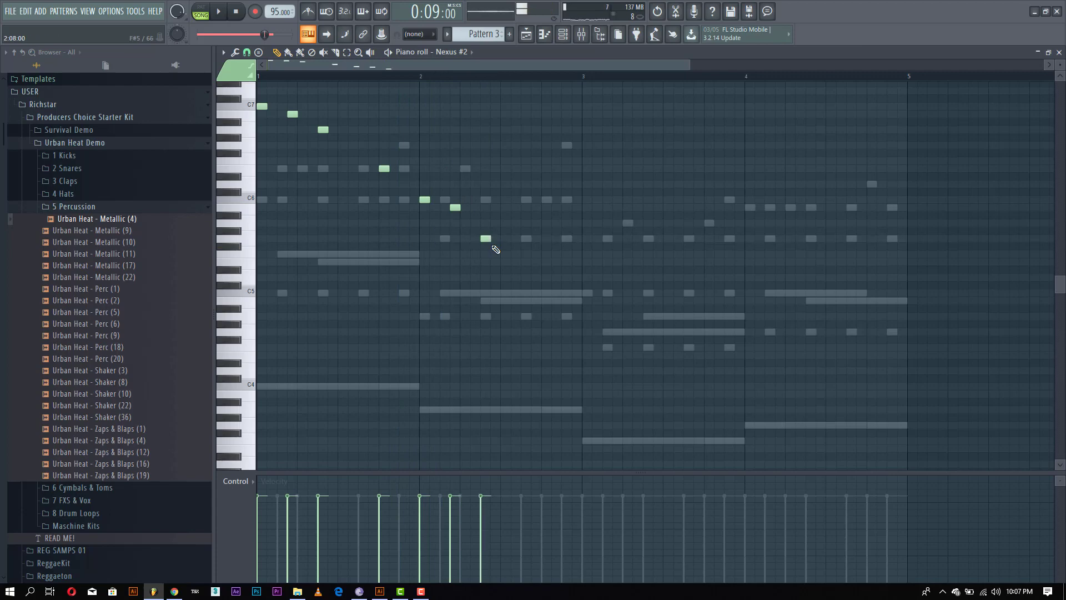
{"action": "key", "text": "space"}
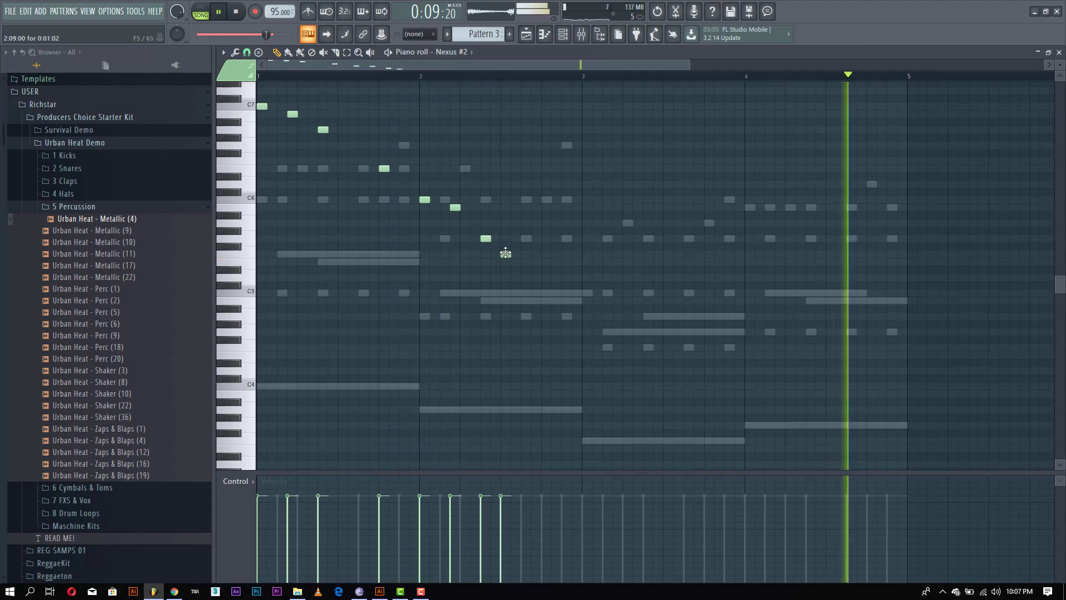
{"action": "left_click_drag", "start_coordinate": [505, 253], "coordinate": [525, 255]}
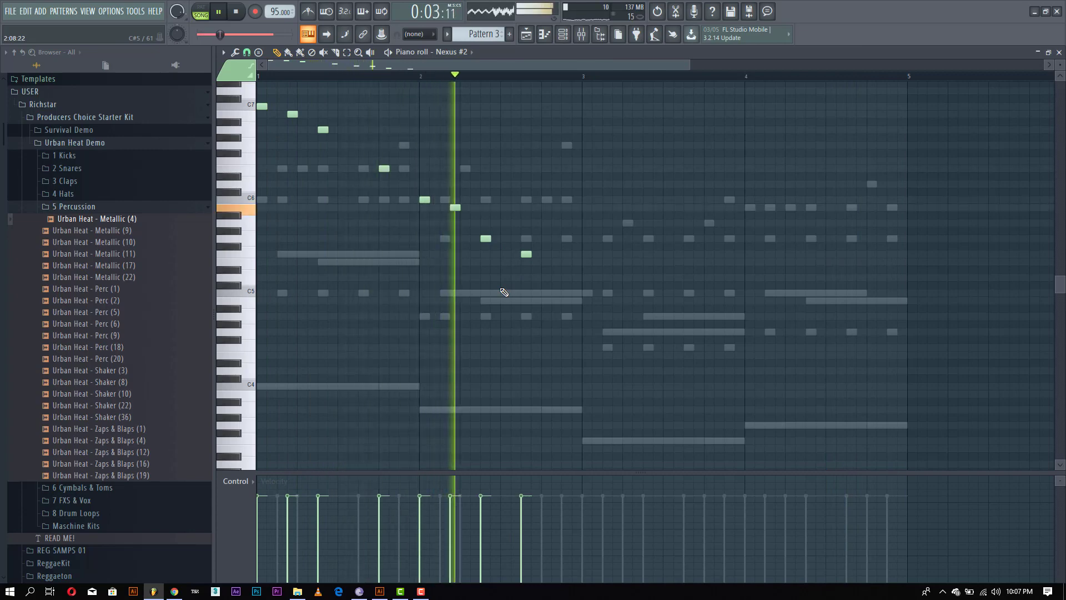
{"action": "key", "text": "space"}
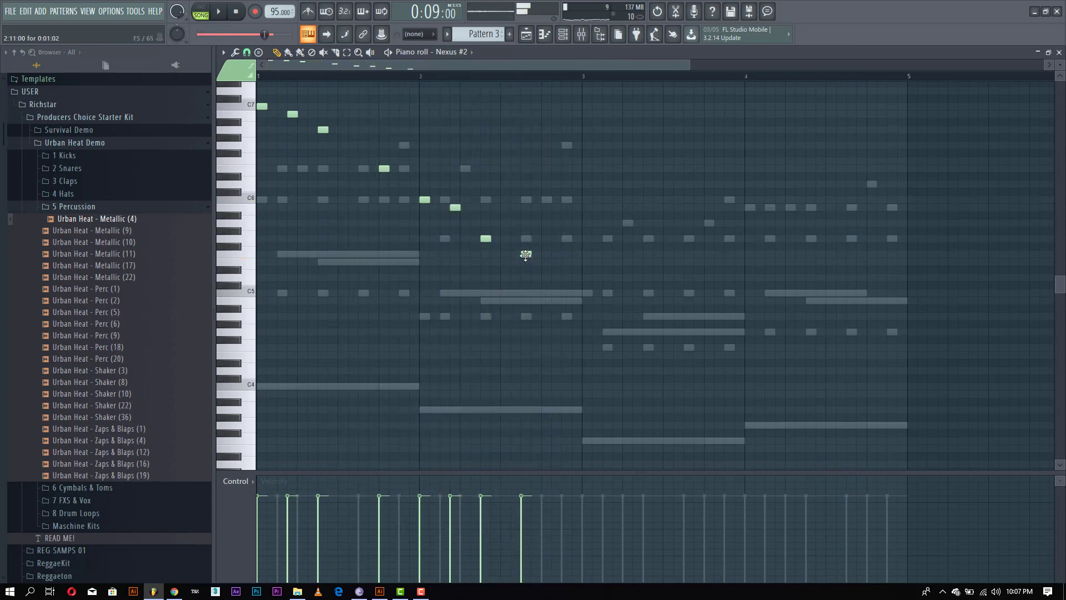
{"action": "key", "text": "space"}
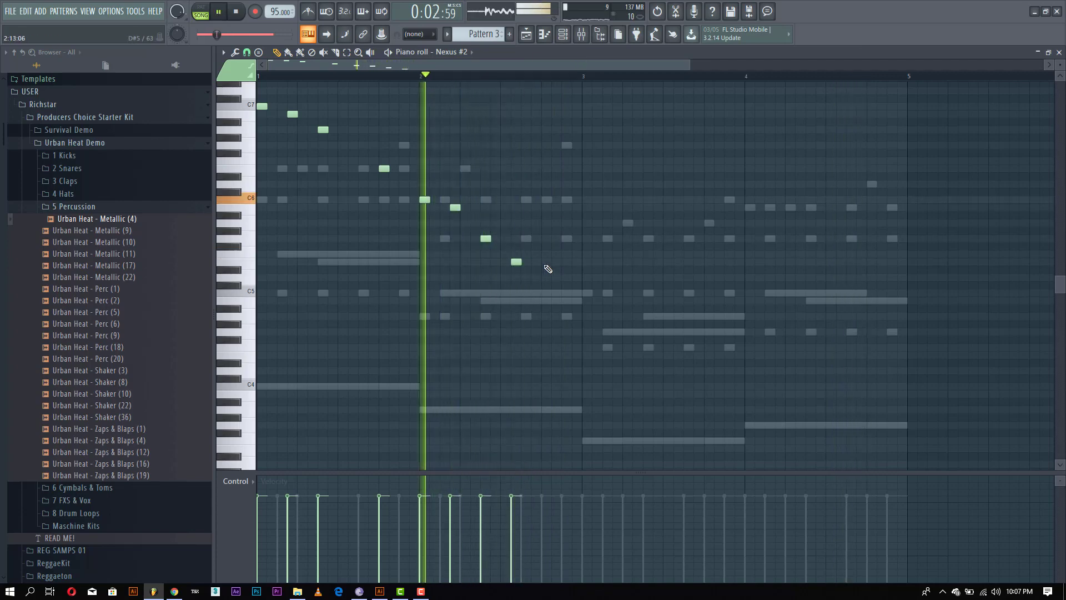
End bar 2 with a short F5 on step 13 and E5 on step 15, leaving beat 1 of bar 3 empty.
{"action": "left_click", "coordinate": [547, 254]}
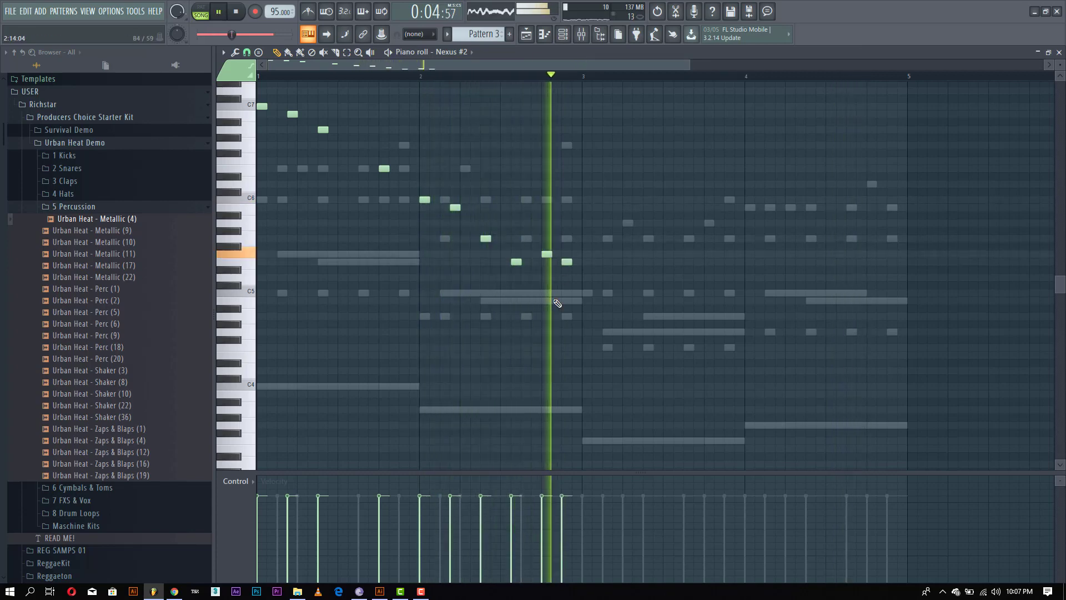
{"action": "left_click", "coordinate": [565, 262]}
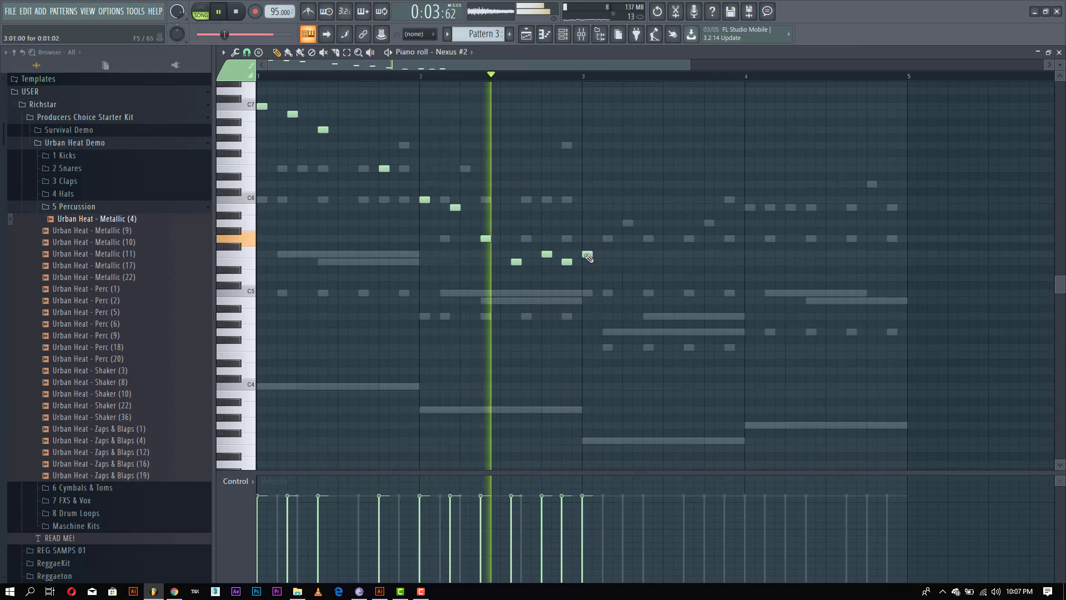
{"action": "left_click", "coordinate": [586, 253]}
{"action": "right_click", "coordinate": [587, 254]}
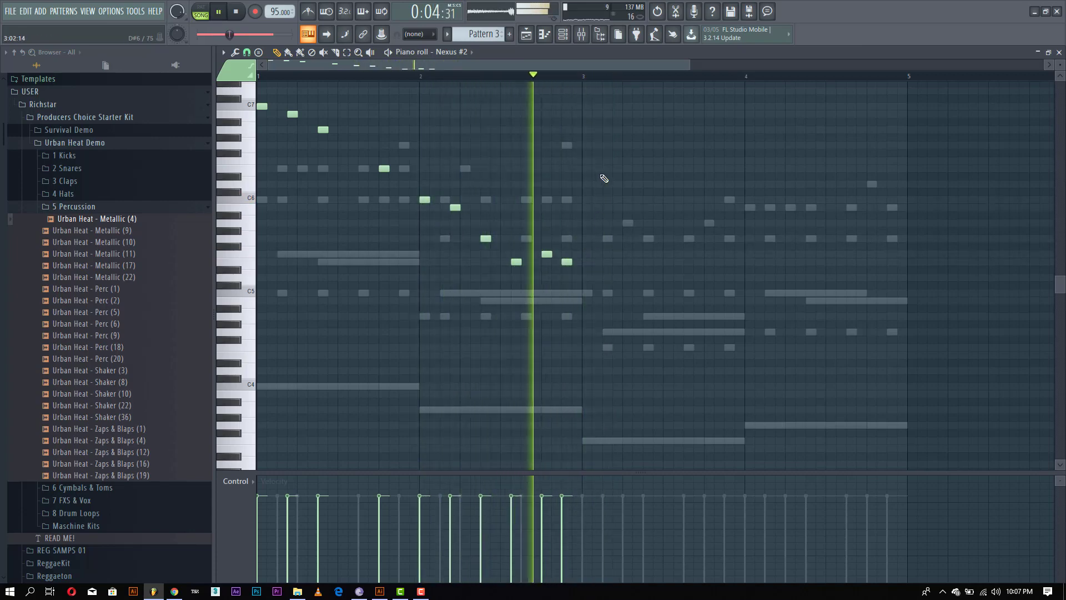
Duplicate bar 1's four Nexus #2 notes so the copy starts on beat 1 of bar 3.
{"action": "key", "text": "space"}
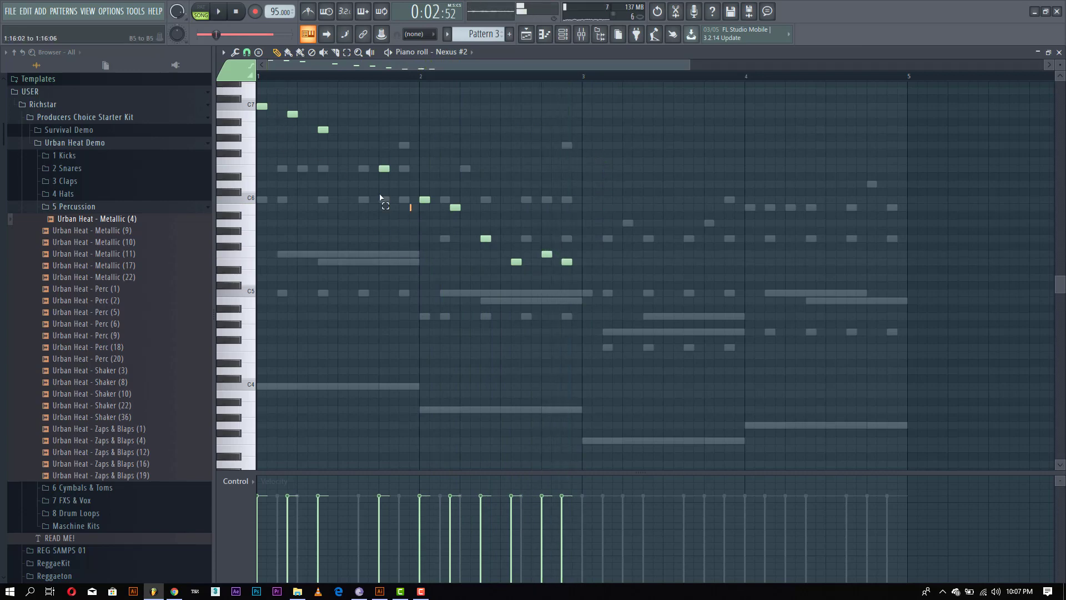
{"action": "left_click_drag", "start_coordinate": [381, 198], "coordinate": [259, 97]}
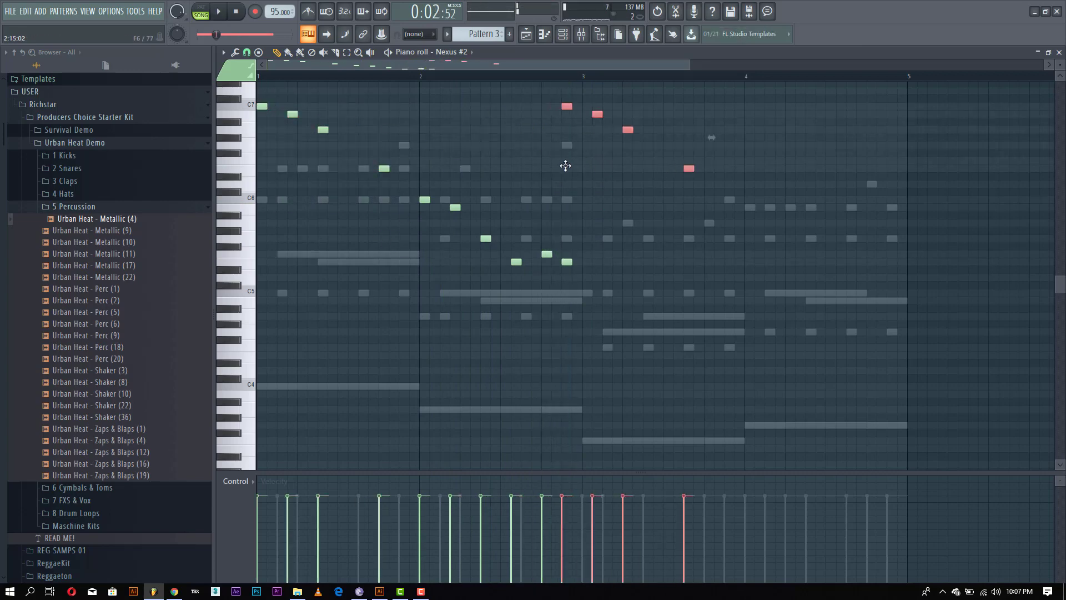
{"action": "key", "text": "space"}
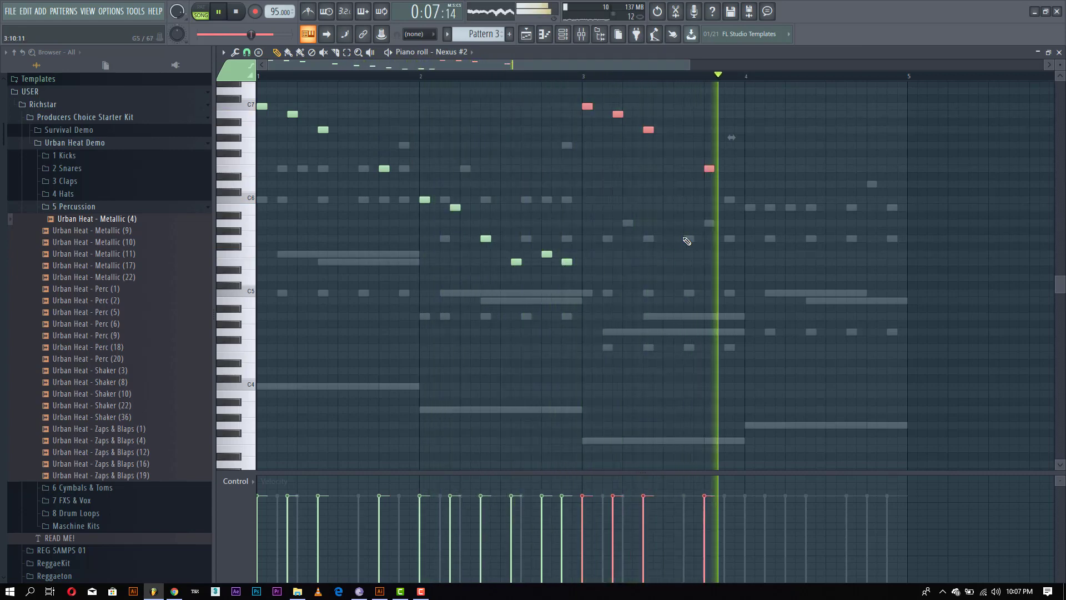
Add a short F6 on step 15 of bar 3 and a short G6 on beat 1 of bar 4.
{"action": "key", "text": "space"}
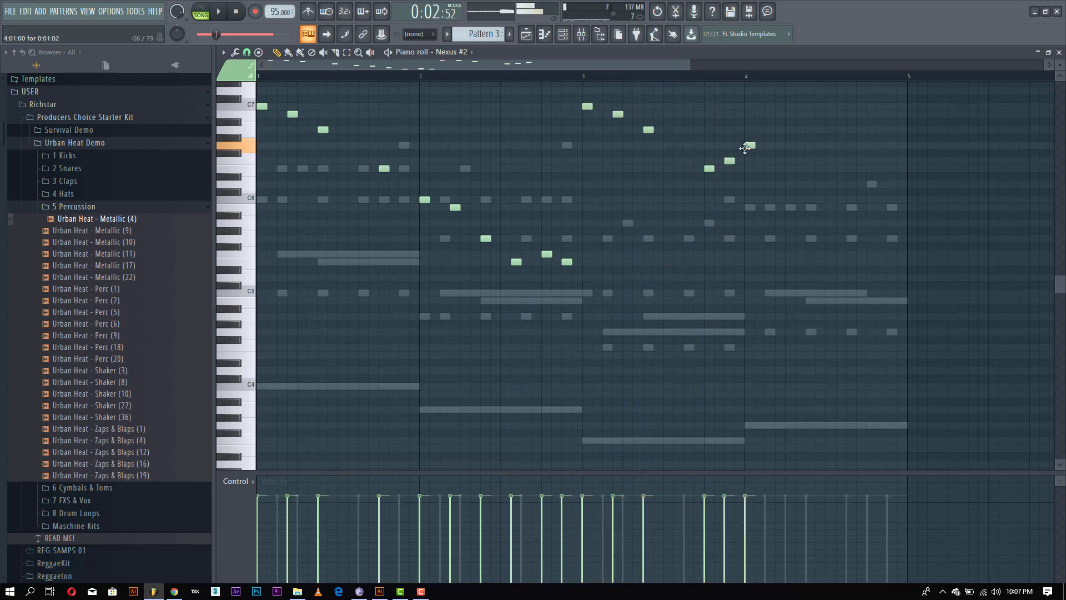
{"action": "key", "text": "space"}
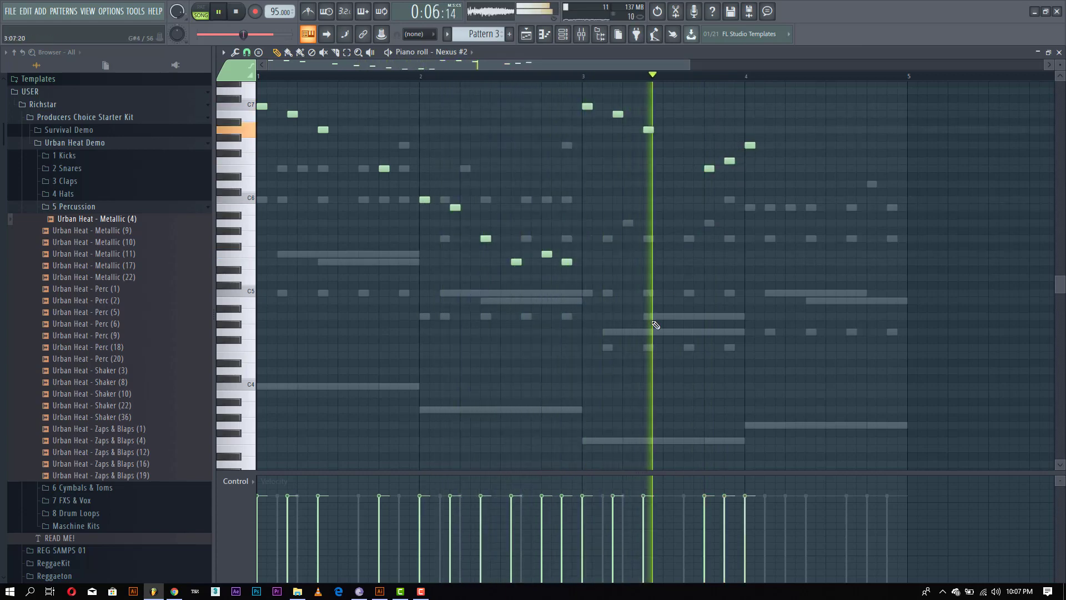
{"action": "key", "text": "space"}
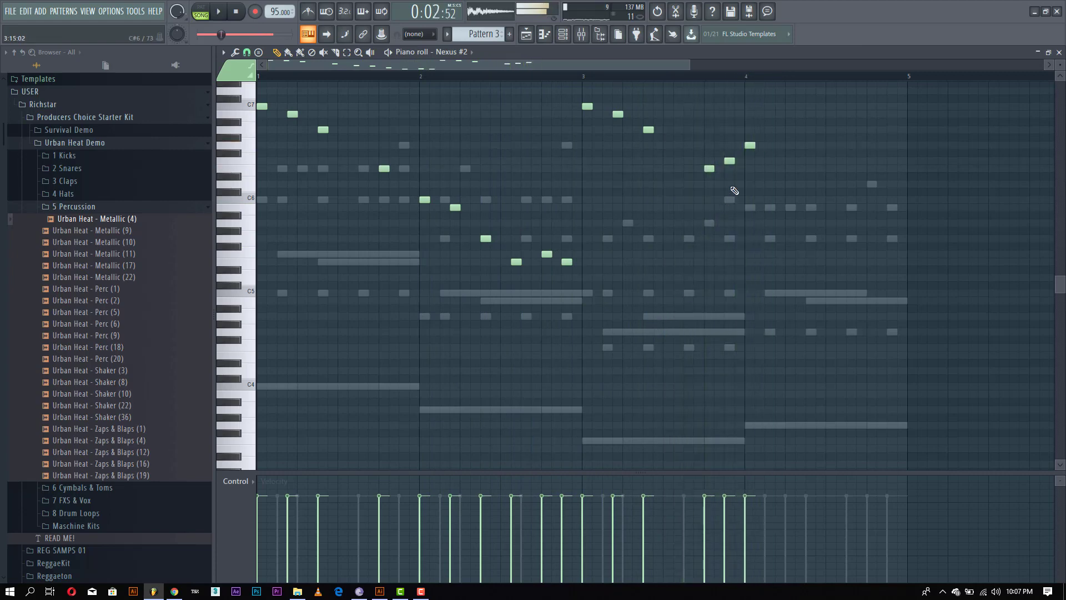
Play from late bar 3, and fill steps 11 to 16 of bar 4 with short E6, F6, E6, D6, C6 and B5.
{"action": "key", "text": "space"}
{"action": "left_click", "coordinate": [714, 76]}
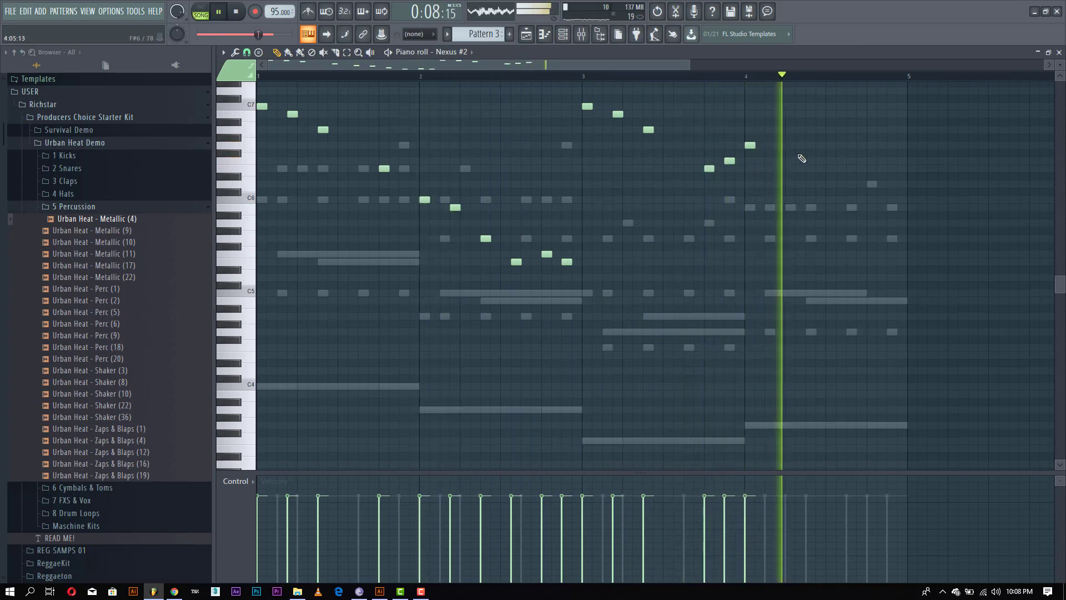
{"action": "key", "text": "space"}
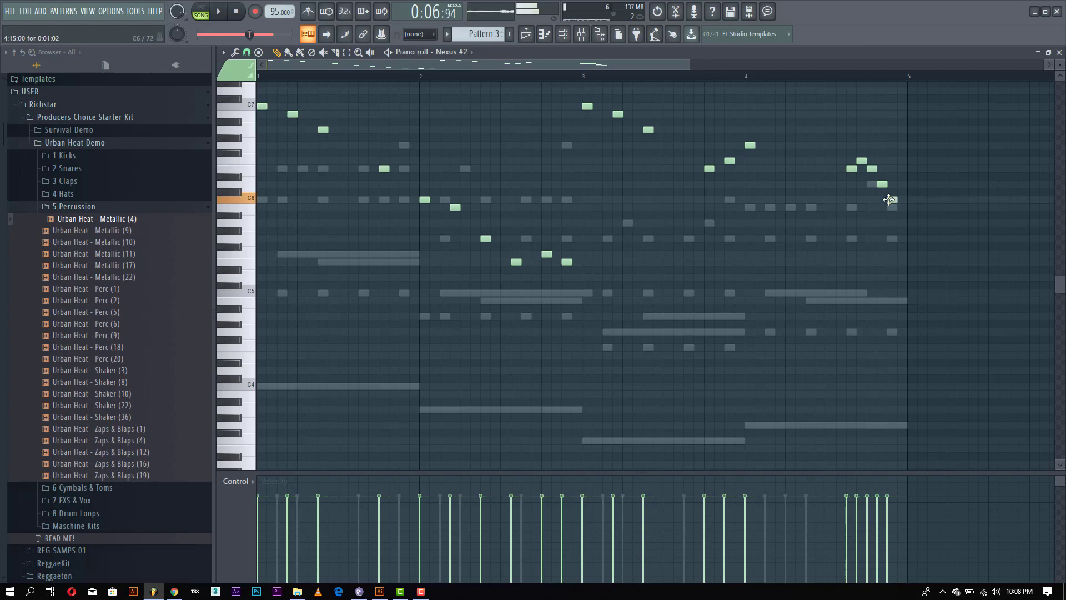
{"action": "left_click", "coordinate": [899, 208]}
Play the finished melody, close the piano roll and lower the Nexus #2 channel's volume slightly.
{"action": "key", "text": "space"}
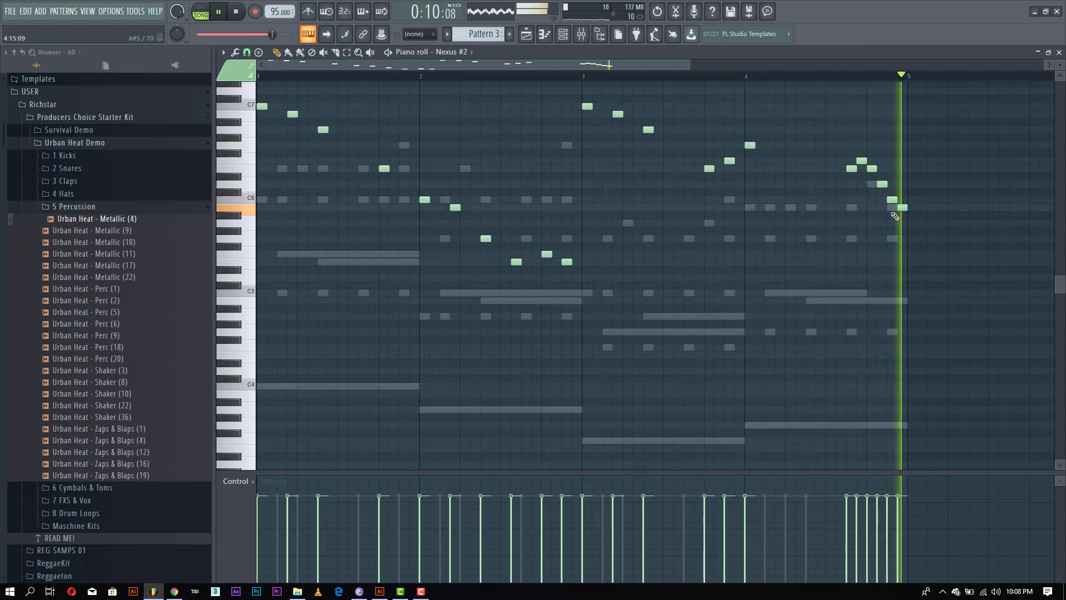
{"action": "key", "text": "Escape"}
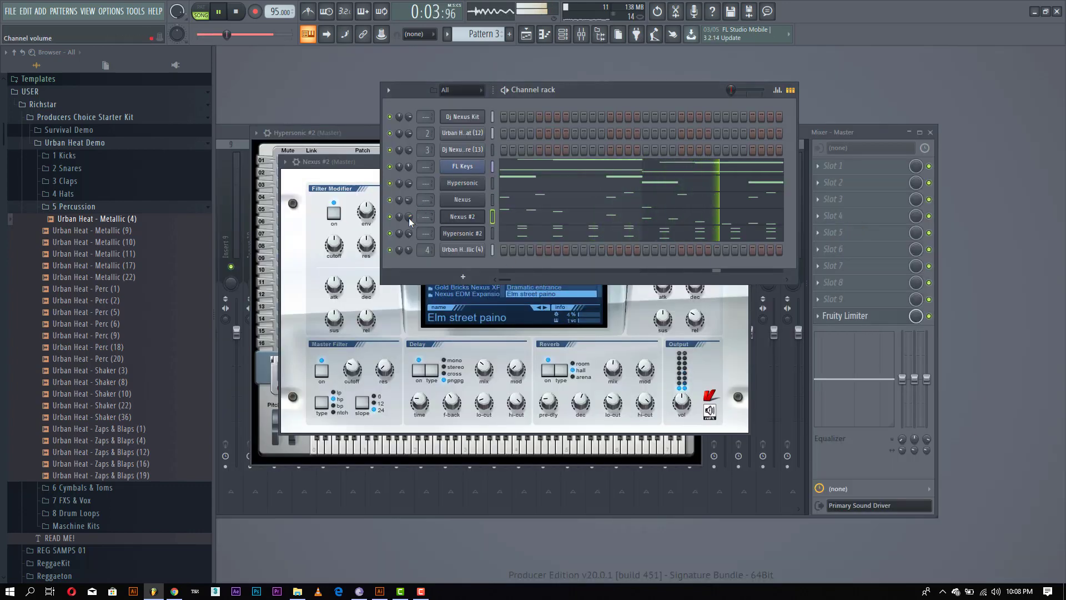
{"action": "left_click_drag", "start_coordinate": [408, 218], "coordinate": [409, 225]}
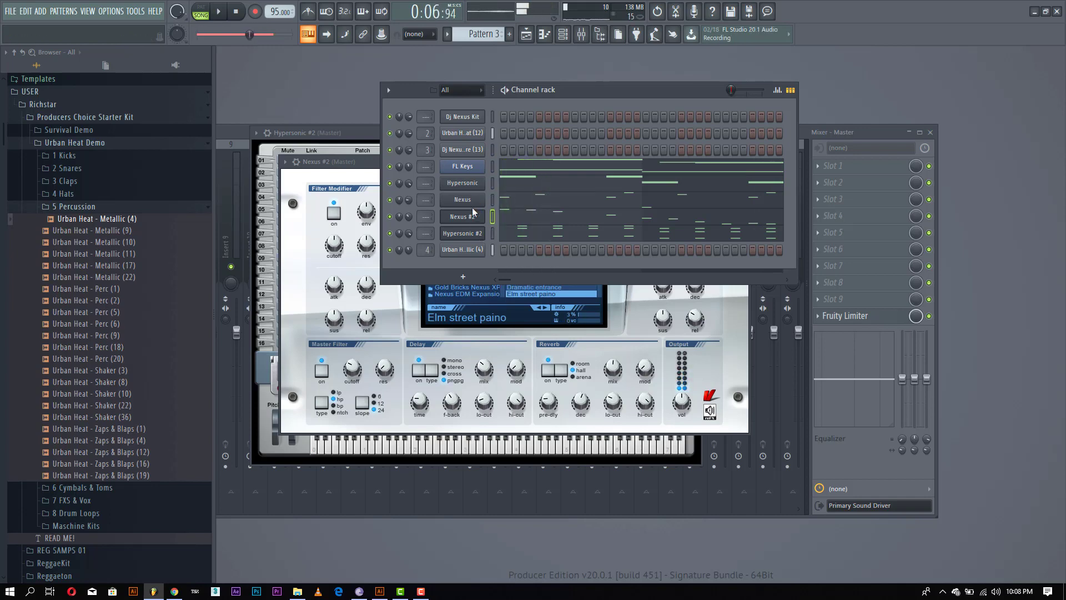
Clone the Nexus channel as a third Nexus instance and open the new channel's piano roll.
{"action": "right_click", "coordinate": [472, 209]}
{"action": "left_click", "coordinate": [504, 296]}
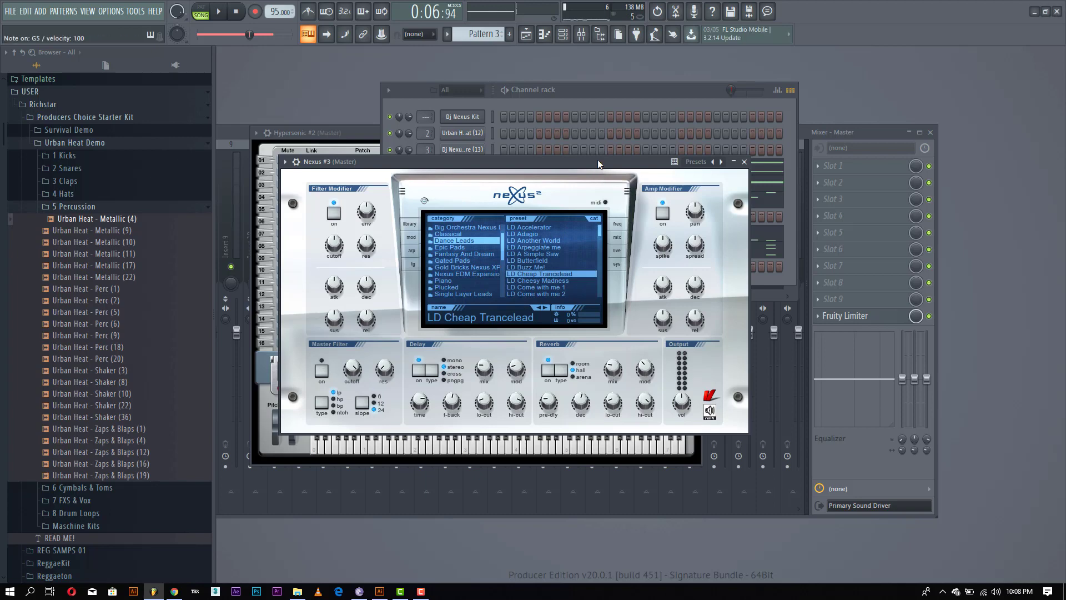
{"action": "left_click", "coordinate": [615, 90]}
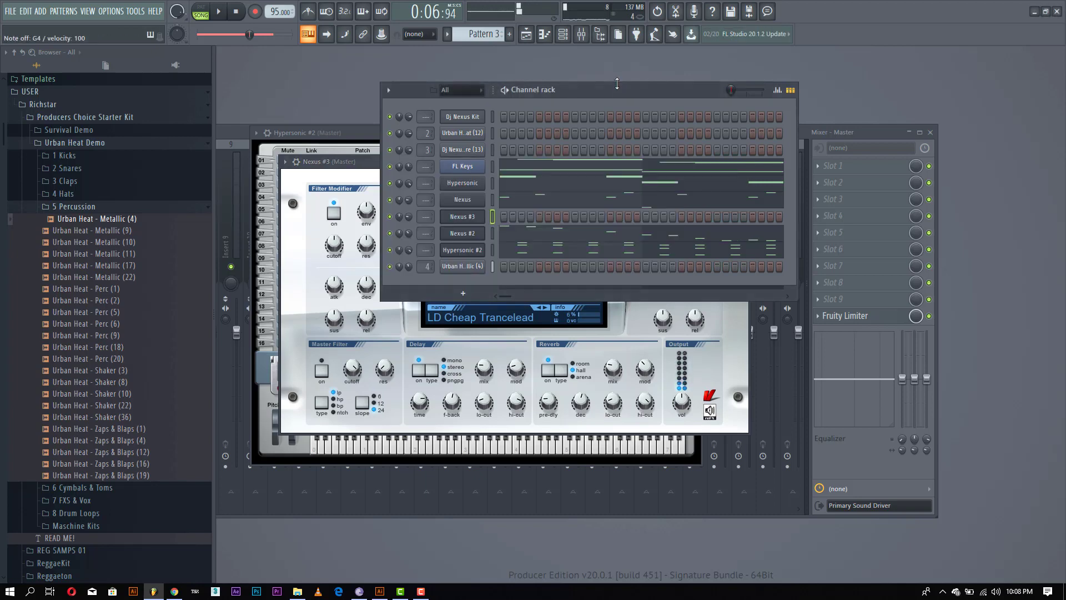
{"action": "right_click", "coordinate": [482, 218]}
{"action": "left_click", "coordinate": [497, 214]}
{"action": "key", "text": "space"}
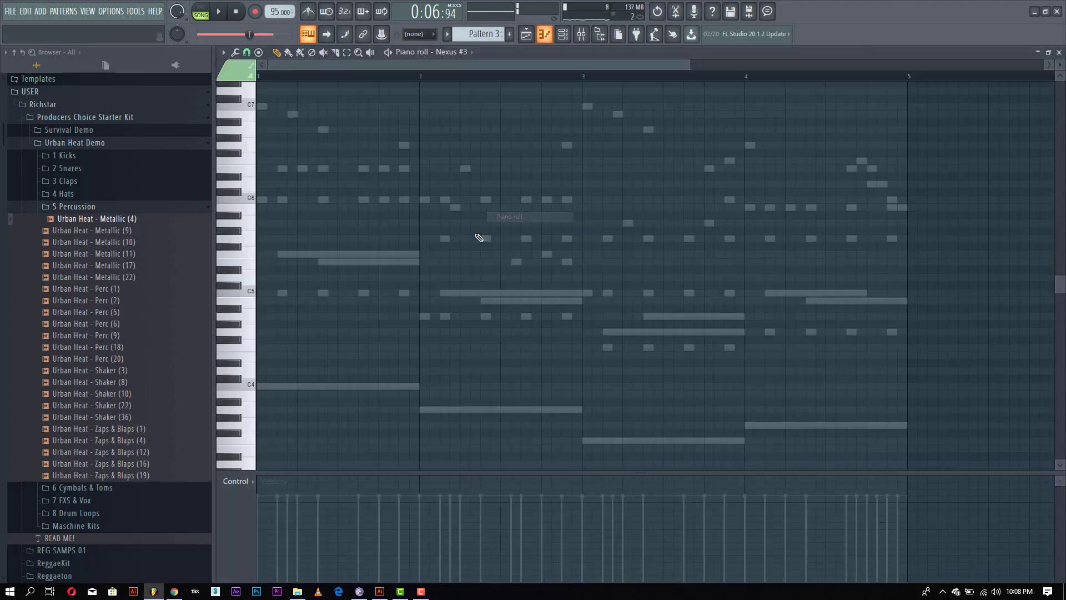
Place two-step C5 notes on steps 7 and 15 of bar 1 in the Nexus #3 part.
{"action": "key", "text": "space"}
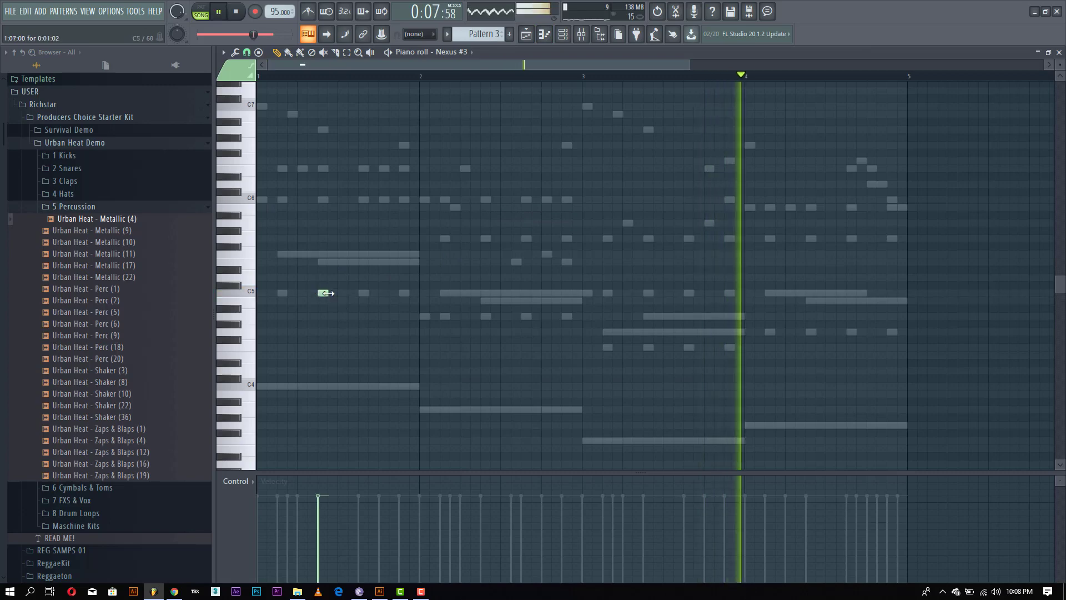
{"action": "left_click_drag", "start_coordinate": [327, 293], "coordinate": [338, 293]}
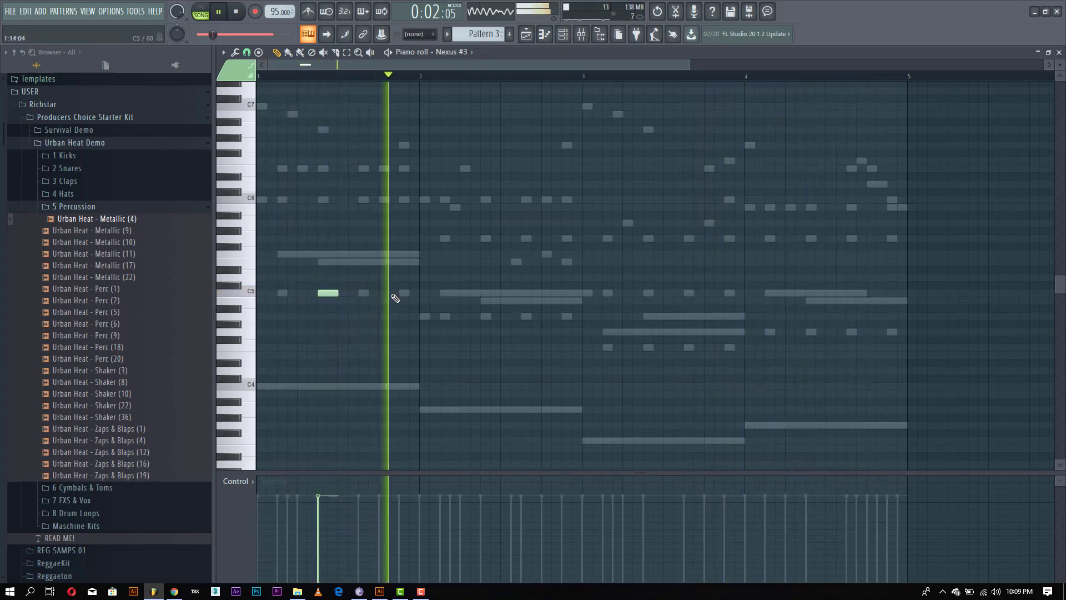
{"action": "left_click", "coordinate": [398, 294]}
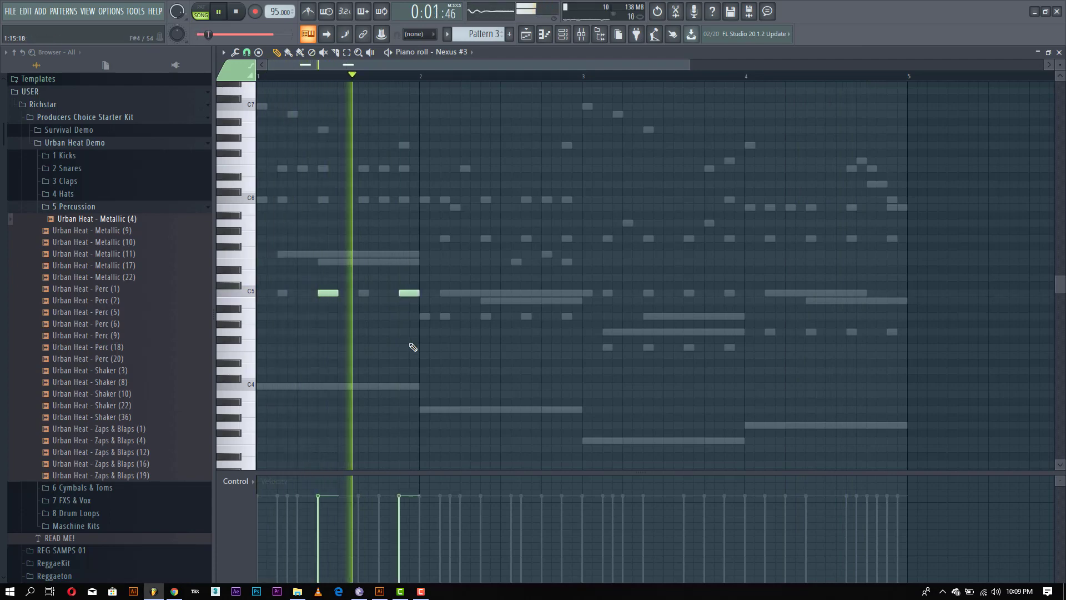
{"action": "key", "text": "space"}
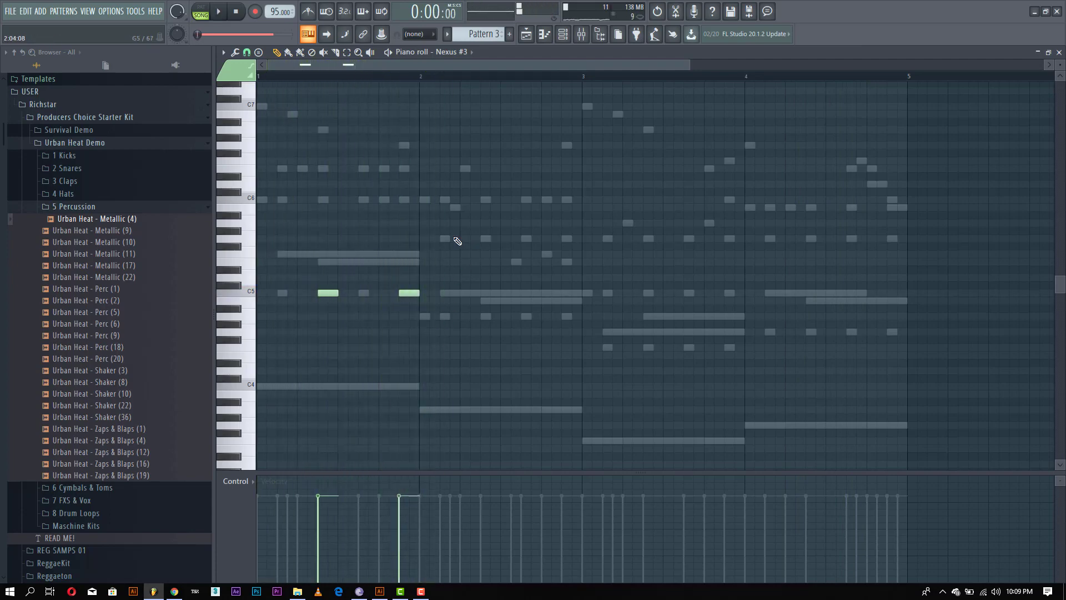
{"action": "key", "text": "space"}
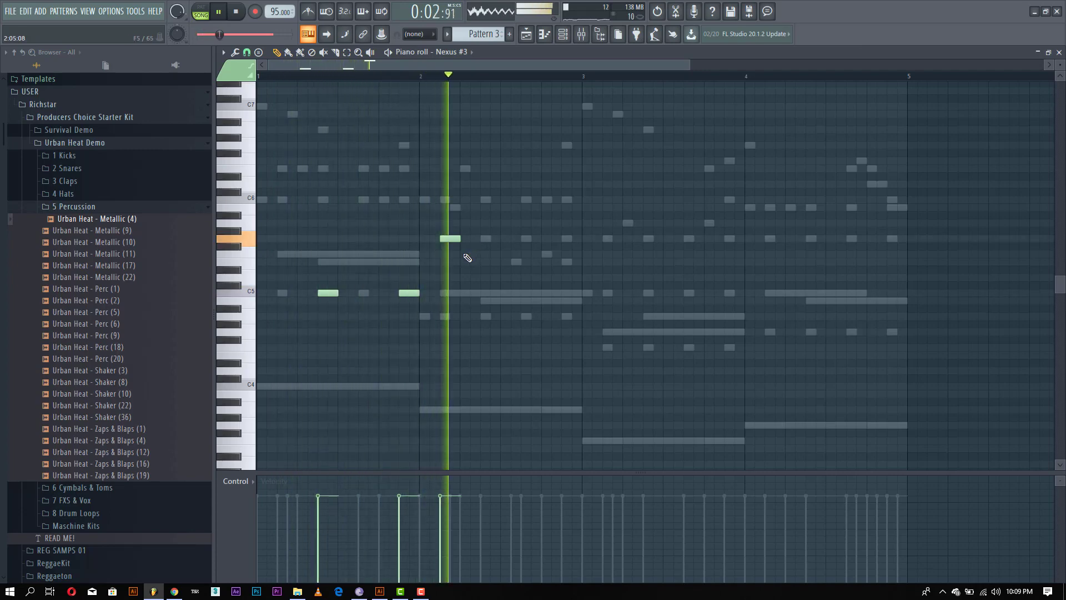
{"action": "key", "text": "space"}
{"action": "right_click", "coordinate": [452, 237]}
{"action": "key", "text": "space"}
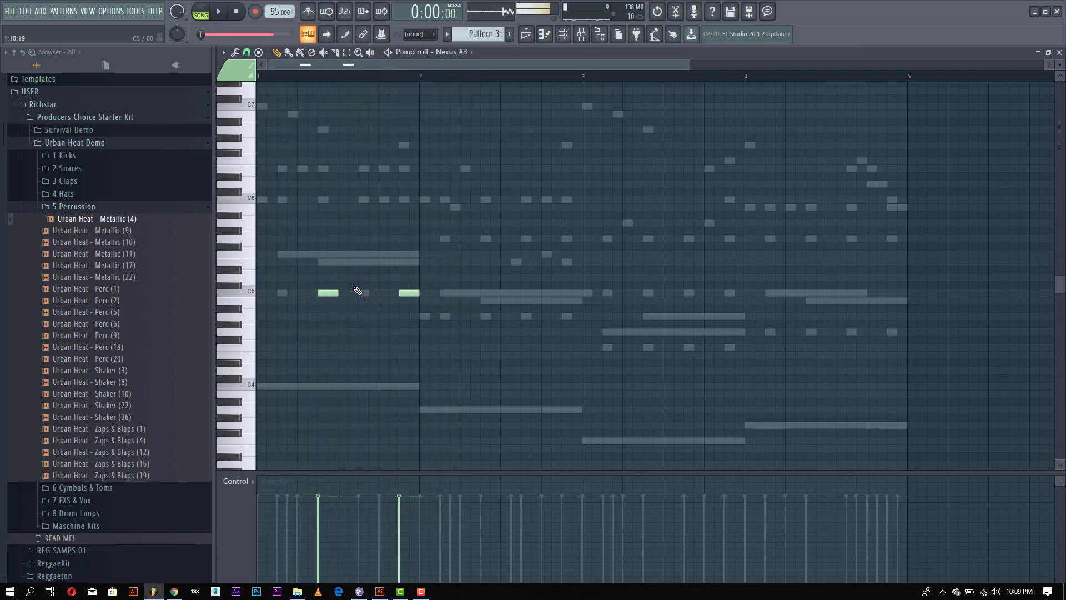
Add a two-step E5 on step 9 of bar 1, right after the first C5, and play it back.
{"action": "key", "text": "space"}
{"action": "left_click", "coordinate": [342, 262]}
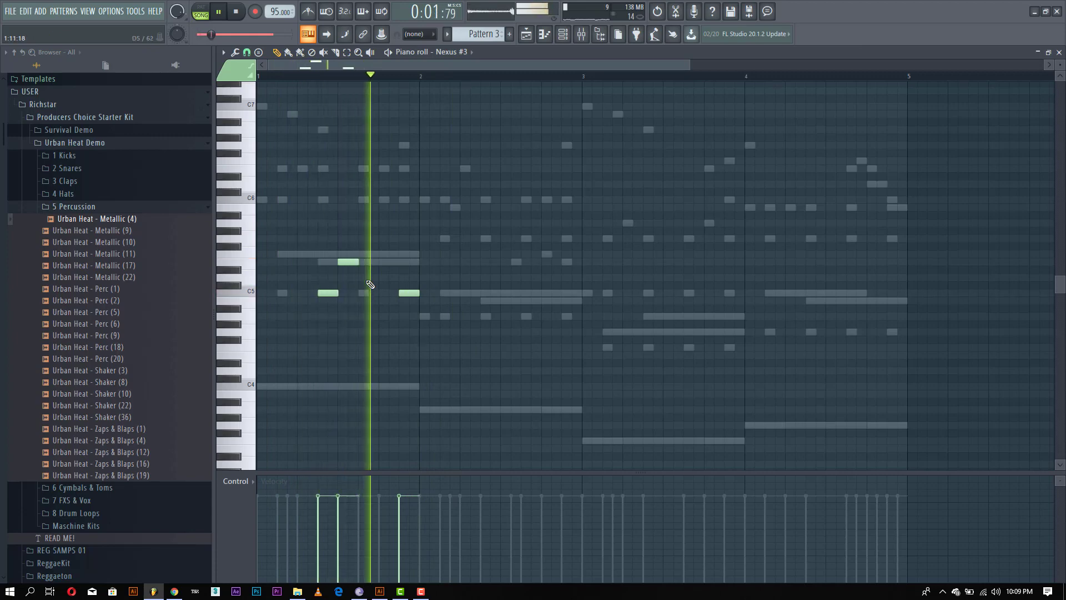
{"action": "key", "text": "space"}
{"action": "key", "text": "space"}
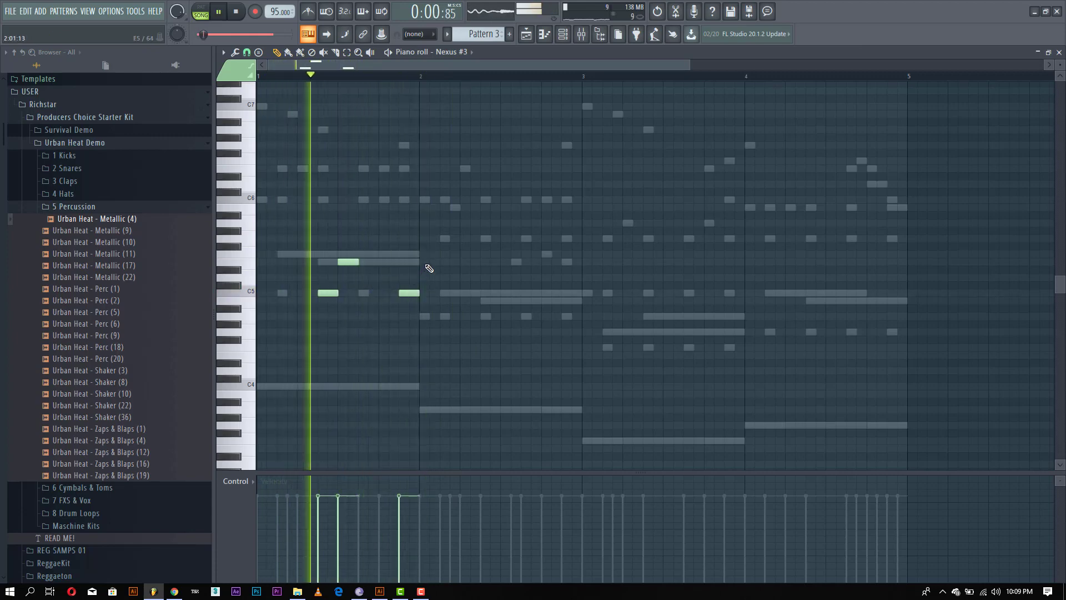
Change the end of bar 1 to a two-step C5 on step 13 followed by E5 on step 15.
{"action": "key", "text": "space"}
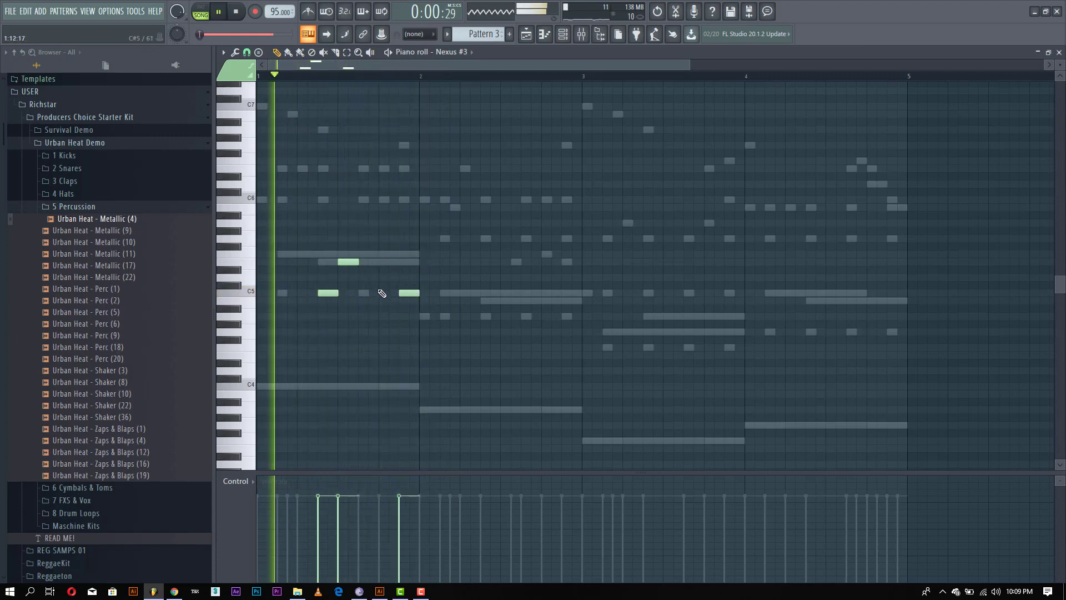
{"action": "left_click_drag", "start_coordinate": [404, 293], "coordinate": [400, 262]}
{"action": "left_click", "coordinate": [411, 262]}
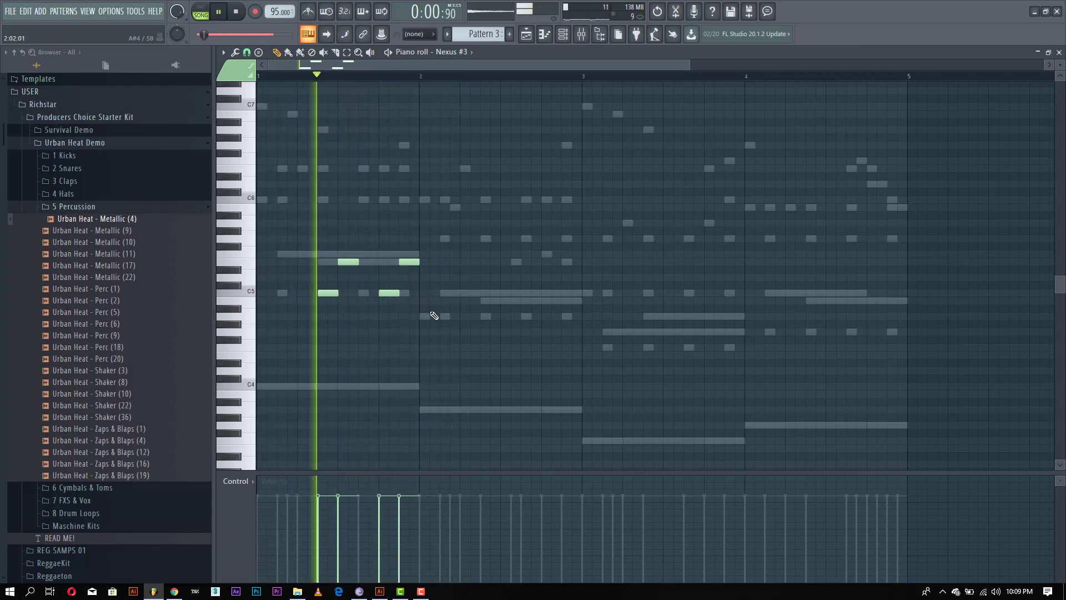
Duplicate bar 1's four-note C5–E5 phrase into bars 2, 3 and 4, deselect the notes and close the piano roll.
{"action": "left_click_drag", "start_coordinate": [431, 312], "coordinate": [326, 243]}
{"action": "left_click_drag", "start_coordinate": [326, 295], "coordinate": [348, 296]}
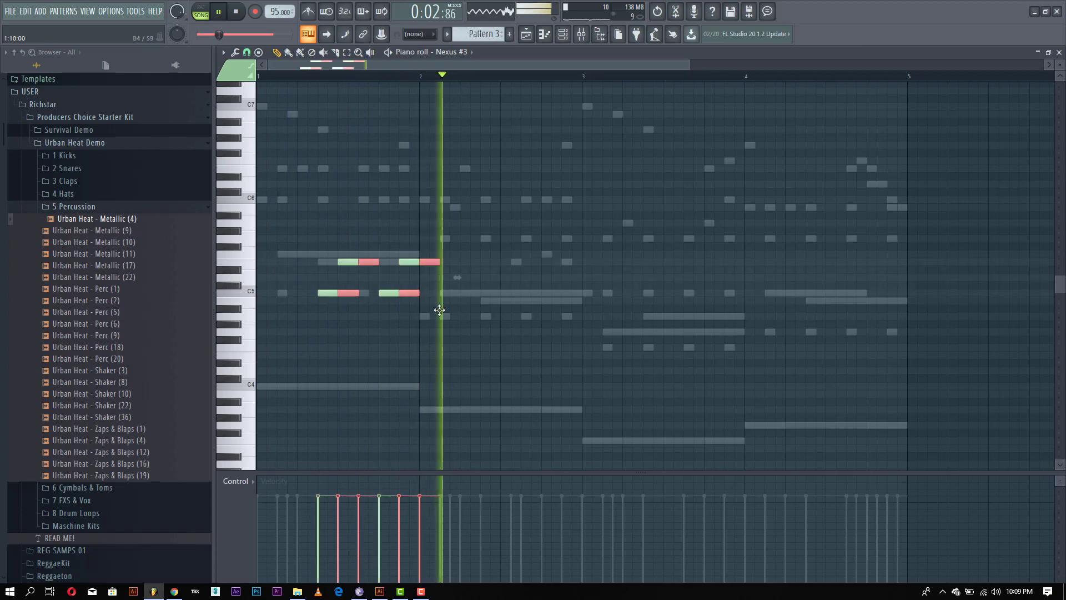
{"action": "left_click_drag", "start_coordinate": [439, 310], "coordinate": [452, 219]}
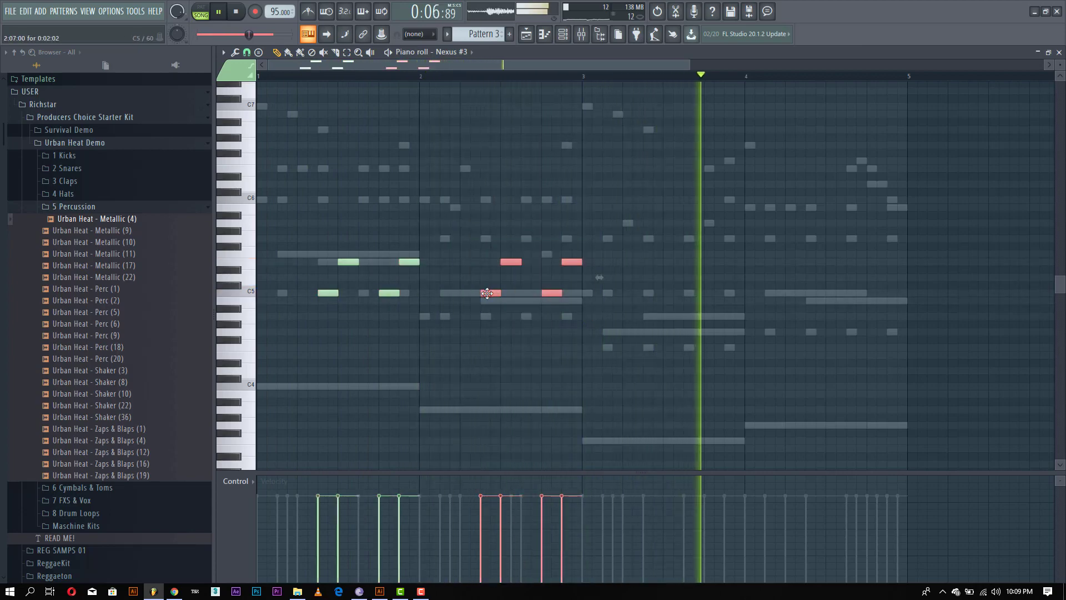
{"action": "mouse_move", "coordinate": [487, 293]}
{"action": "left_mouse_down"}
{"action": "mouse_move", "coordinate": [573, 304]}
{"action": "mouse_move", "coordinate": [811, 296]}
{"action": "left_mouse_up"}
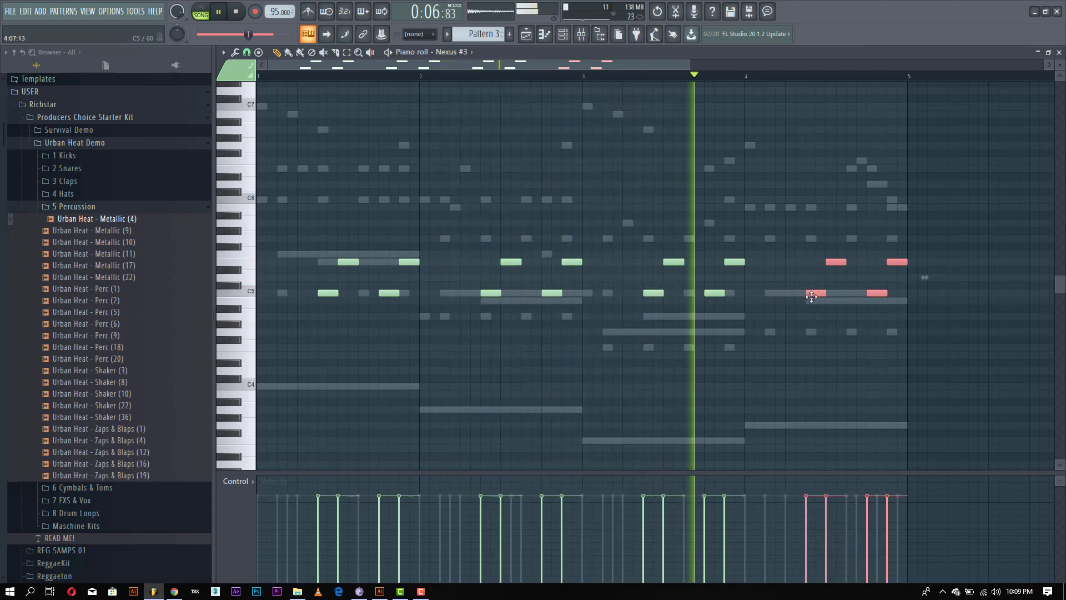
{"action": "left_click", "coordinate": [809, 312], "text": "ctrl"}
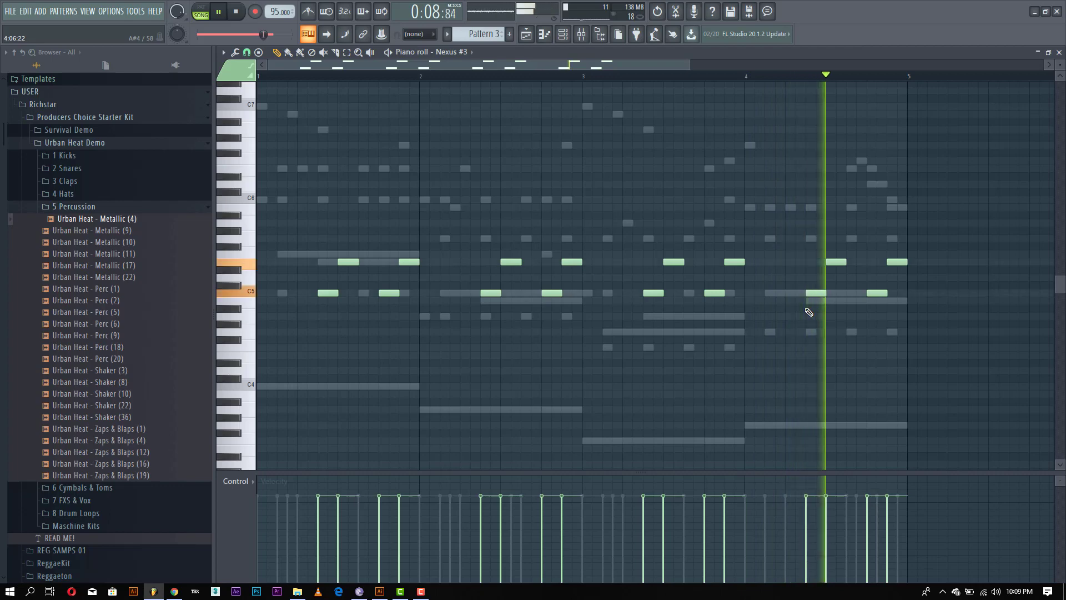
{"action": "key", "text": "F7"}
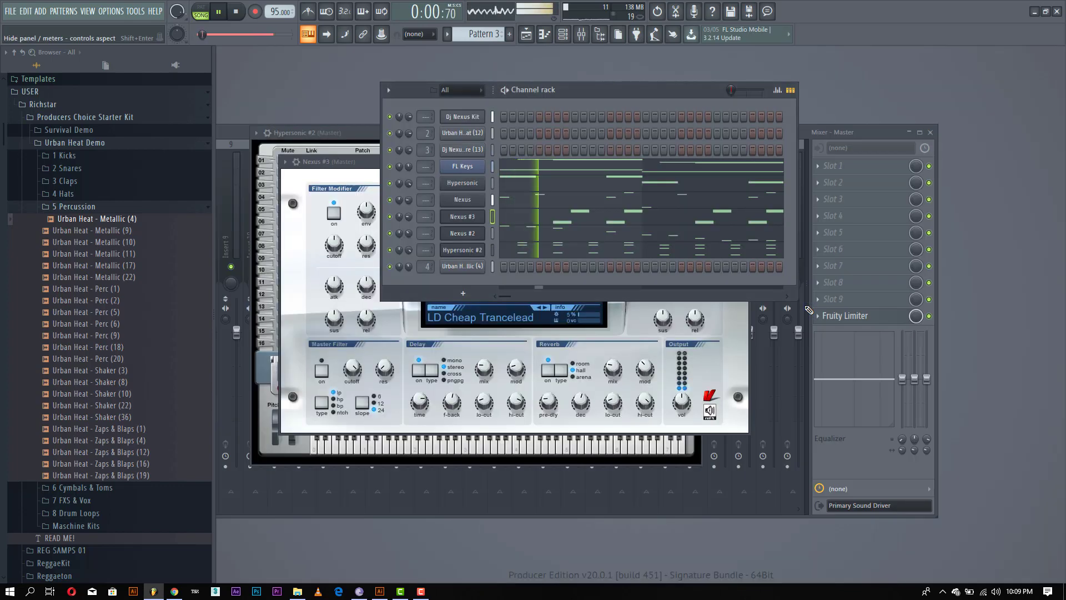